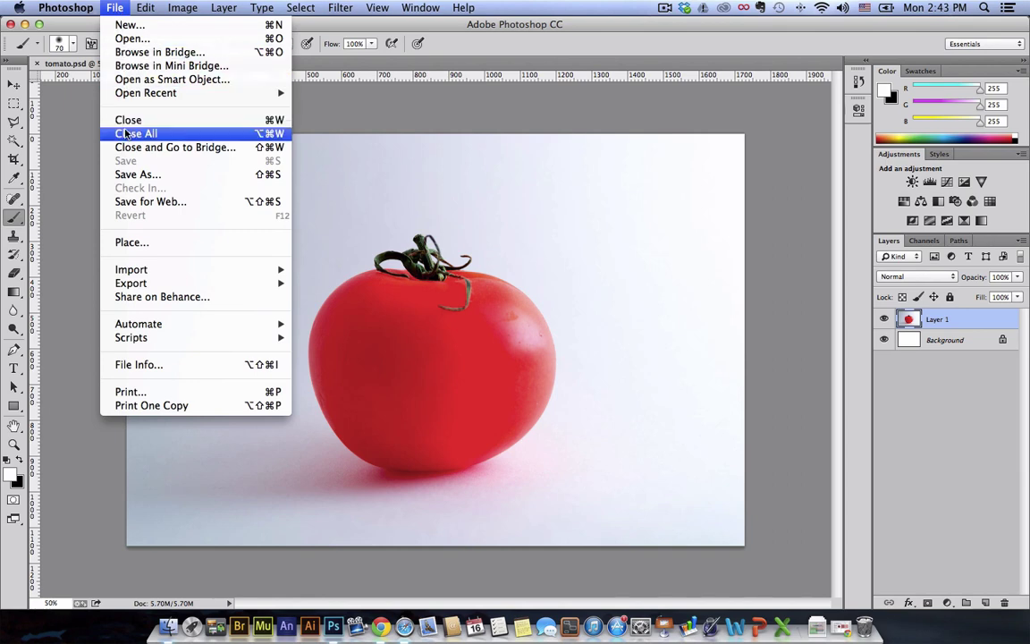
left_click(163, 40)
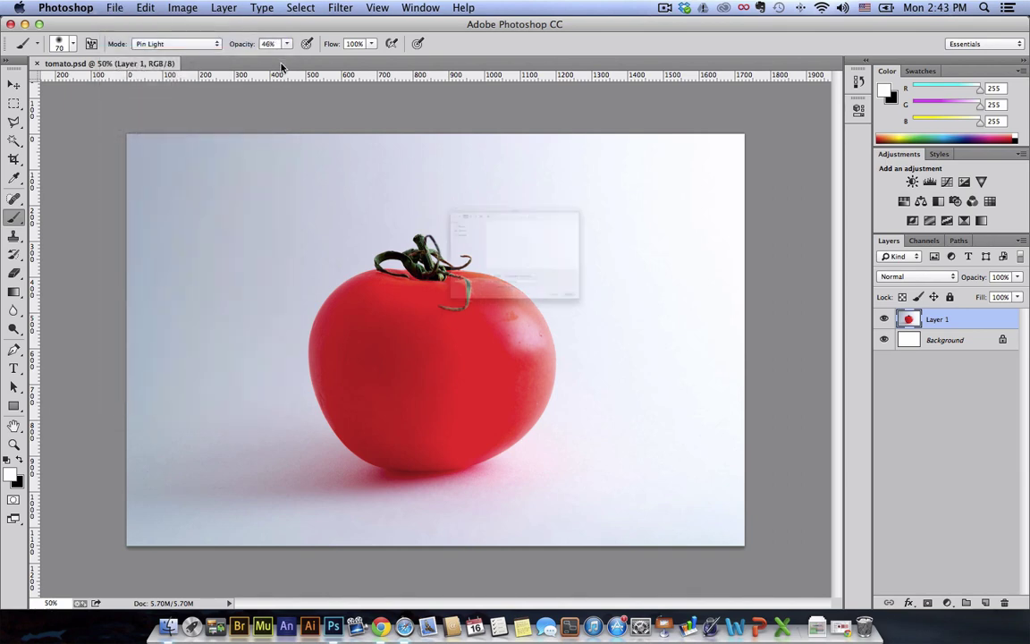
key("super+d")
scroll(528, 211, "down", 3)
scroll(529, 211, "up", 1)
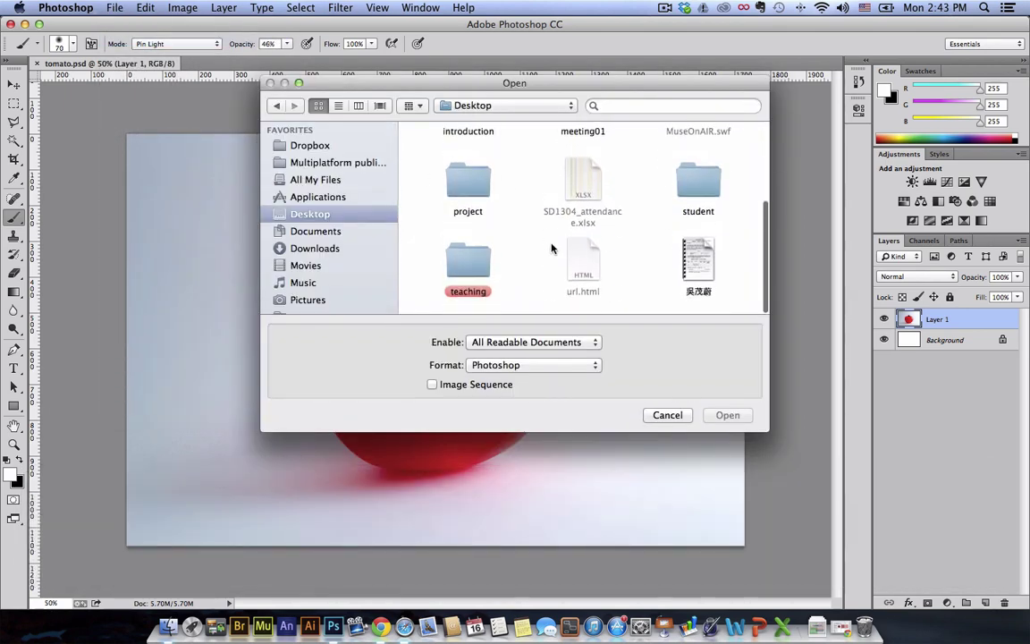
left_click(669, 417)
Activate the Move tool and reset the Essentials workspace to its default layout
left_click(14, 84)
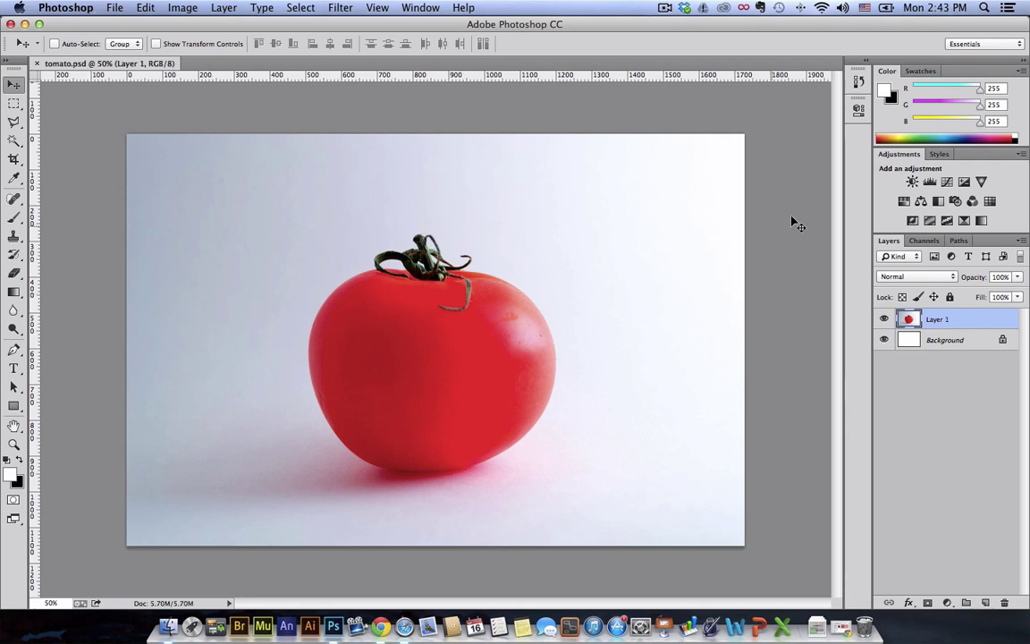
left_click(417, 9)
mouse_move(427, 43)
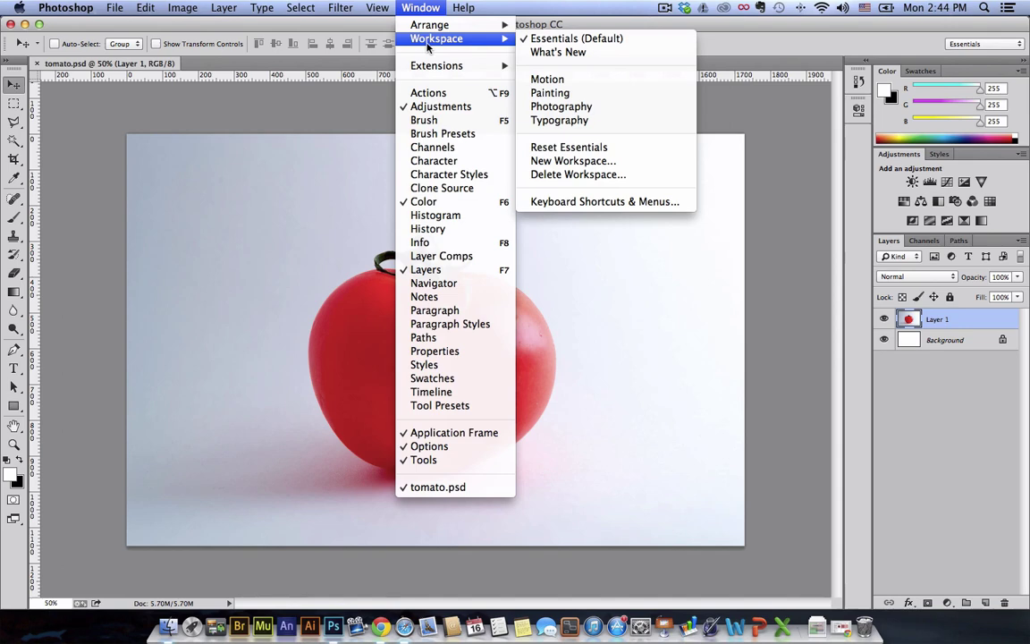
left_click(612, 148)
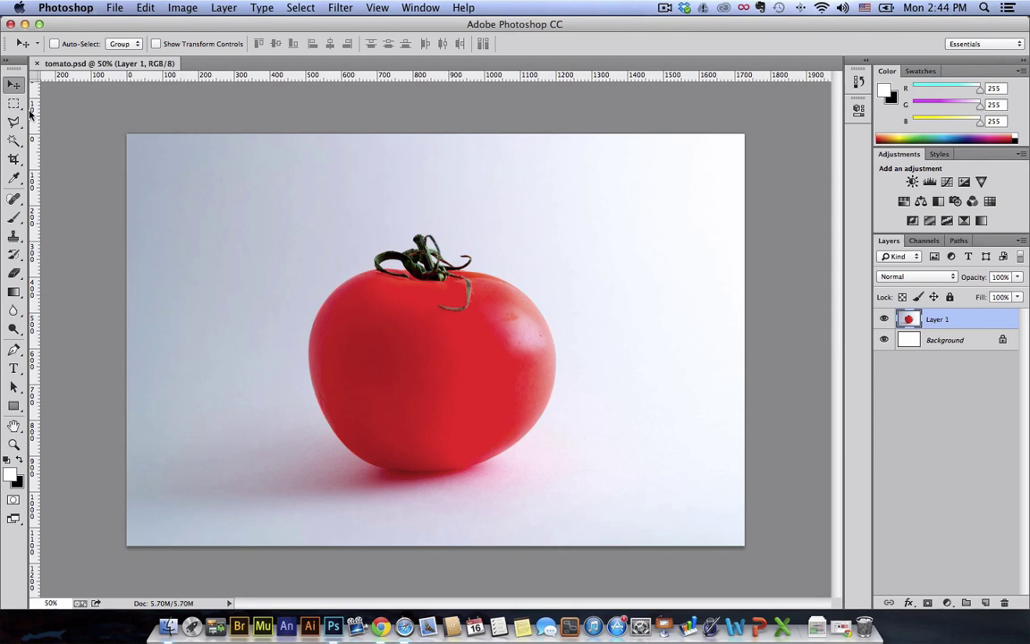
Arrange the toolbox in two columns and activate the Pen tool in Path mode
left_click(7, 59)
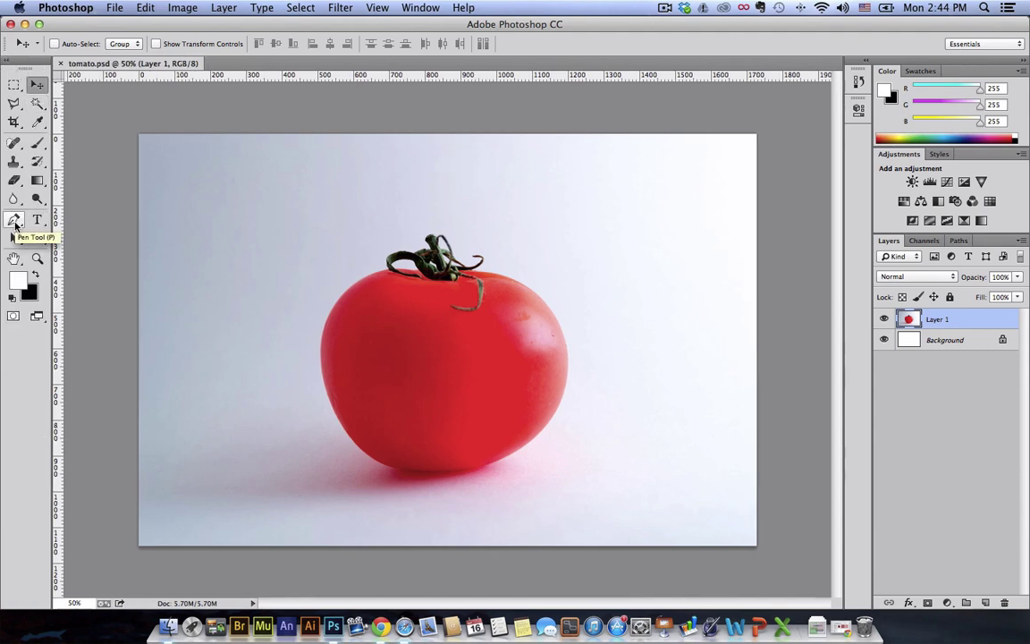
left_click(15, 225)
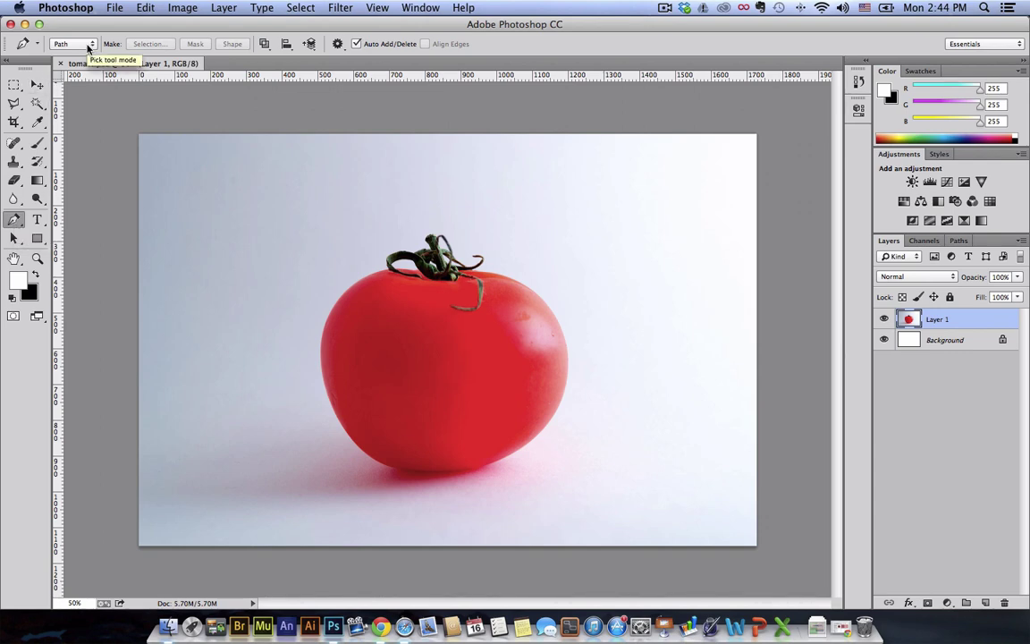
left_click(89, 47)
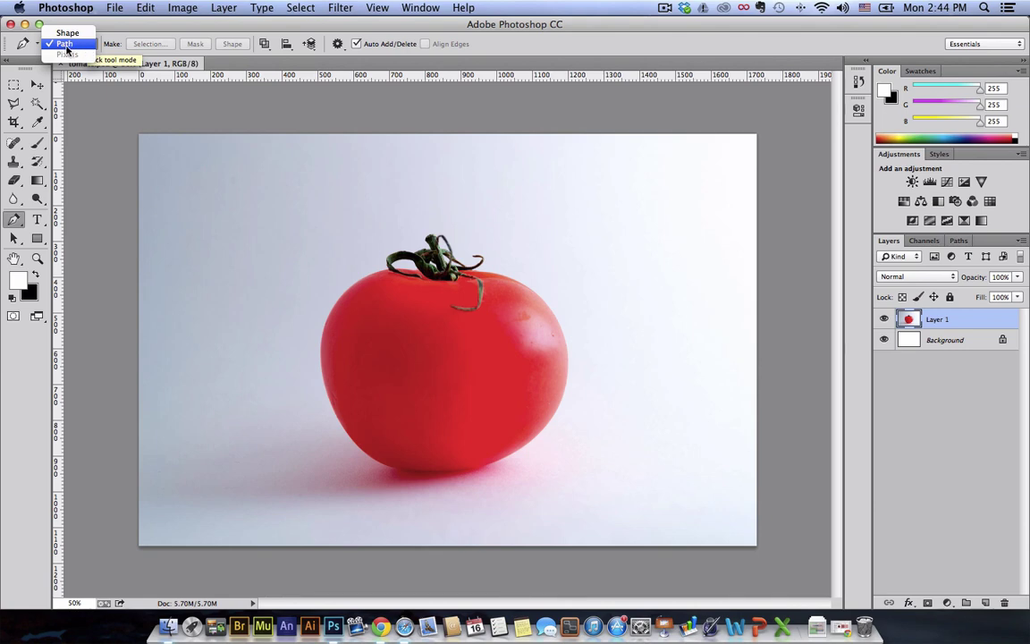
left_click(64, 47)
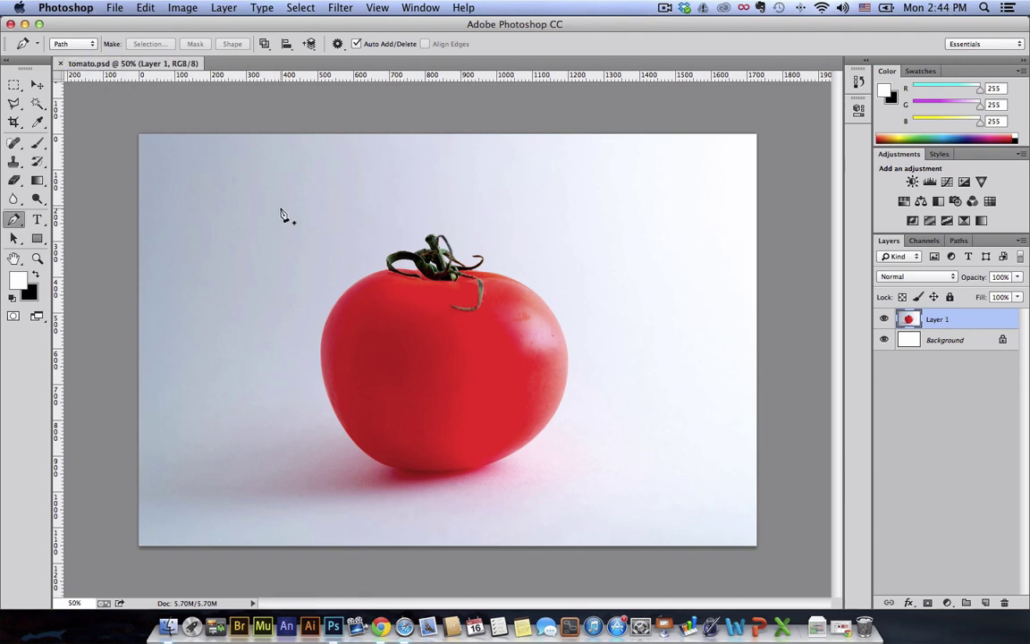
Start a Pen path at the tomato's upper outline, where the leftmost curled stem leaf meets the red skin
key("Tab")
key("Tab")
key("shift")
key("super+equal")
key("super+equal")
key("super+equal")
key("super+equal")
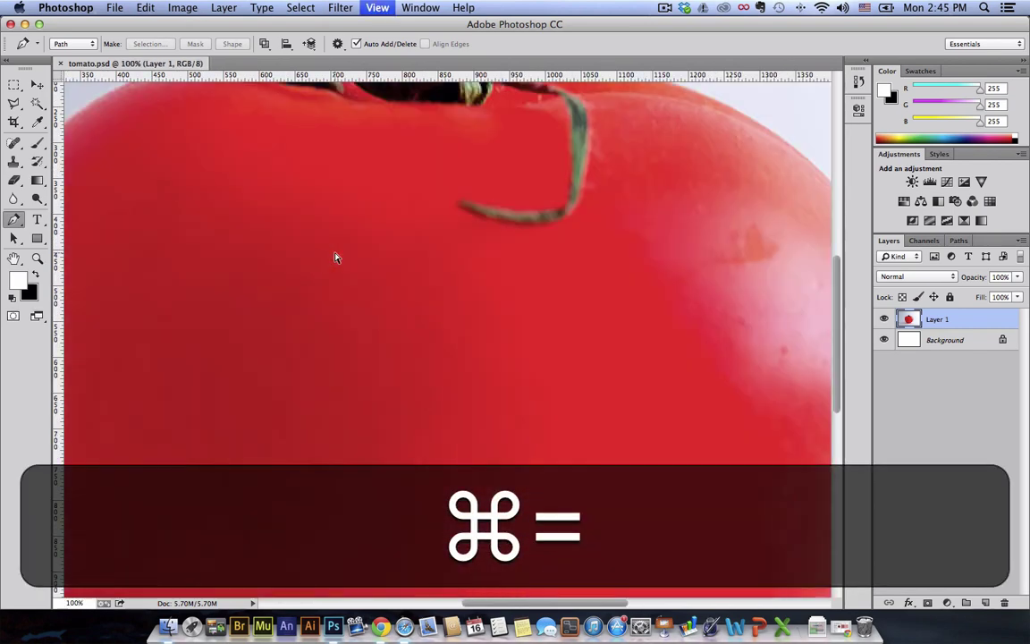
left_click_drag(329, 246, 556, 474)
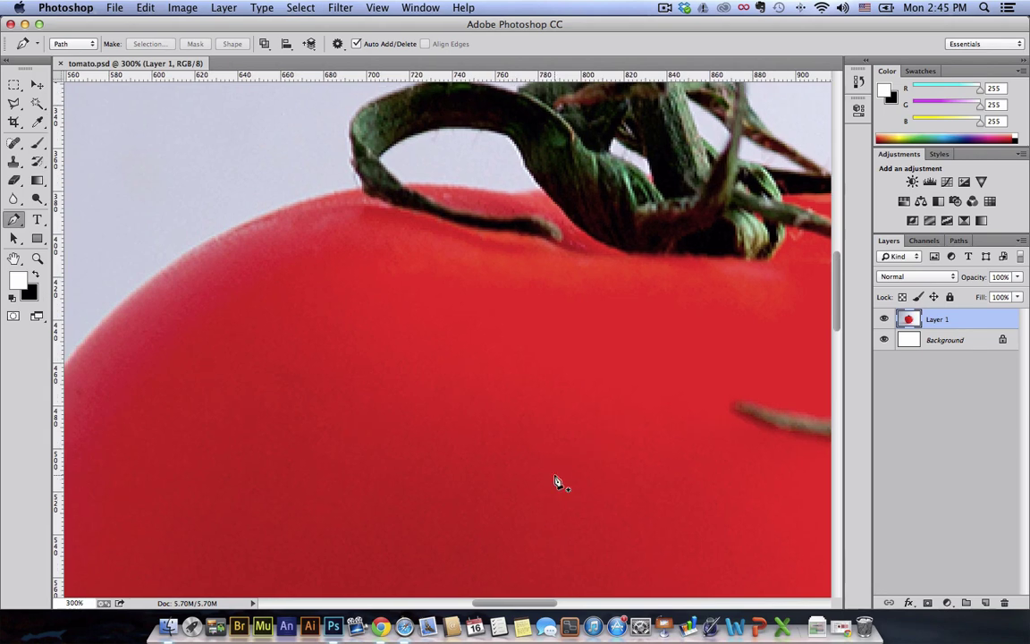
key("super+minus")
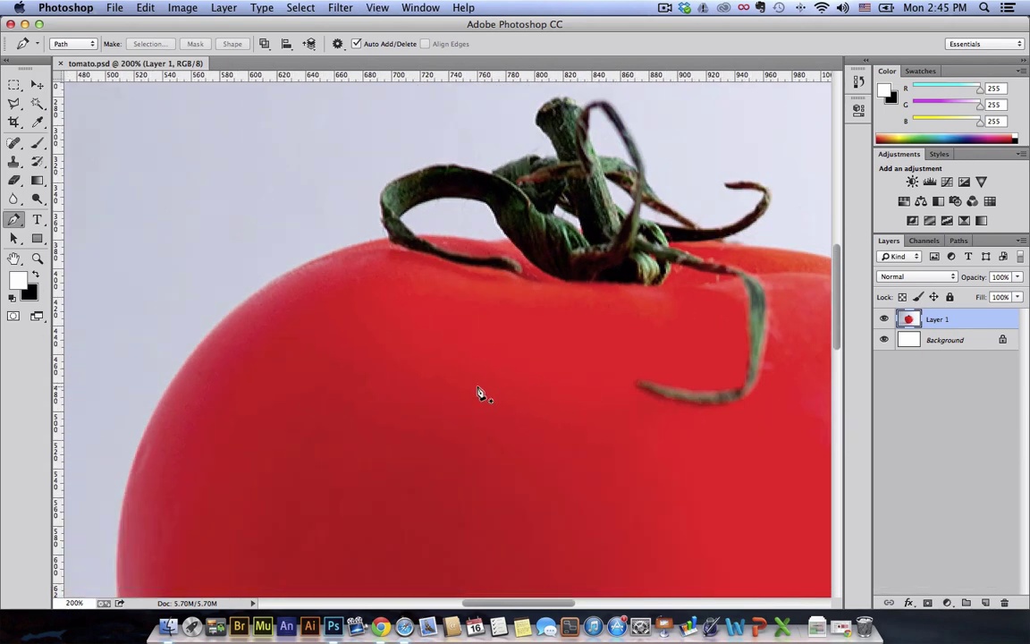
key("super+minus")
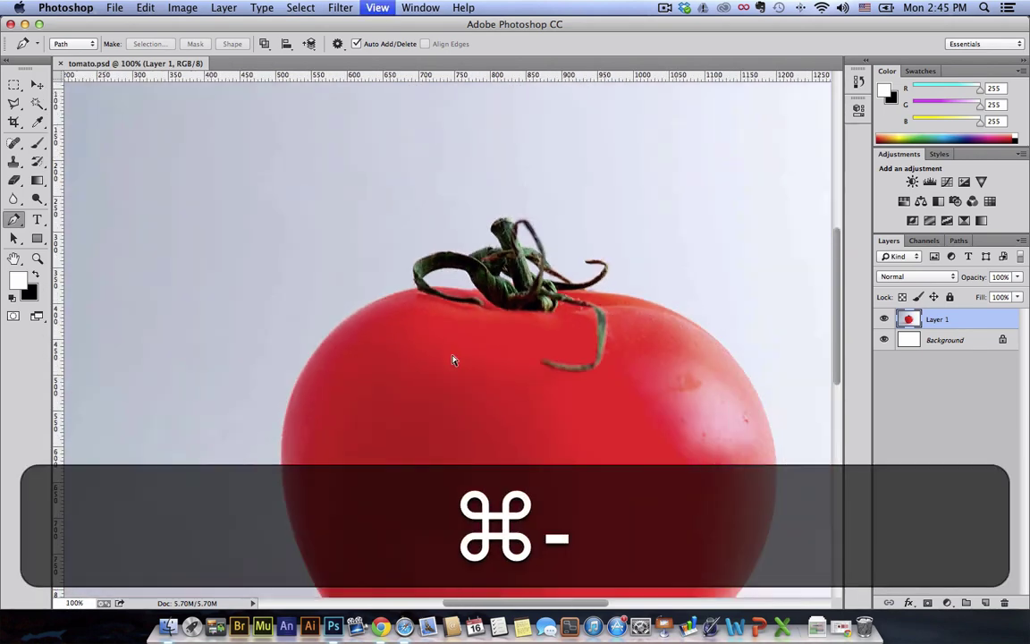
key("super+equal")
key("space")
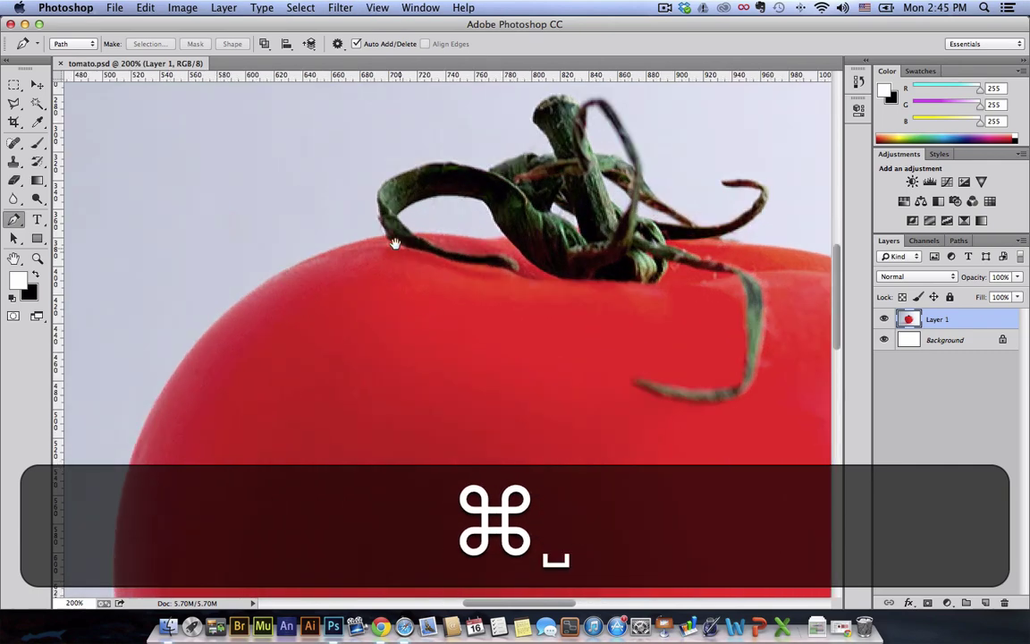
left_click_drag(389, 175, 386, 264)
left_click(380, 264)
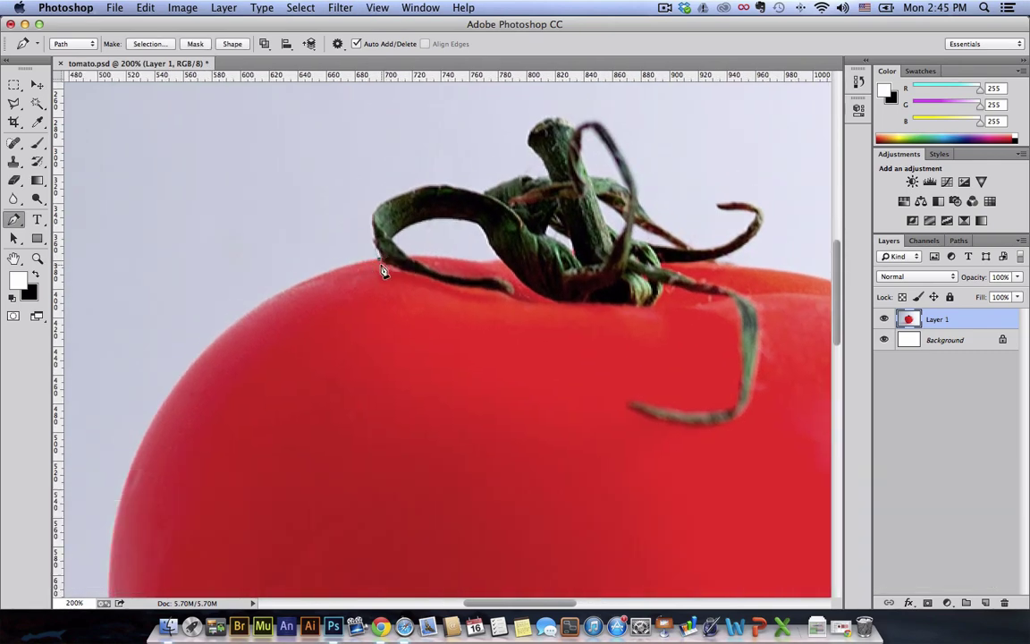
Curve the path down to an anchor on the tomato's left edge and remove that anchor's outgoing handle
key("super+minus")
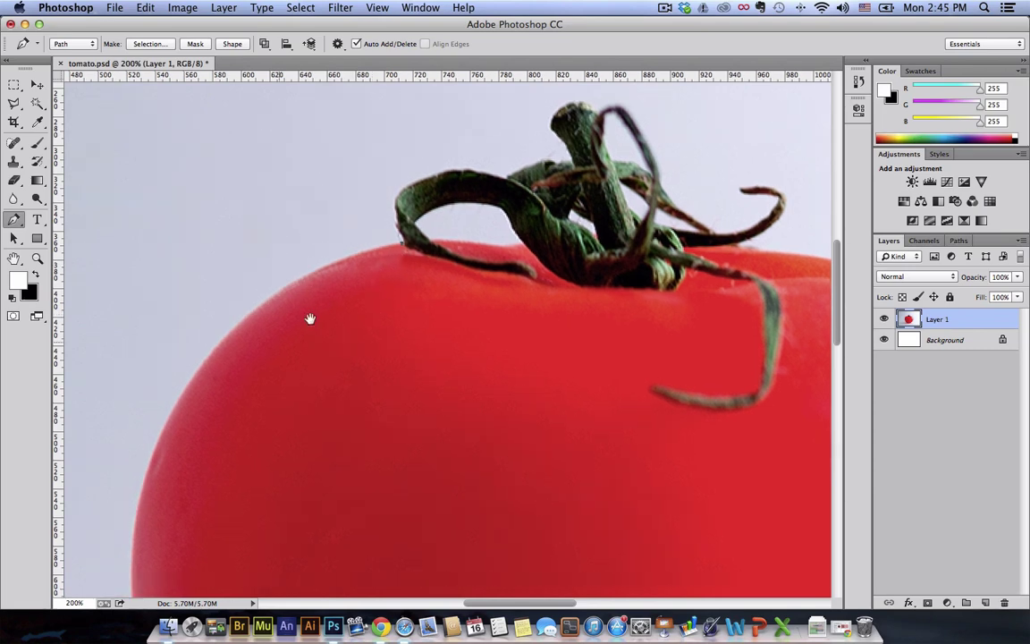
key("super+space")
left_click_drag(324, 326, 278, 278)
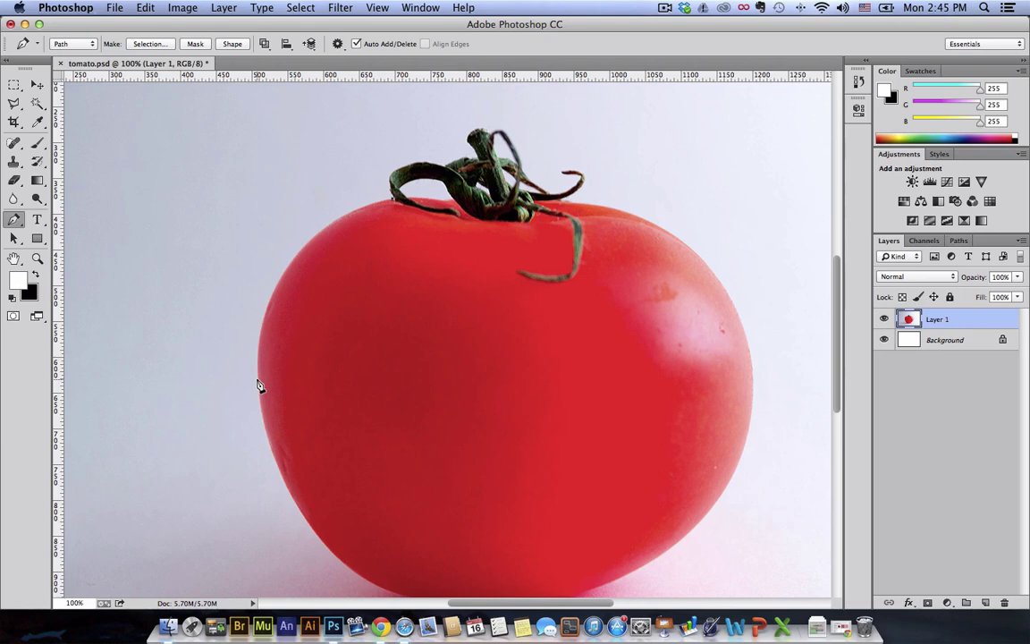
left_click_drag(257, 380, 260, 534)
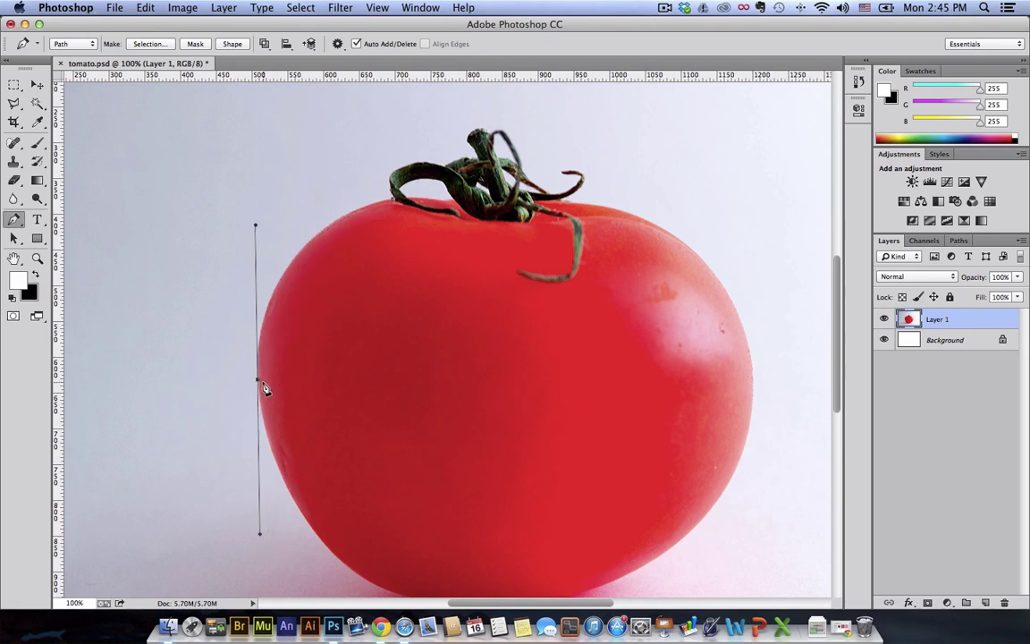
key("space")
left_click_drag(371, 433, 325, 363)
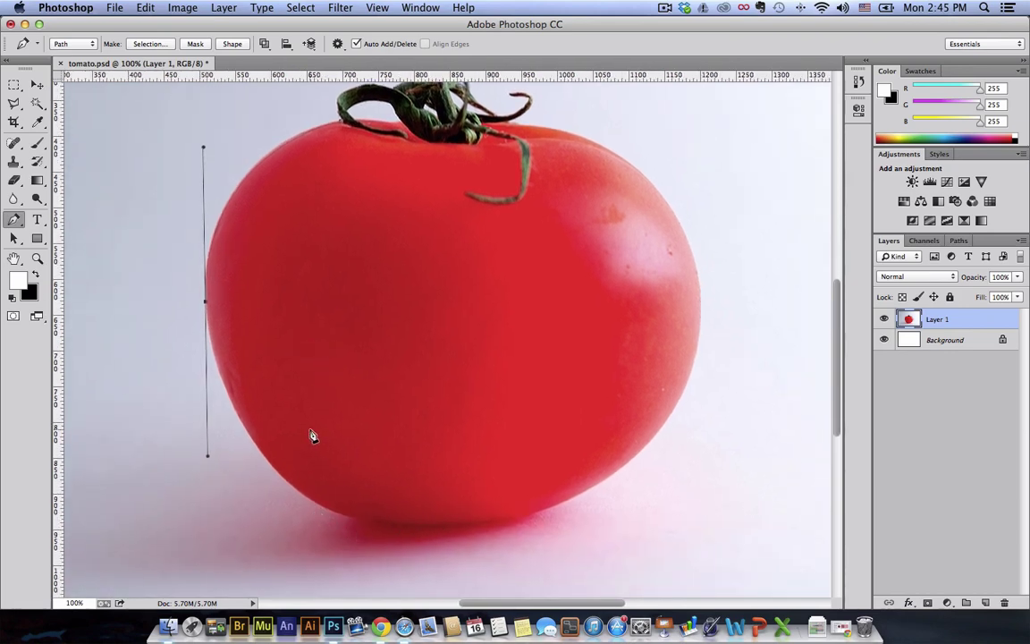
key("alt")
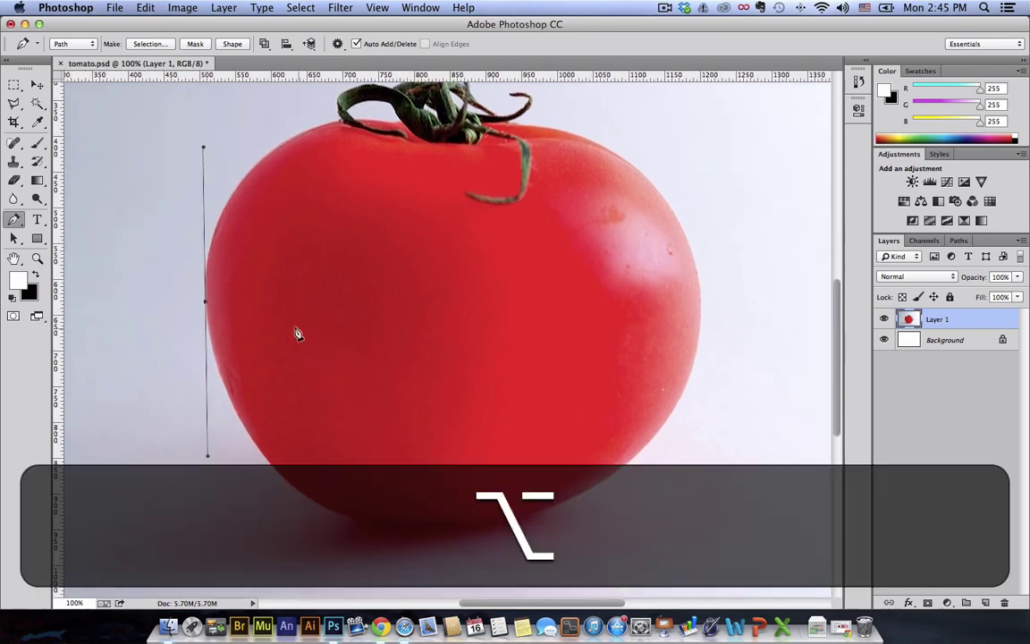
left_click(206, 304, "alt")
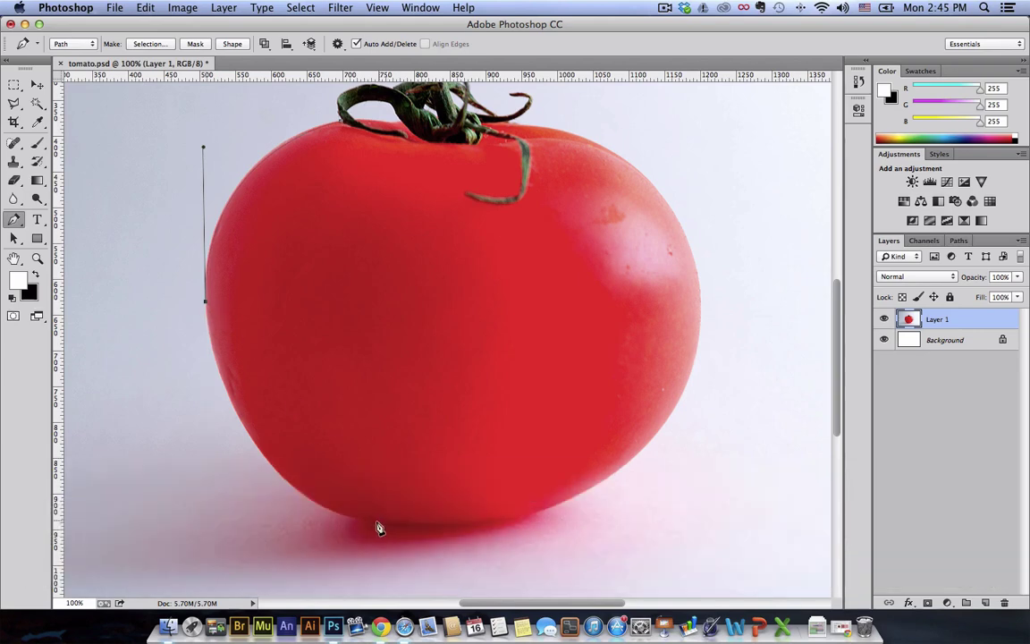
Continue the path with curved anchors at the tomato's base and right edge, removing each anchor's outgoing handle
left_click_drag(435, 526, 646, 521)
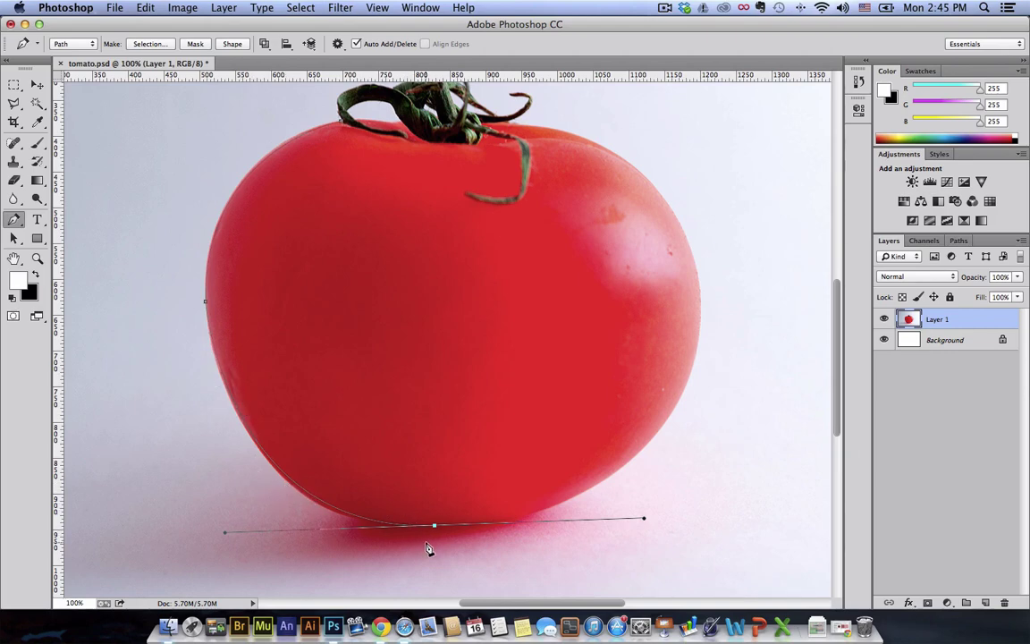
key("alt")
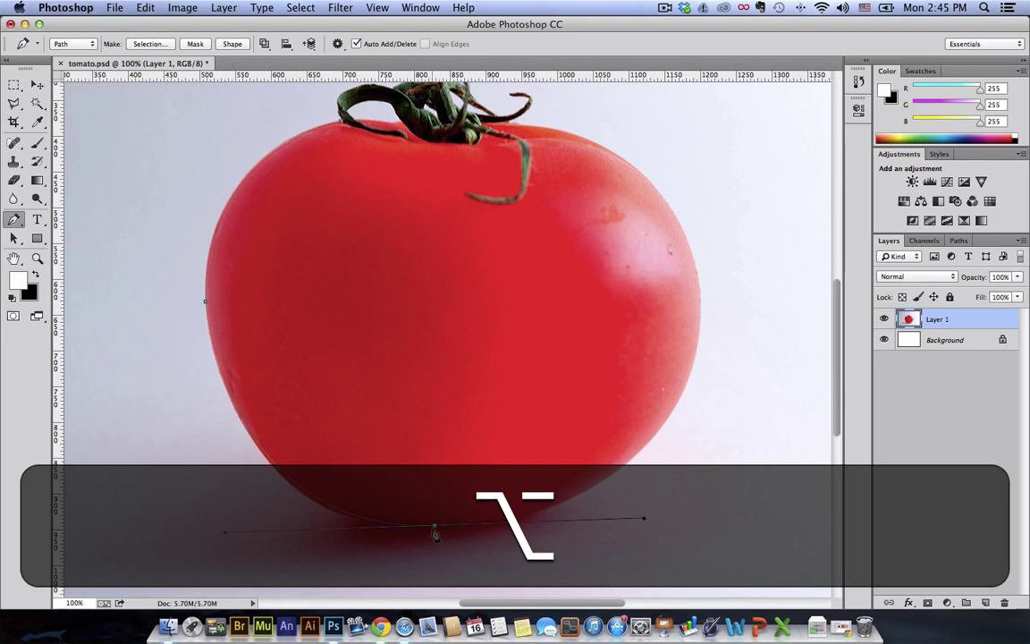
left_click(434, 526, "alt")
left_click_drag(700, 316, 729, 101)
key("alt")
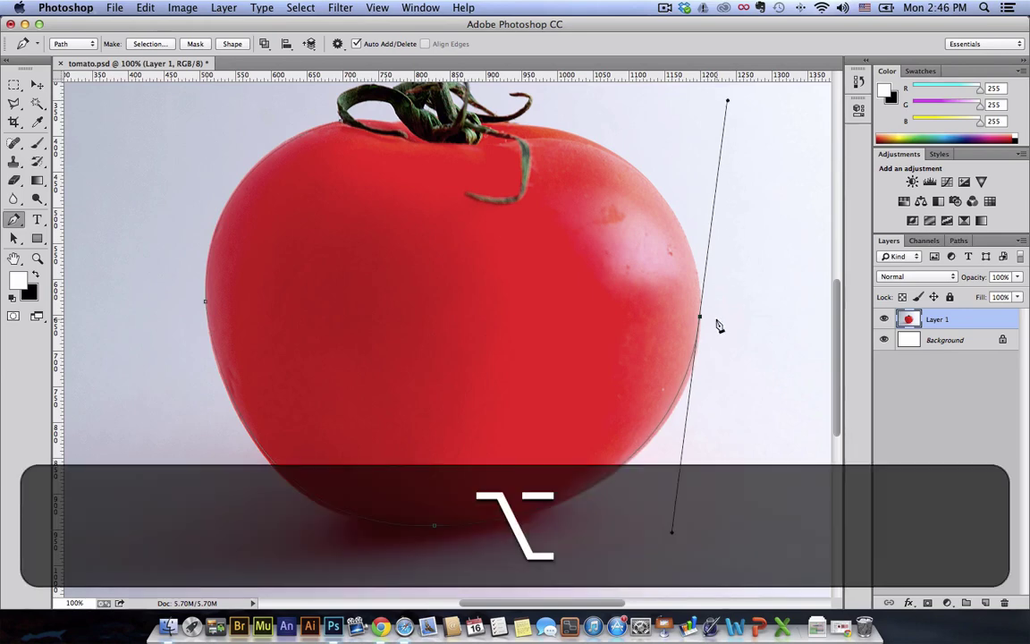
left_click(699, 316, "alt")
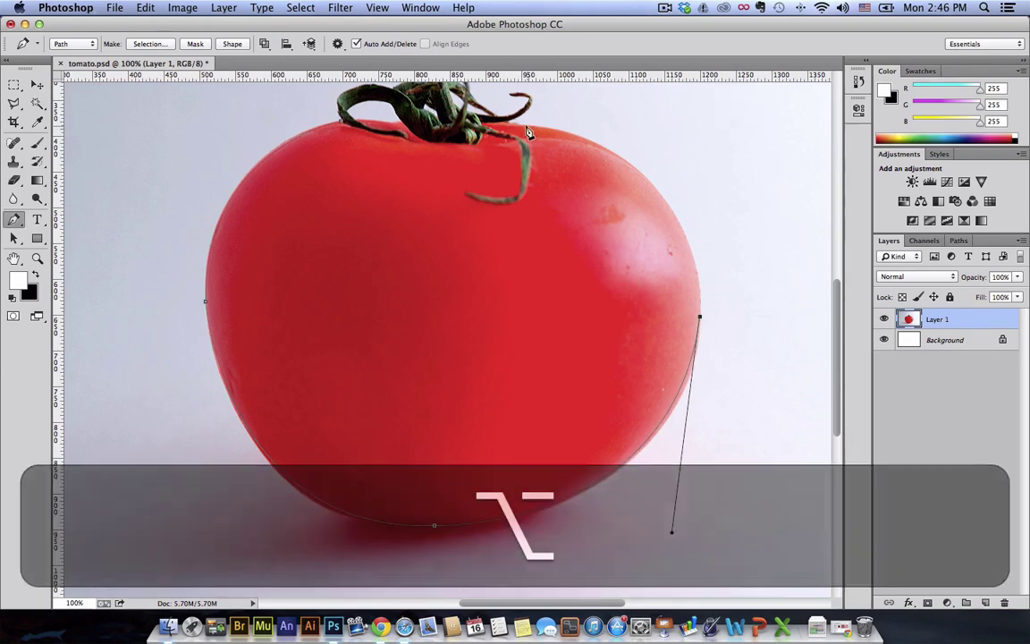
Curve the path to the tomato's top edge beside the right tendril, remove the outgoing handle and refine the anchor's position on the outline
left_click_drag(520, 128, 335, 114)
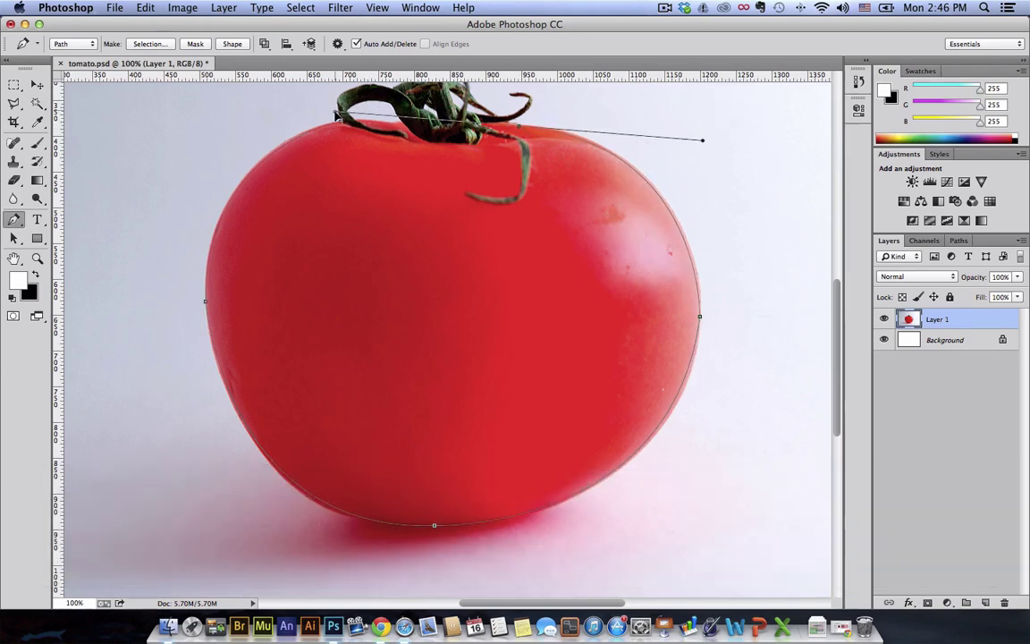
scroll(440, 395, "up", 5)
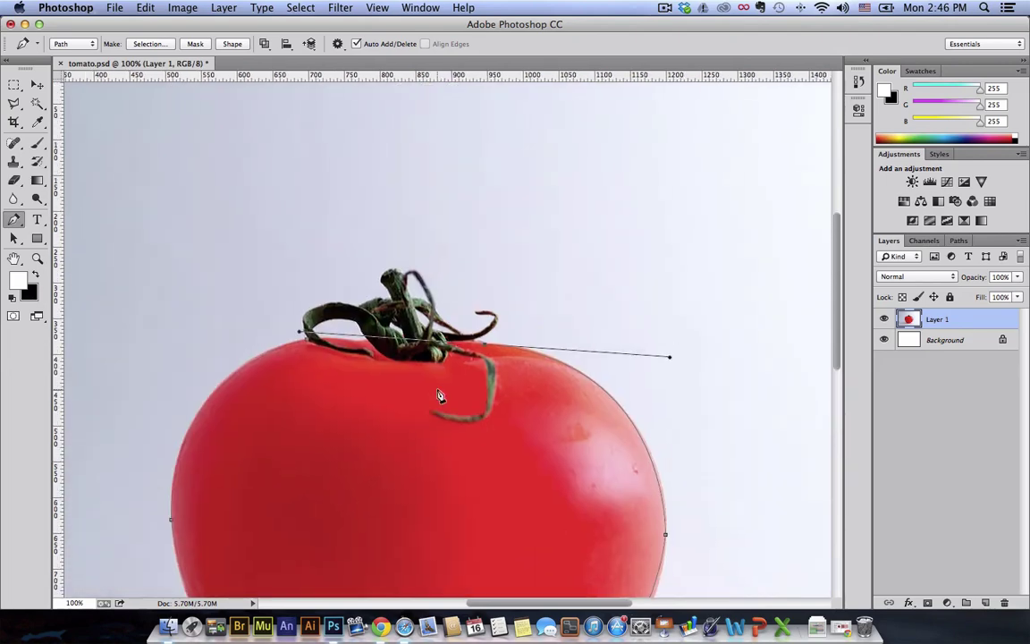
key("super+equal")
key("super+equal")
key("super+equal")
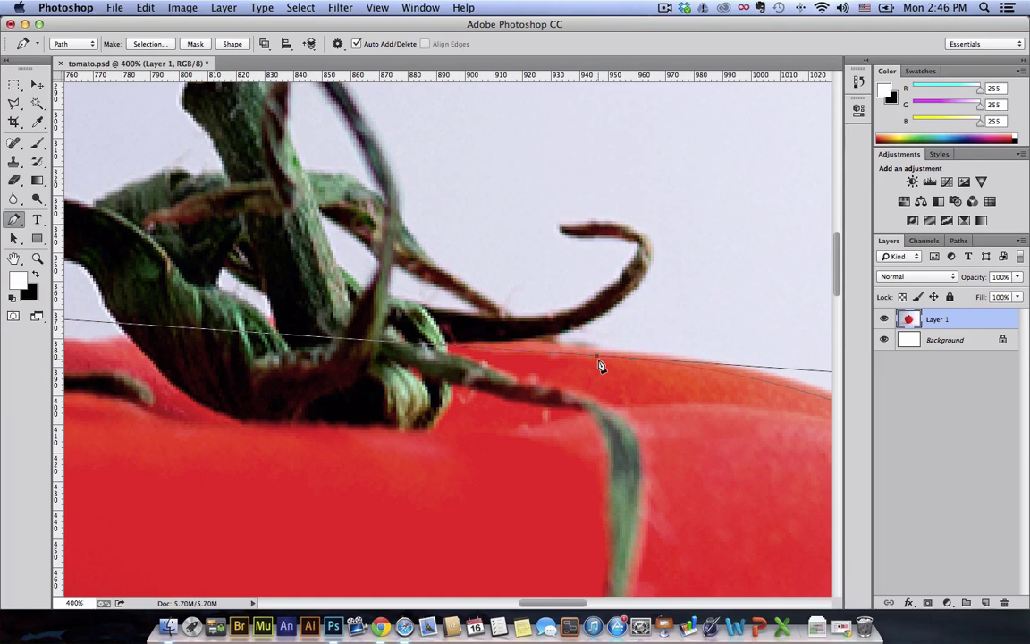
key("alt")
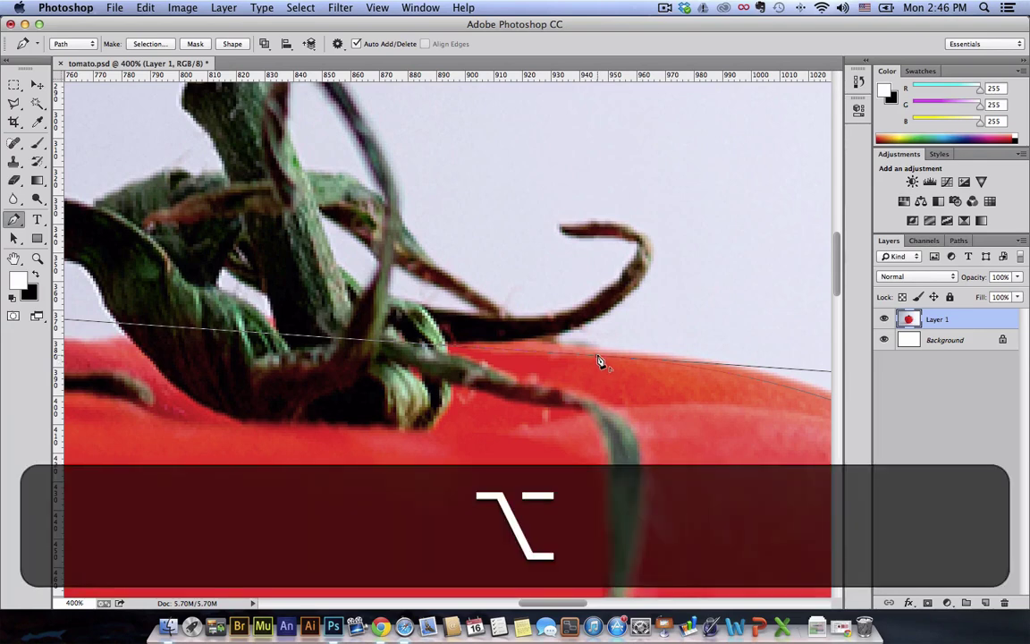
left_click(599, 361, "alt")
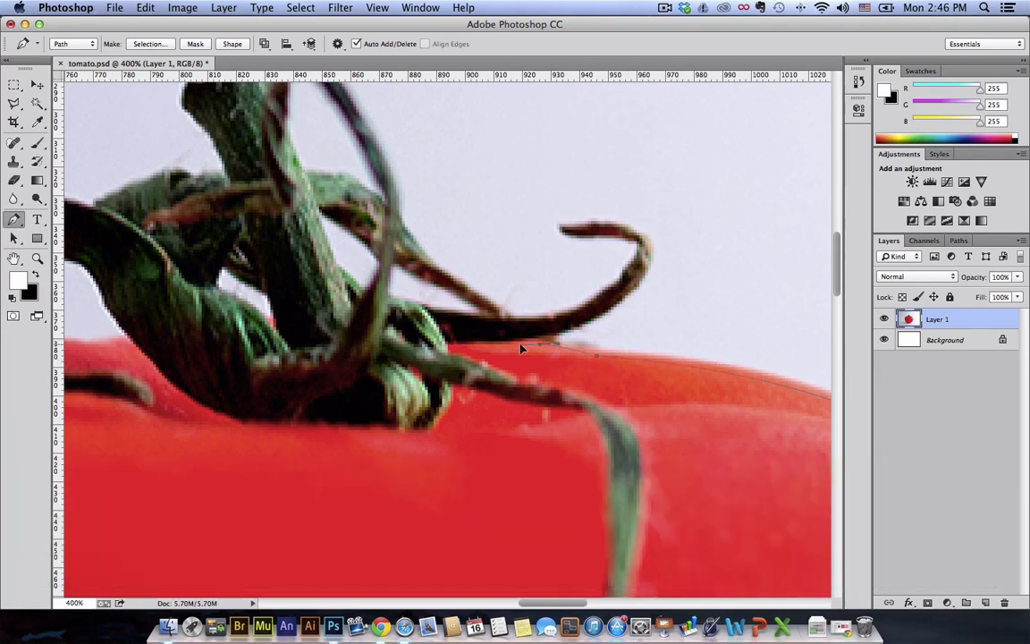
key("super")
left_click(599, 353, "super")
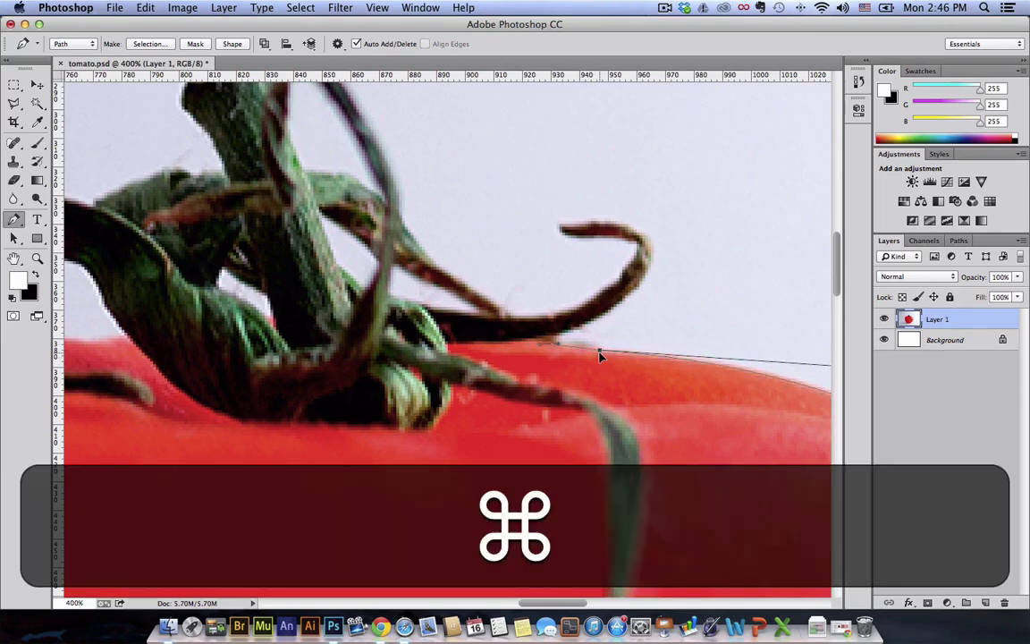
Trace the outer edge of the right curled tendril up to its tip and remove the tip anchor's outgoing handle
left_click_drag(654, 256, 663, 199)
key("super")
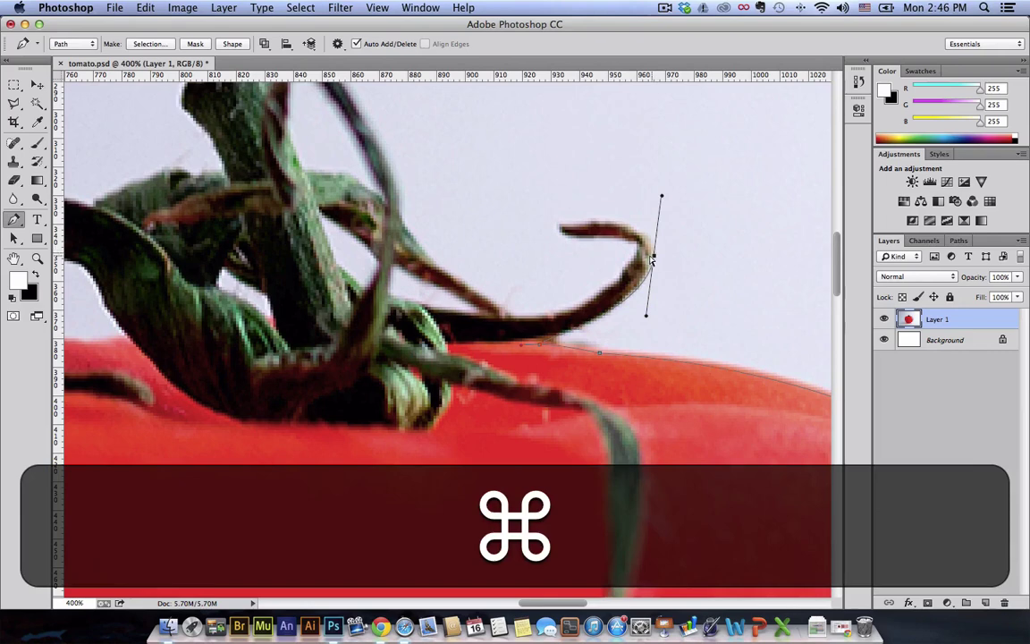
left_click_drag(653, 257, 467, 238)
key("alt")
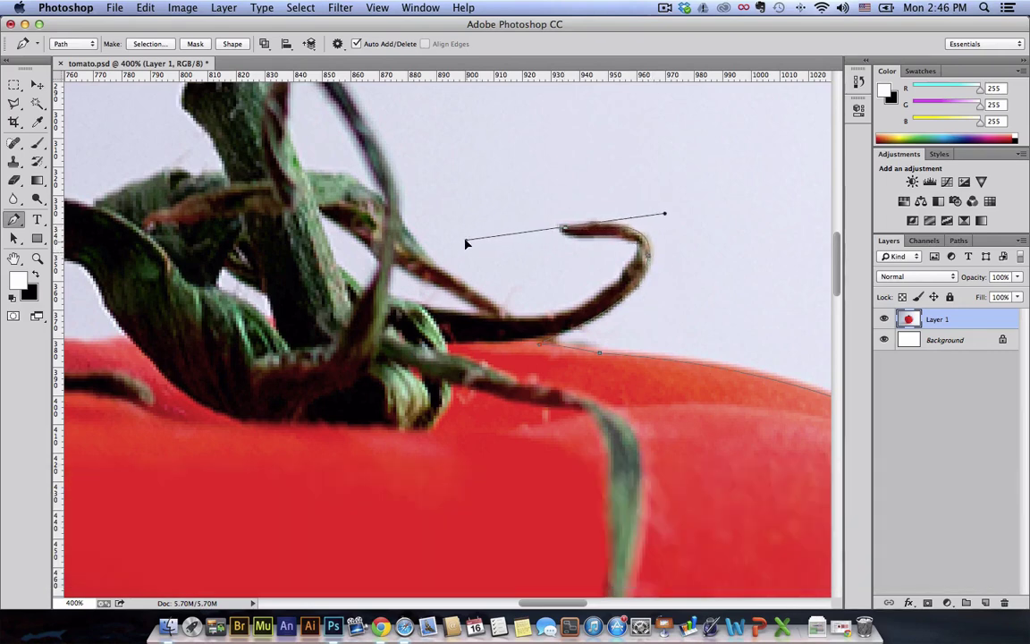
key("alt")
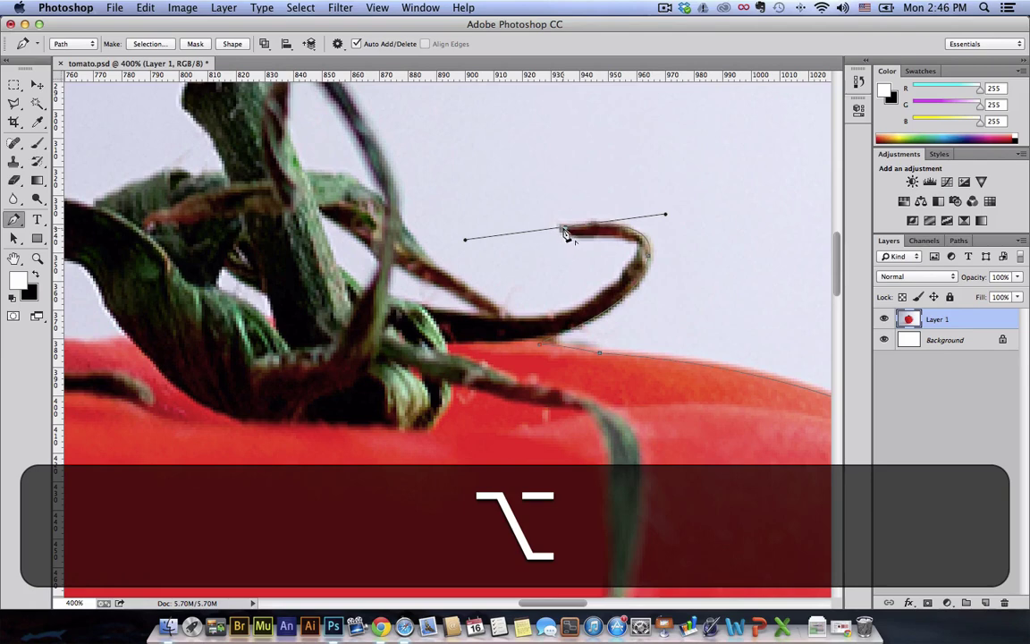
left_click(565, 233, "alt")
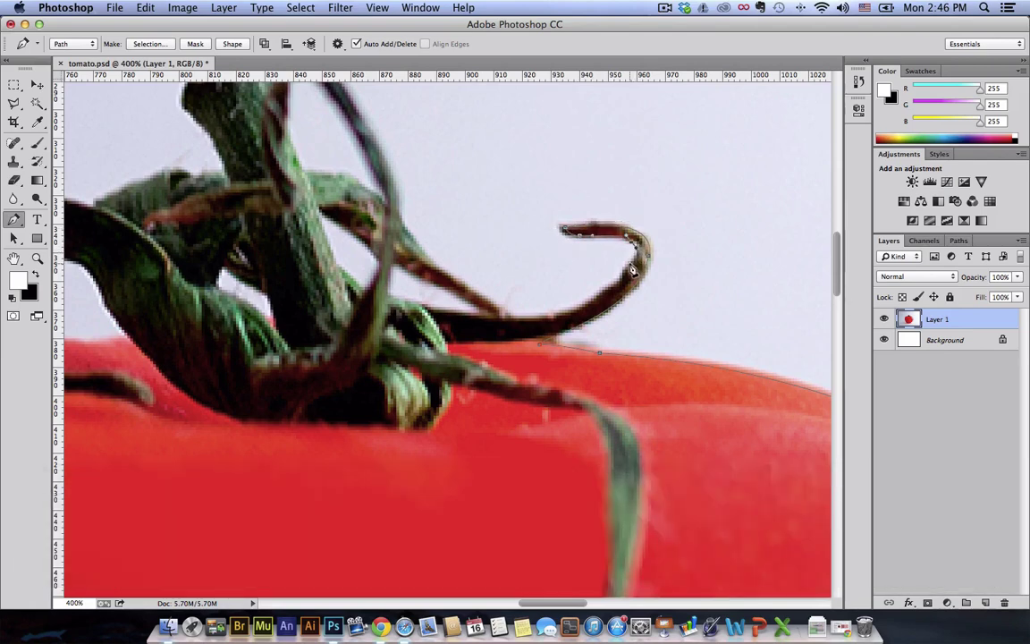
Trace back along the right tendril's inner edge and up the adjoining tendril to the arched tendril, redoing one misplaced anchor
left_click_drag(582, 321, 621, 324)
left_click_drag(543, 309, 526, 295)
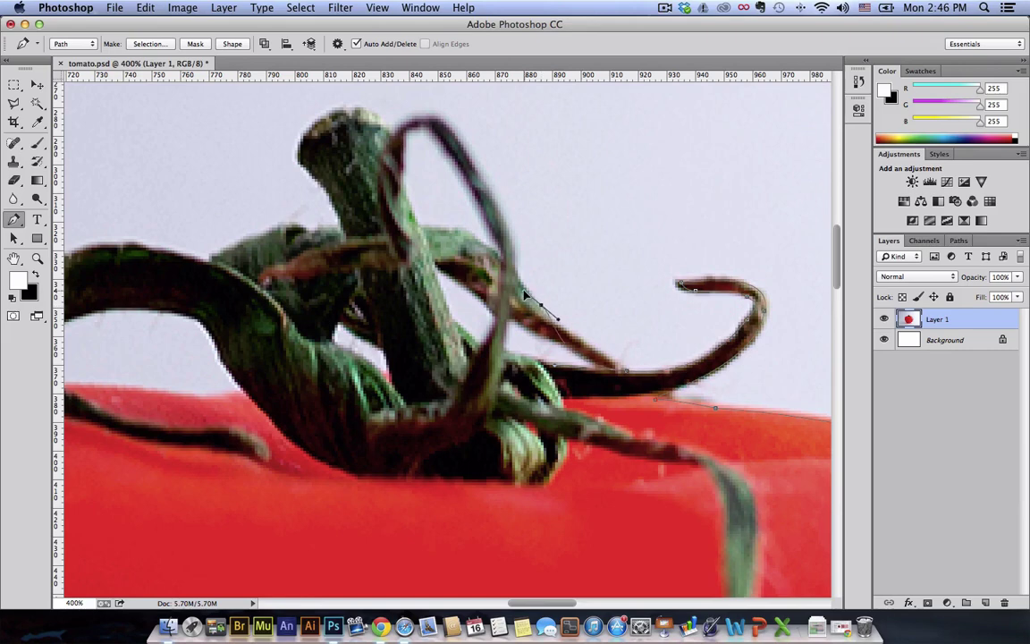
key("alt+super+x")
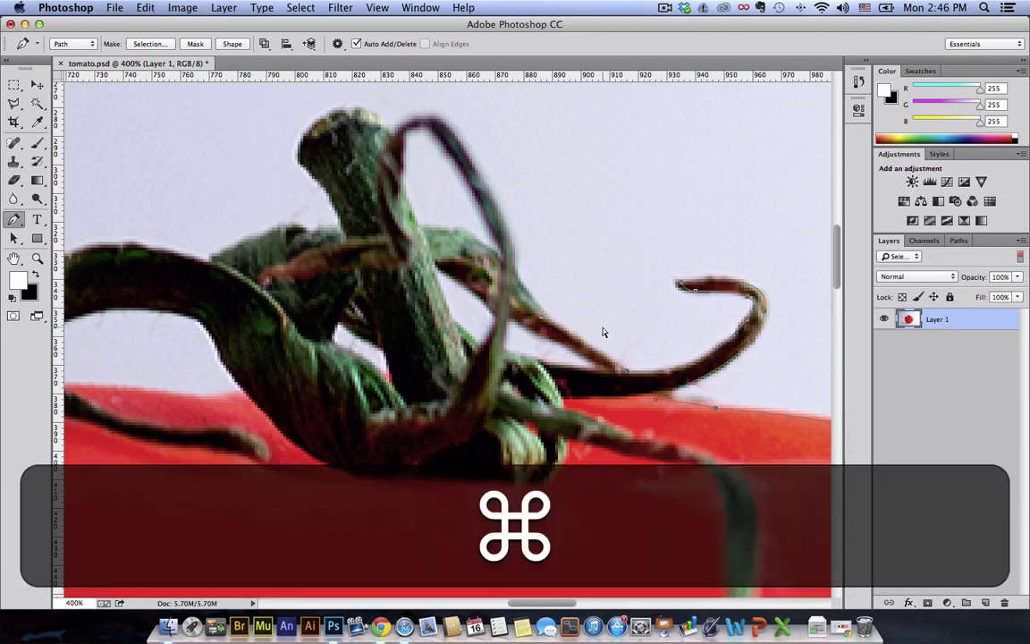
key("super+z")
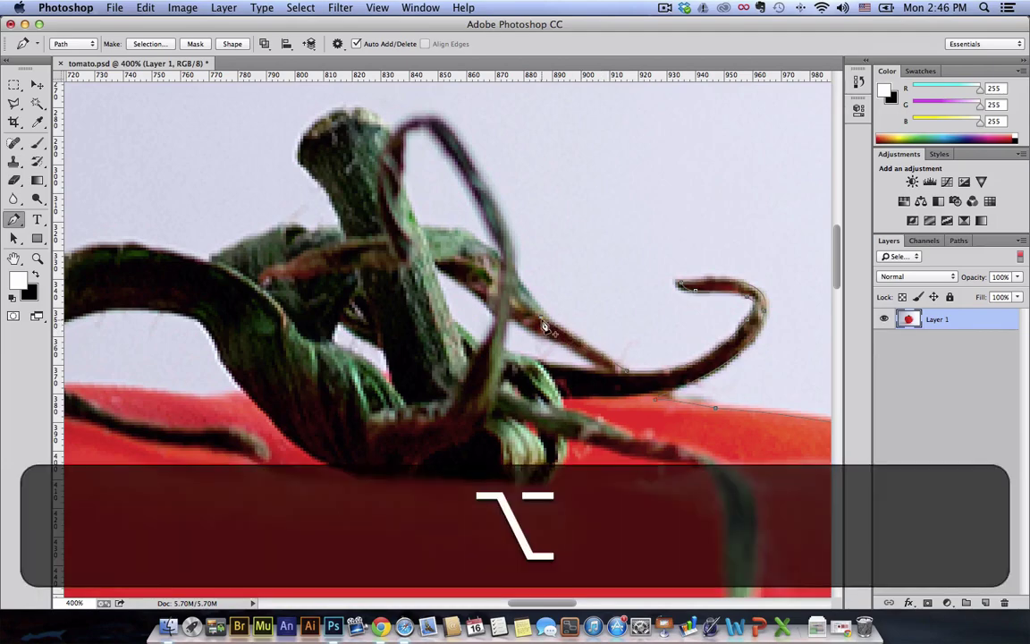
left_click(515, 265, "super")
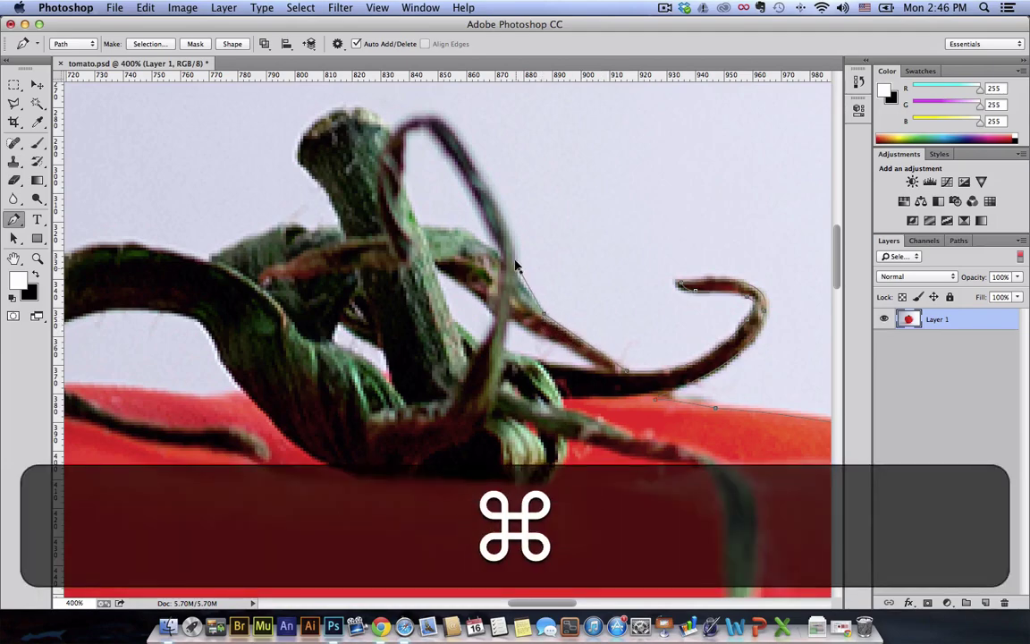
Curve the path over the top of the arched tendril to where it meets the stem and remove that anchor's outgoing handle
scroll(527, 246, "up", 5)
scroll(527, 246, "left", 2)
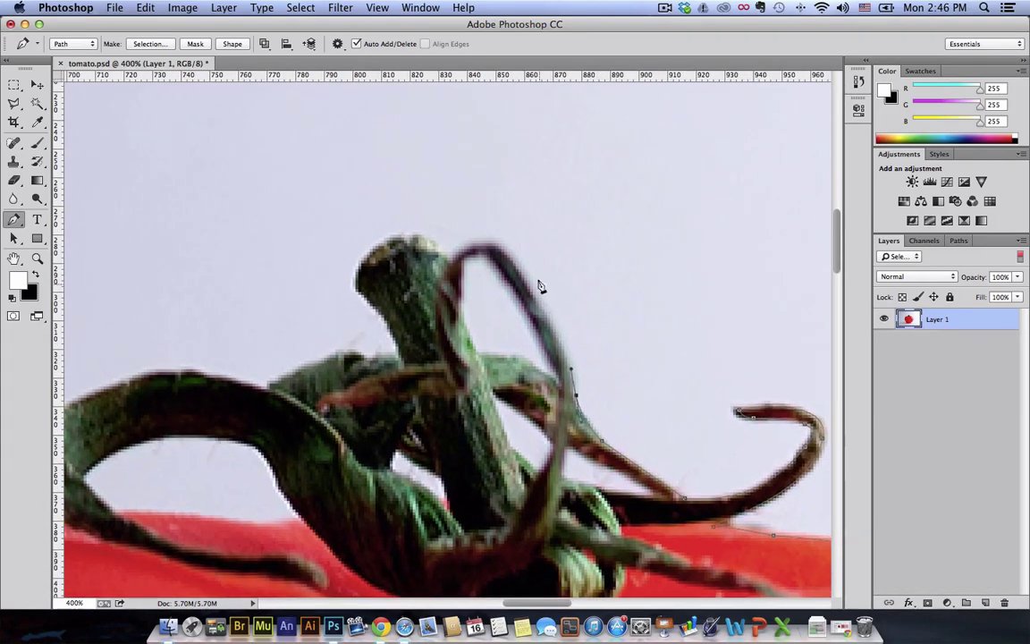
left_click_drag(493, 240, 452, 269)
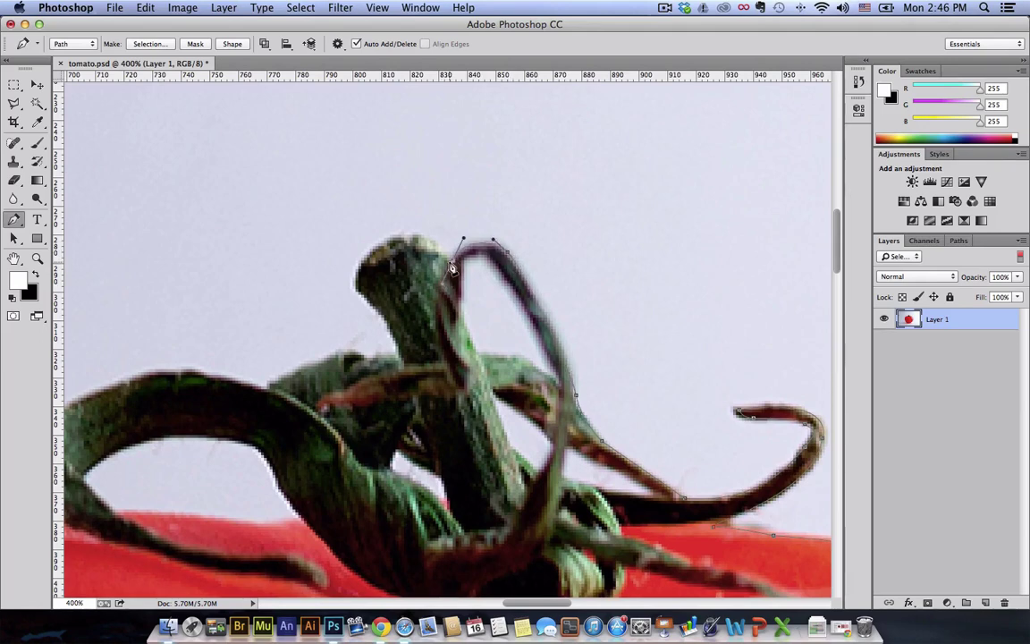
left_click(456, 255, "alt")
Trace around the stem's cut top and down its left side to the leaves, removing the final anchor's outgoing handle
left_click_drag(407, 232, 379, 240)
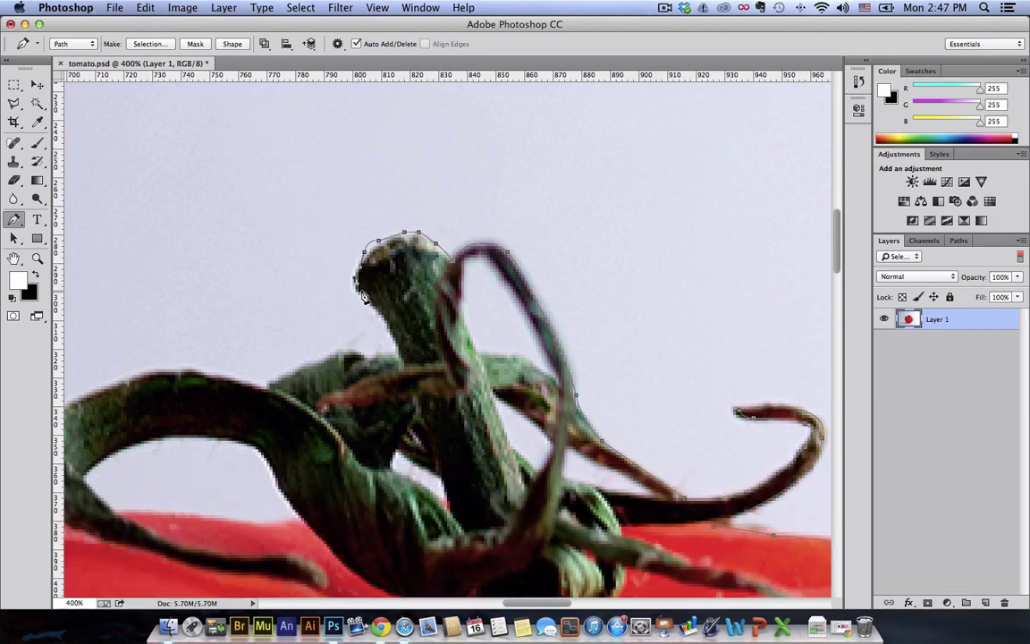
left_click_drag(365, 296, 405, 339)
left_click(398, 382, "alt")
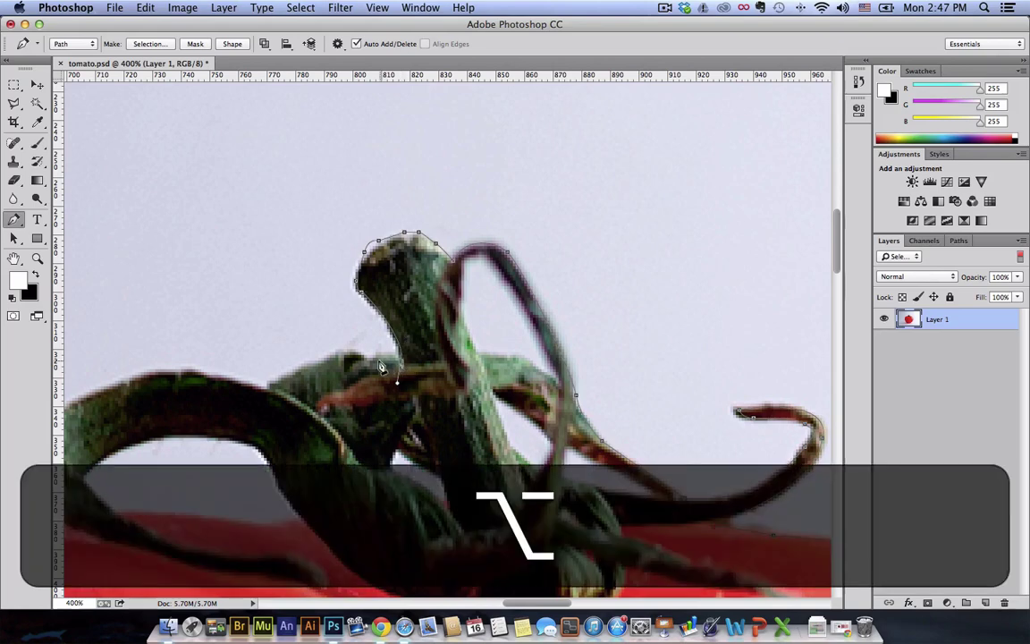
Trace the upper edge of the leaf behind the stem to where it meets the large left curled leaf
left_click_drag(328, 367, 324, 385)
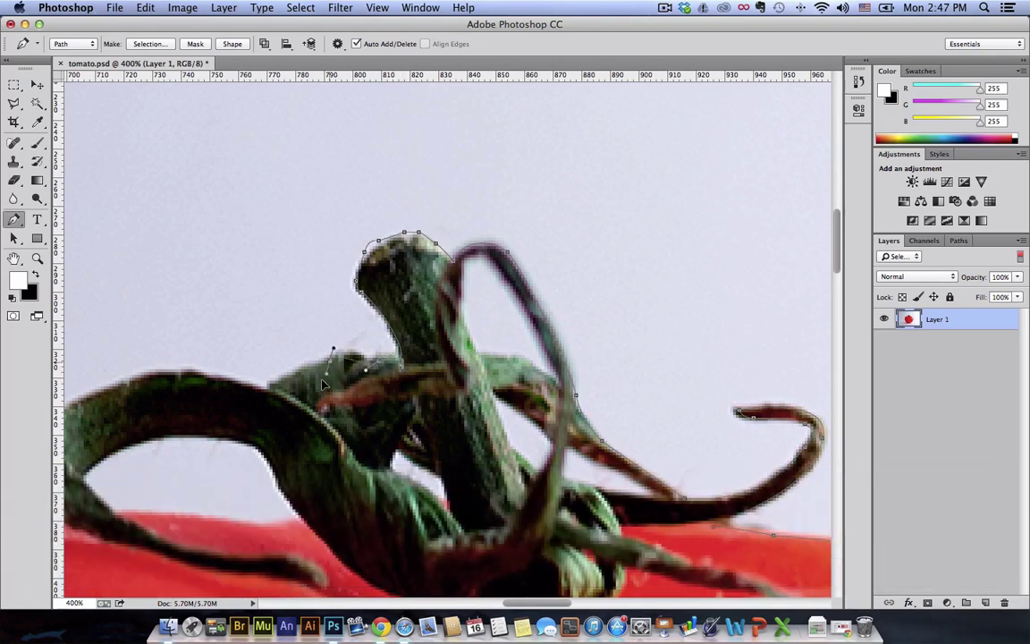
left_click(328, 367, "alt")
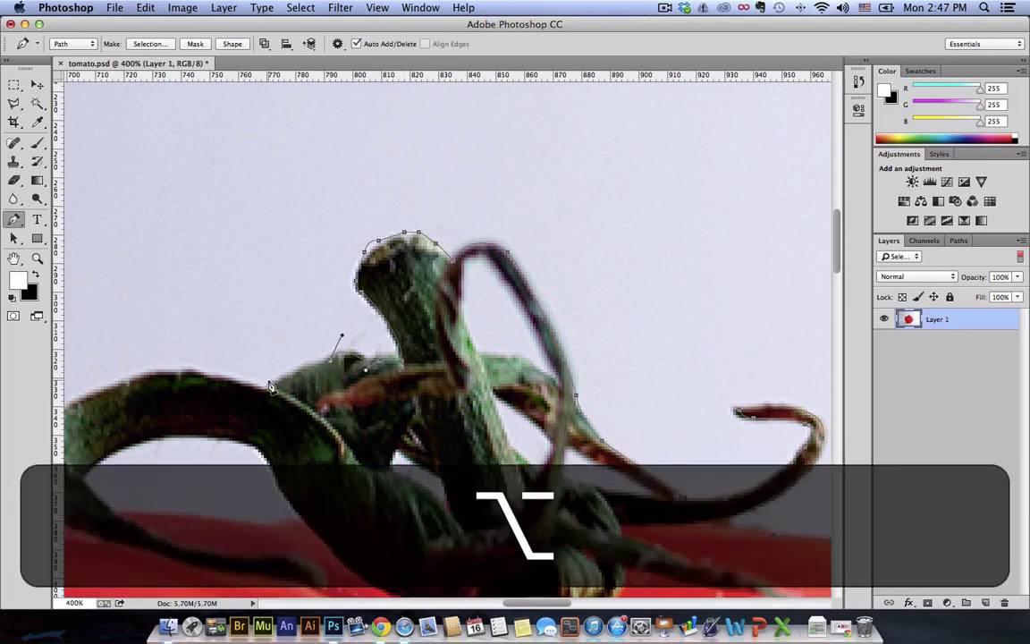
scroll(271, 396, "left", 5)
scroll(271, 396, "down", 1)
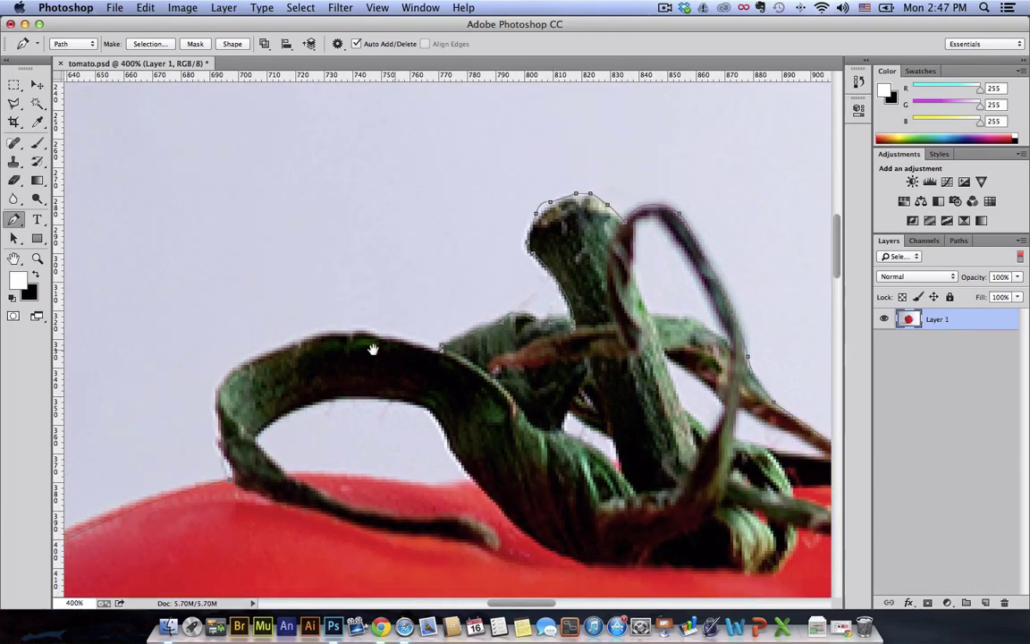
Trace the left curled leaf's outer edge, removing the outgoing handle at its bend, and close the path at the tomato's edge
left_click(218, 380)
left_click_drag(220, 400, 108, 475)
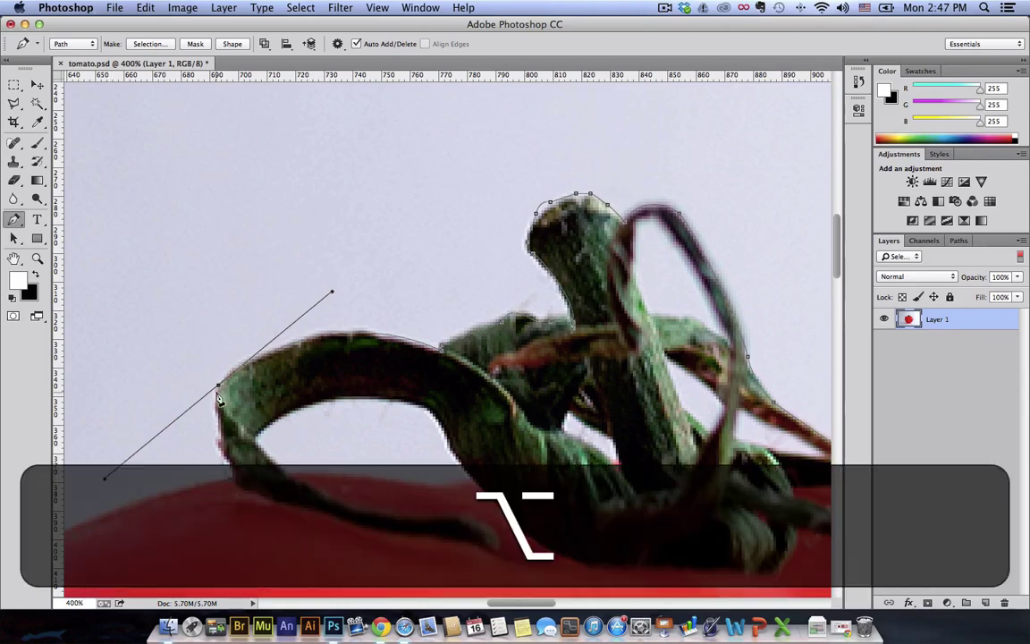
left_click(218, 387, "alt")
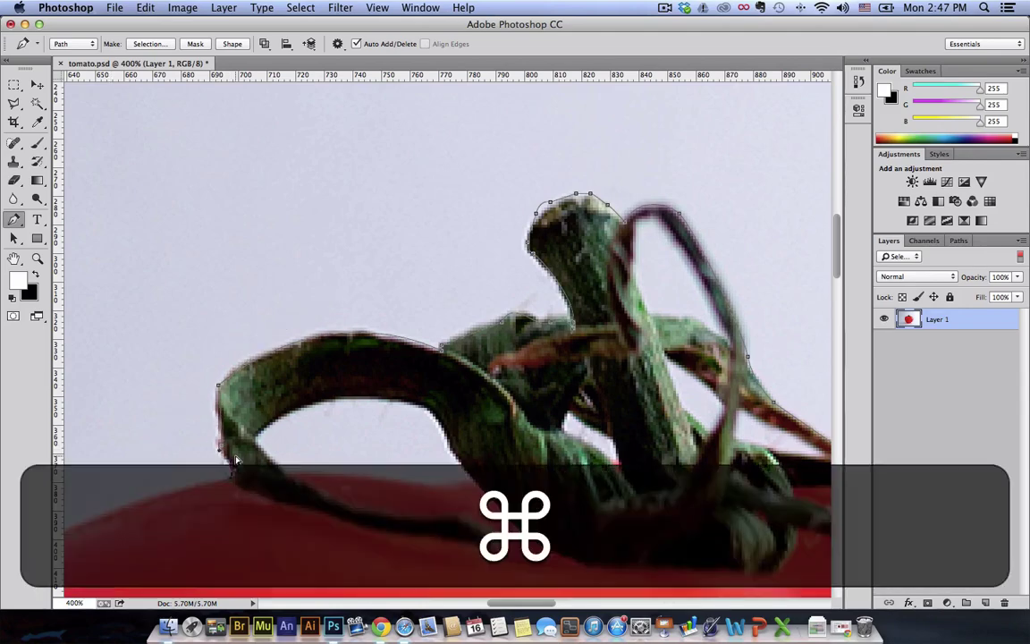
key("super+equal")
key("super+equal")
key("super+equal")
left_click_drag(233, 453, 537, 328)
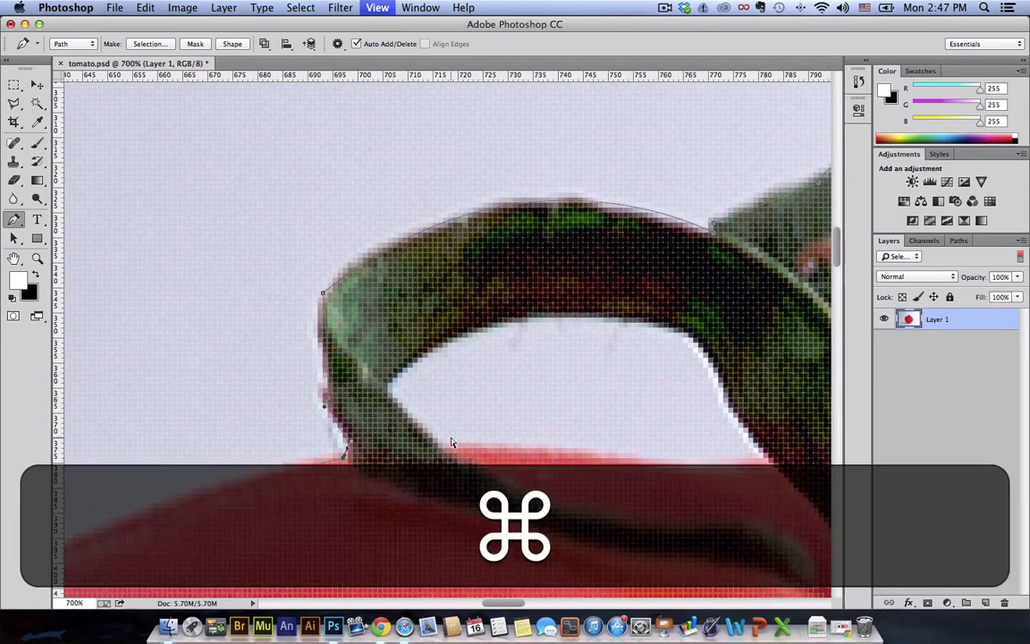
Examine the closed outline around the whole tomato and the gaps between its stem and leaves
key("super+minus")
key("super+minus")
key("super+minus")
key("super+minus")
key("super+minus")
key("super+minus")
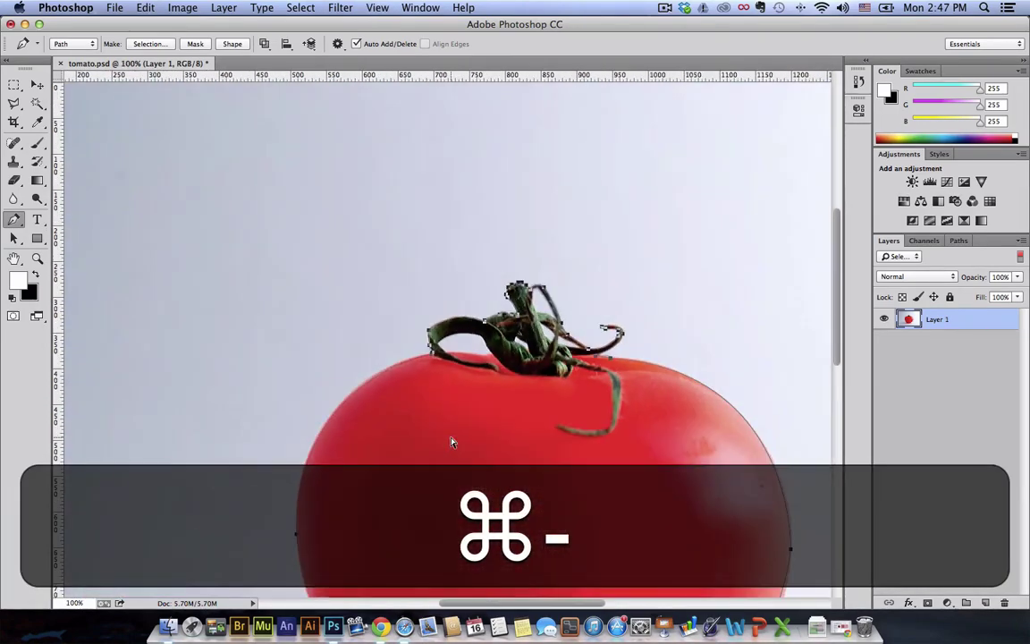
key("super+minus")
key("super+equal")
key("super+equal")
key("super+equal")
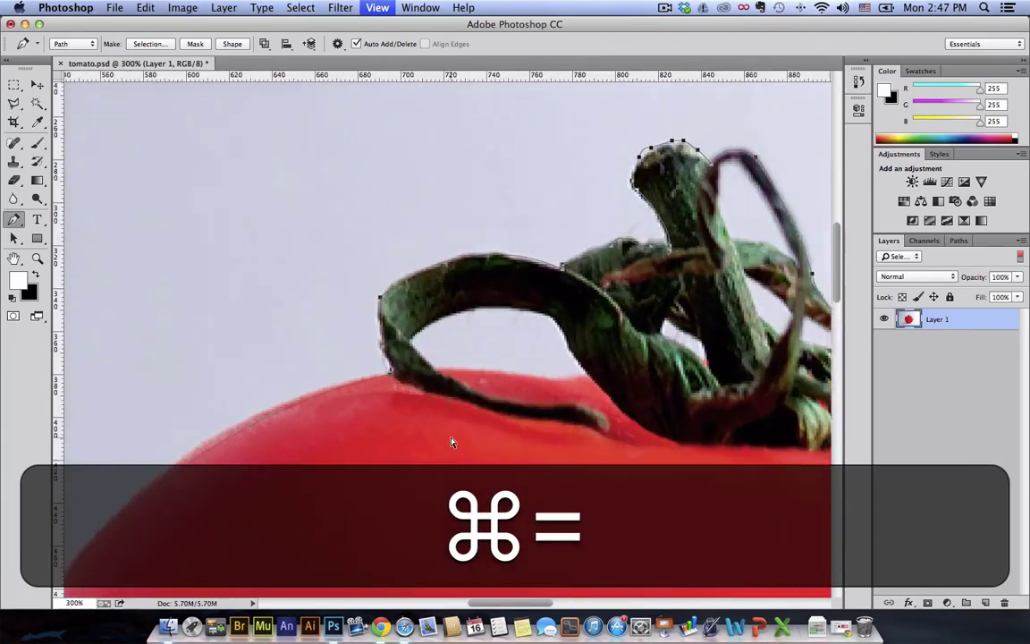
key("super+space")
left_click(515, 329)
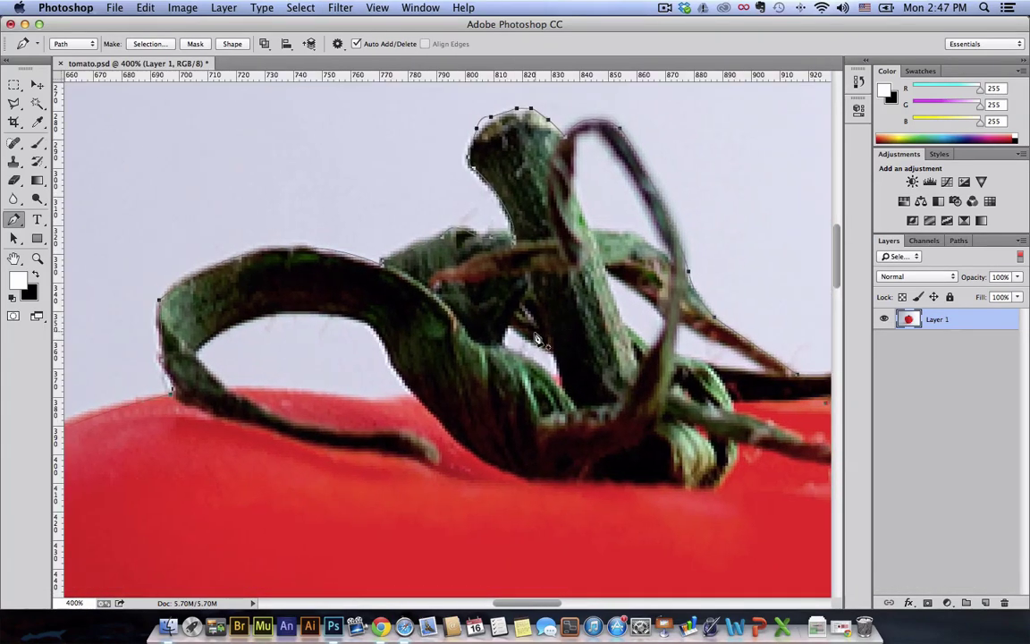
Deselect the outline and draw a closed subpath around the triangular gap between the arched tendril and the right tendrils
key("super")
key("super")
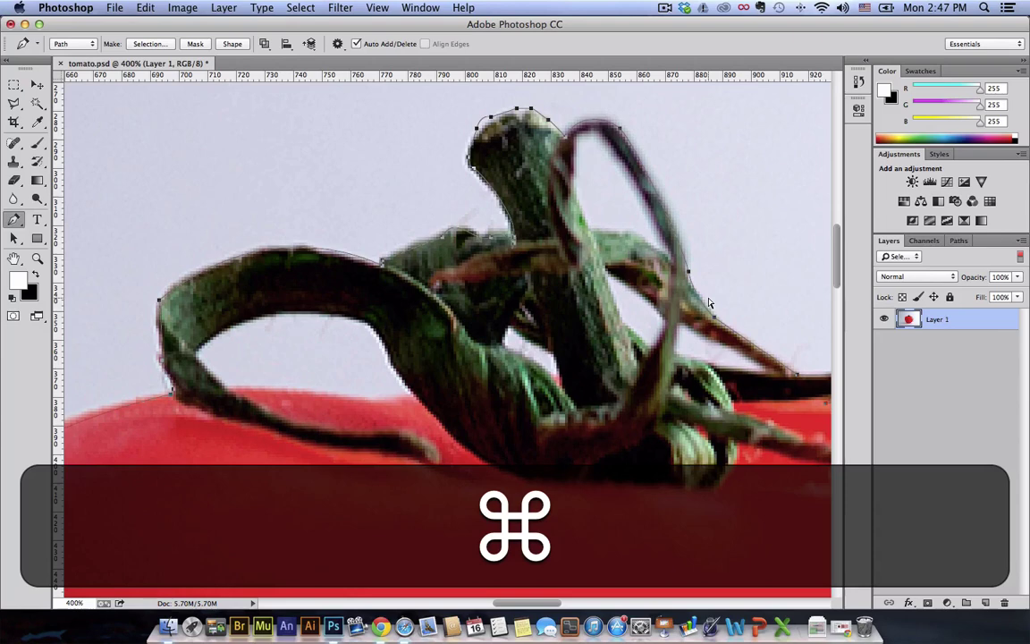
left_click(752, 258, "super")
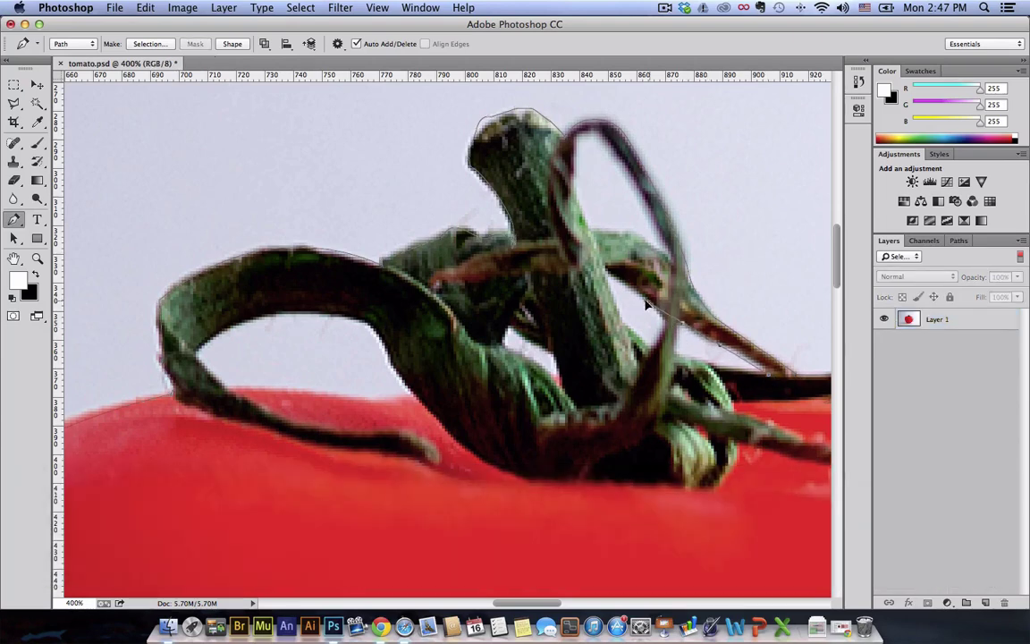
left_click(685, 322, "alt")
left_click(739, 344)
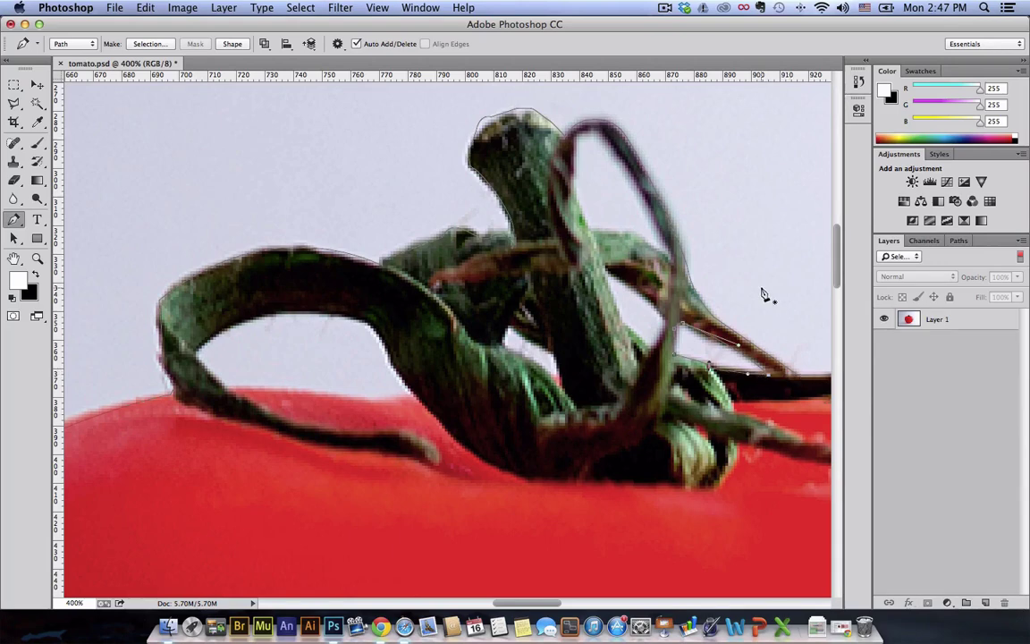
key("super")
left_click(766, 266, "super")
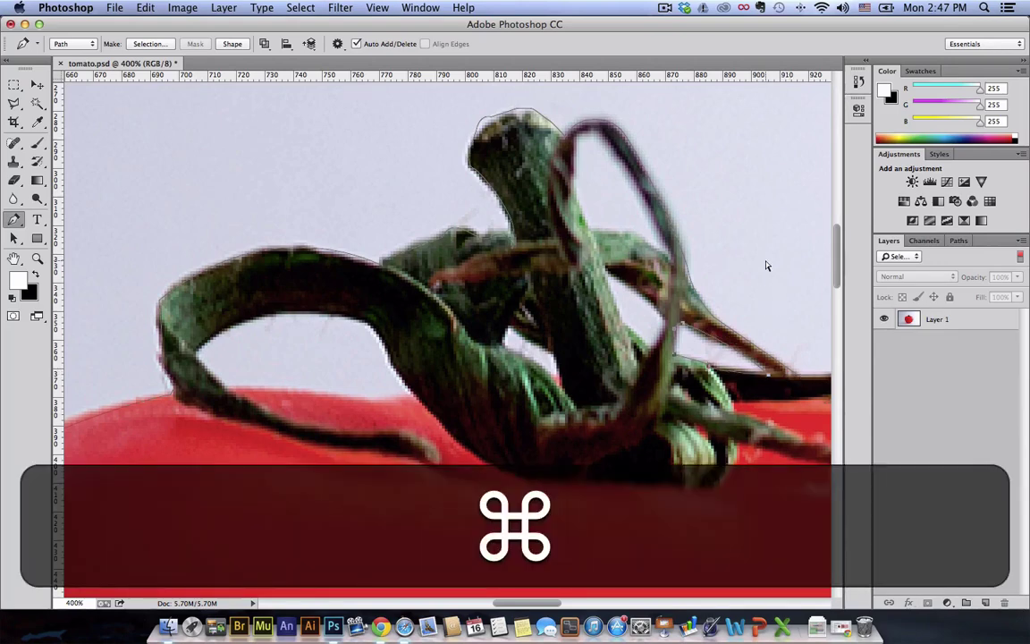
Draw a closed subpath around the gap between the stem and the arched tendril, with a handle removed at its upper corner
left_click_drag(605, 275, 635, 281)
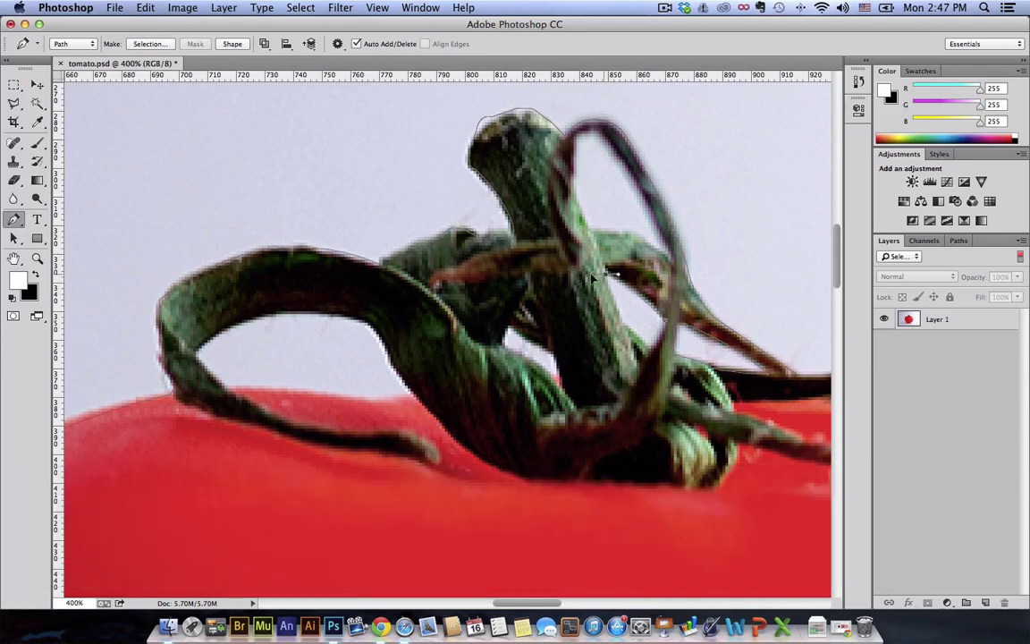
key("alt")
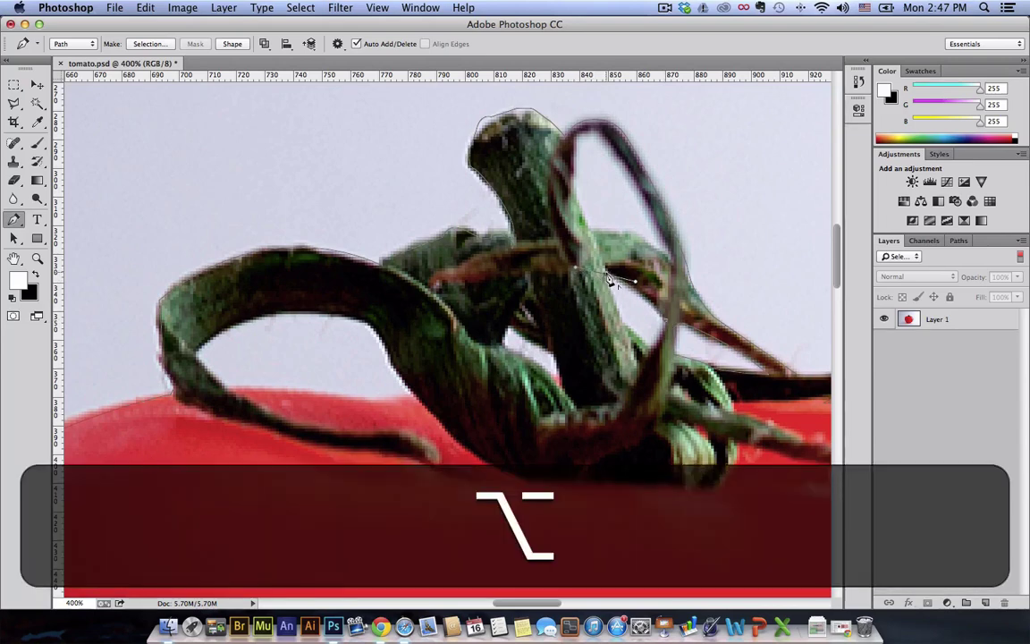
left_click(606, 275, "alt")
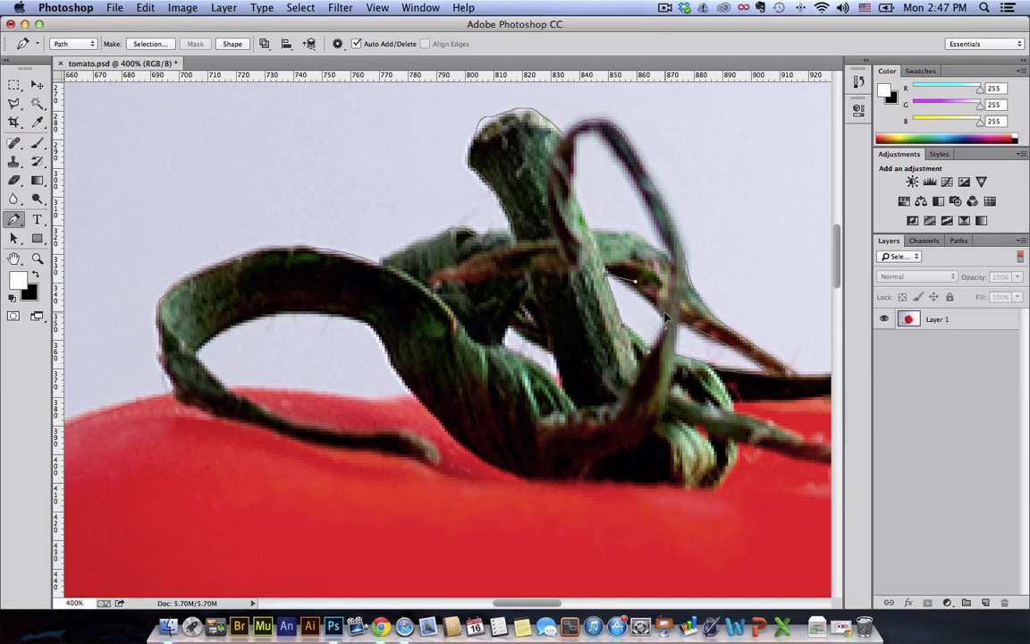
left_click(478, 290, "super")
Draw a closed subpath around the small gap between the left leaf and the stem, and deselect it
key("super+z")
left_click_drag(536, 341, 513, 330)
left_click(377, 175, "super")
Draw a closed subpath around the gap under the left curled leaf and adjust its anchors to fit the leaf and tomato edges
left_click_drag(229, 296, 342, 316)
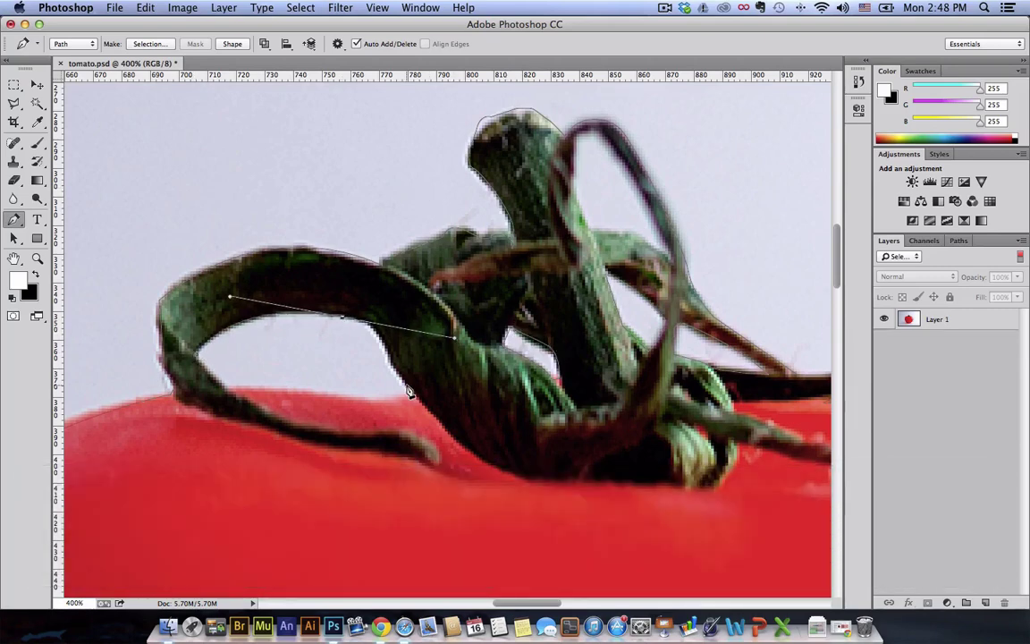
left_click(343, 318, "alt")
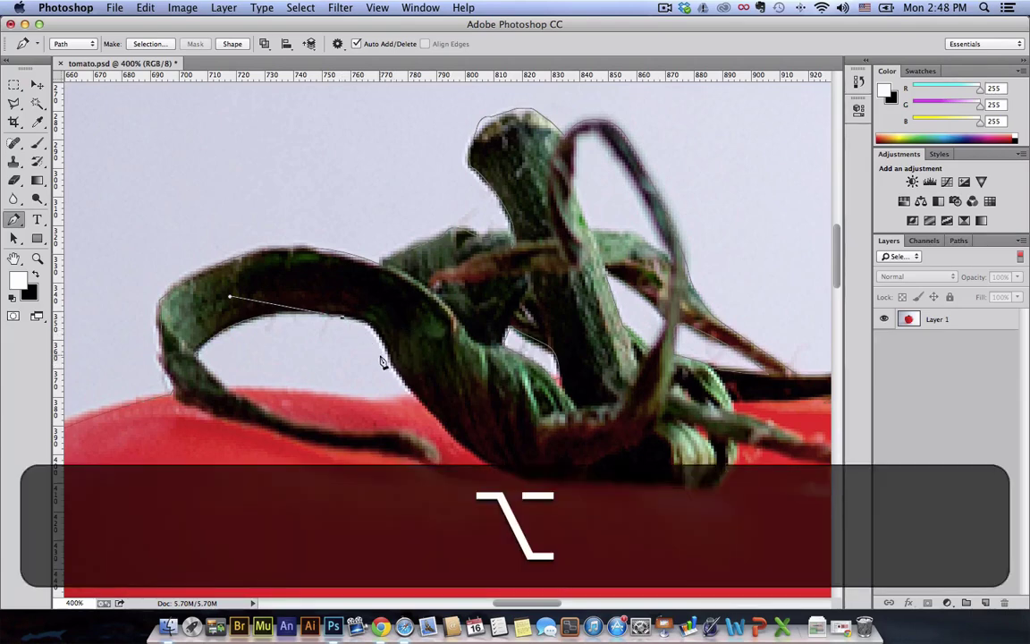
left_click_drag(391, 365, 409, 411)
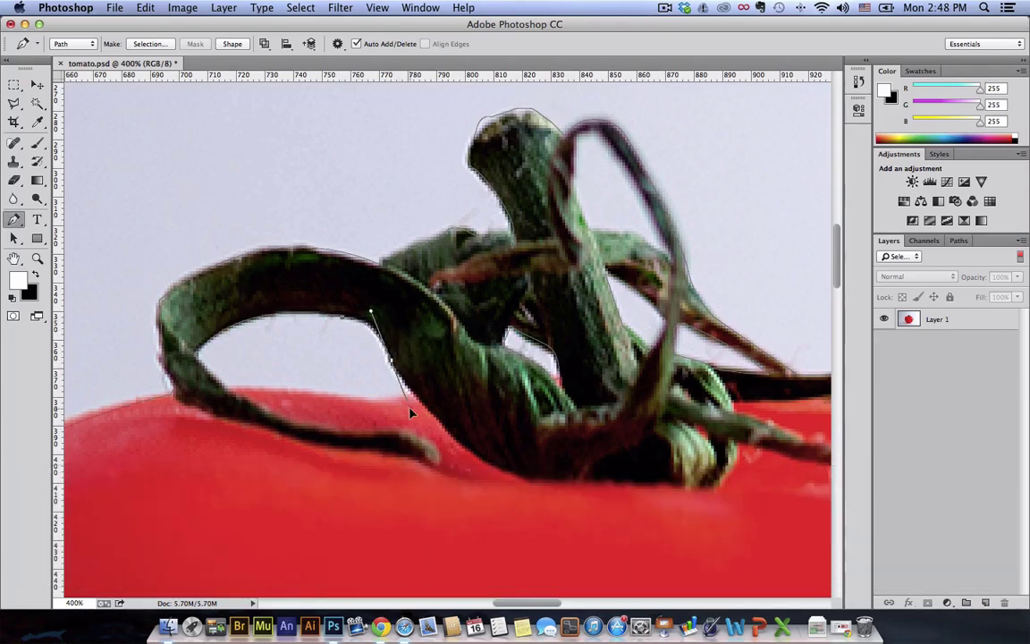
left_click(392, 364, "alt")
left_click_drag(224, 389, 212, 391)
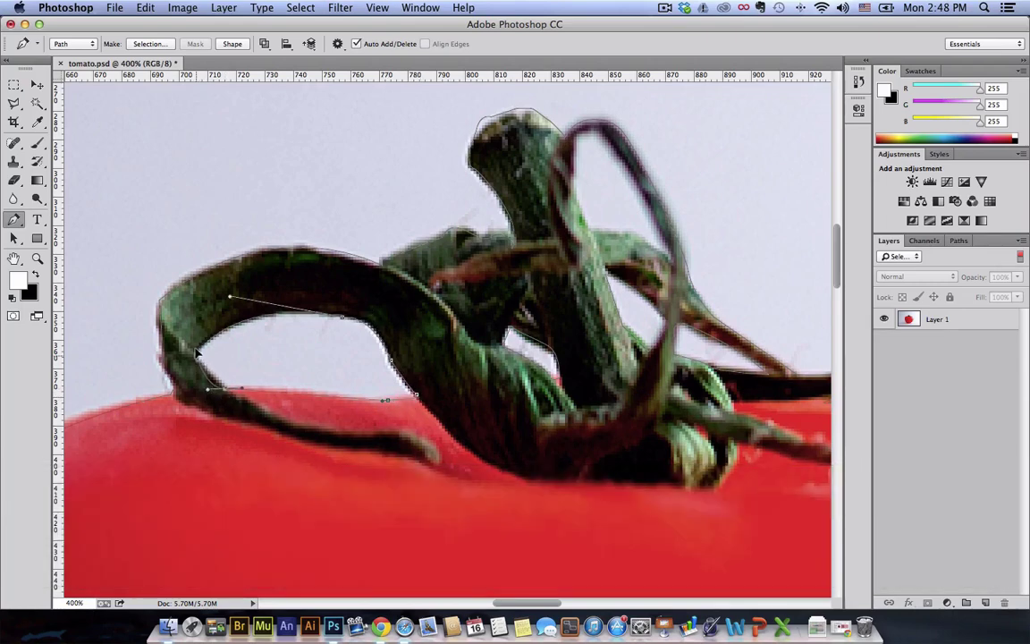
left_click(192, 355, "super")
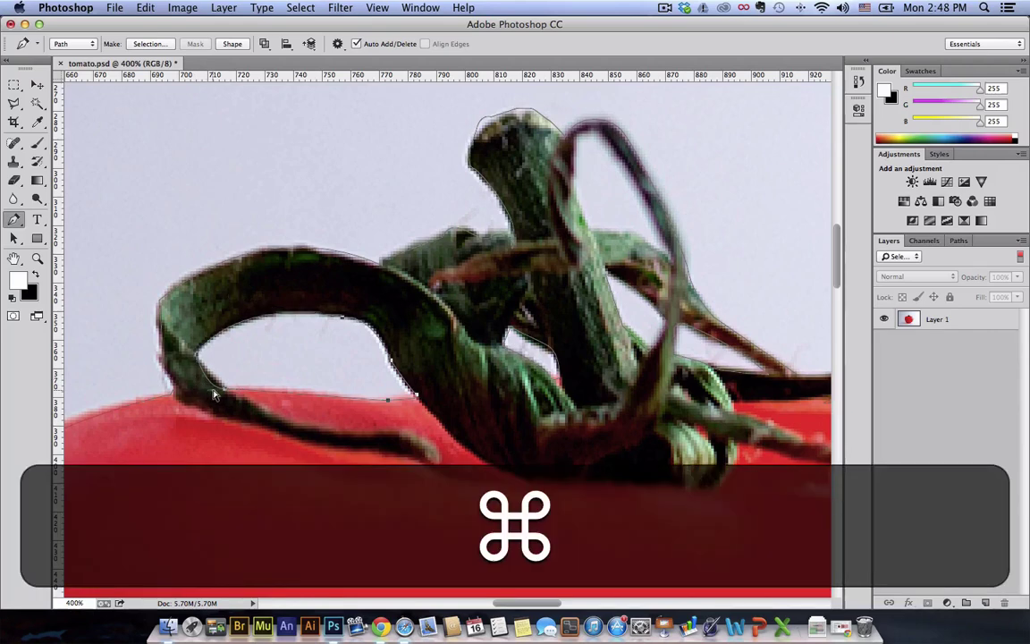
left_click(229, 393, "super")
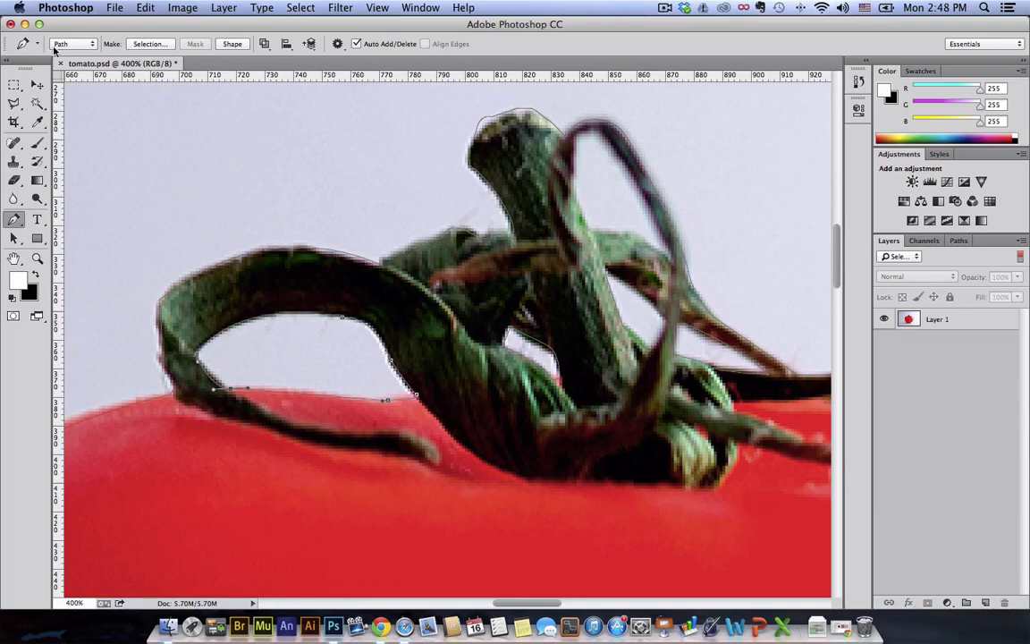
Save the tomato's work path under the name Path 1
key("v")
key("super+minus")
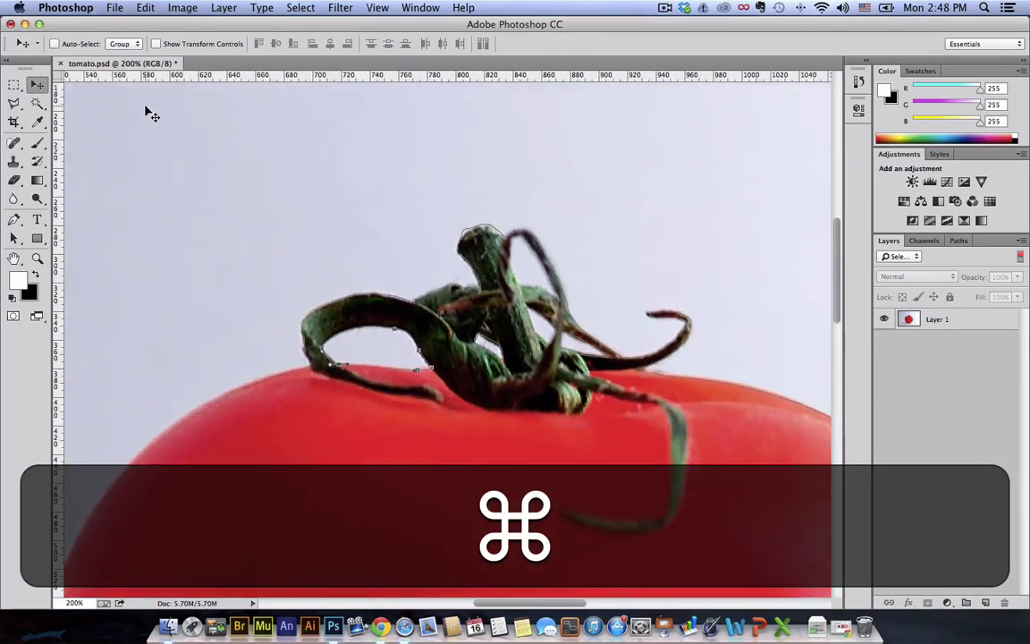
key("super+minus")
key("super+minus")
key("super+space")
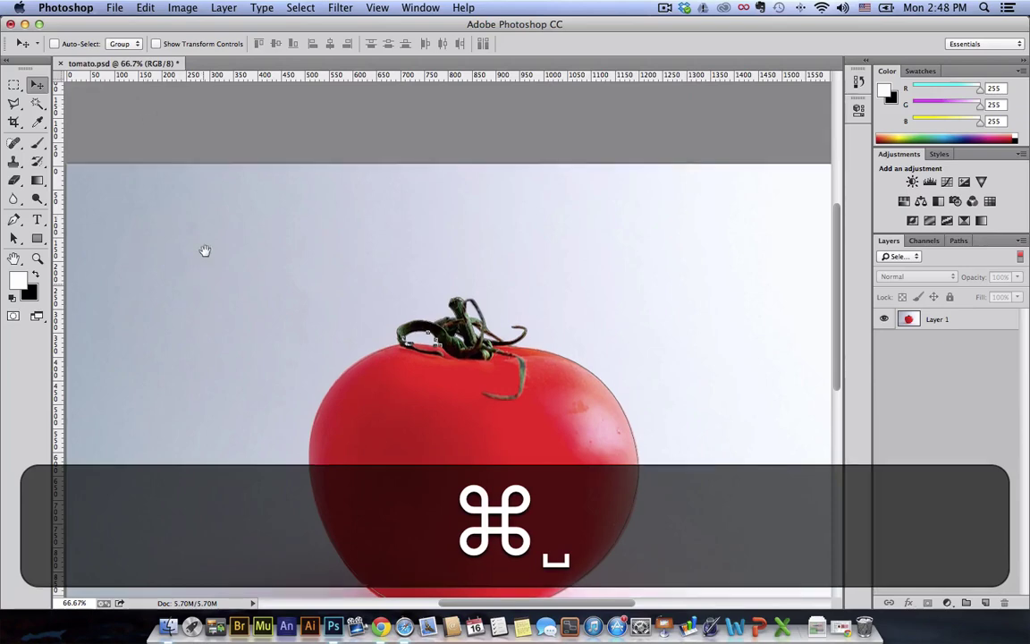
scroll(205, 250, "down", 3)
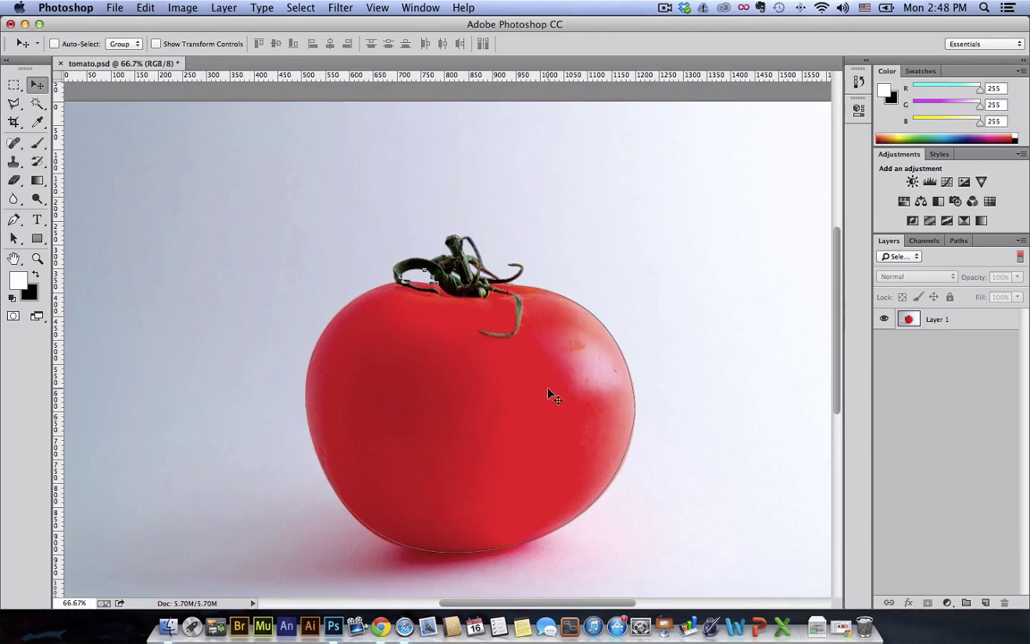
left_click(959, 241)
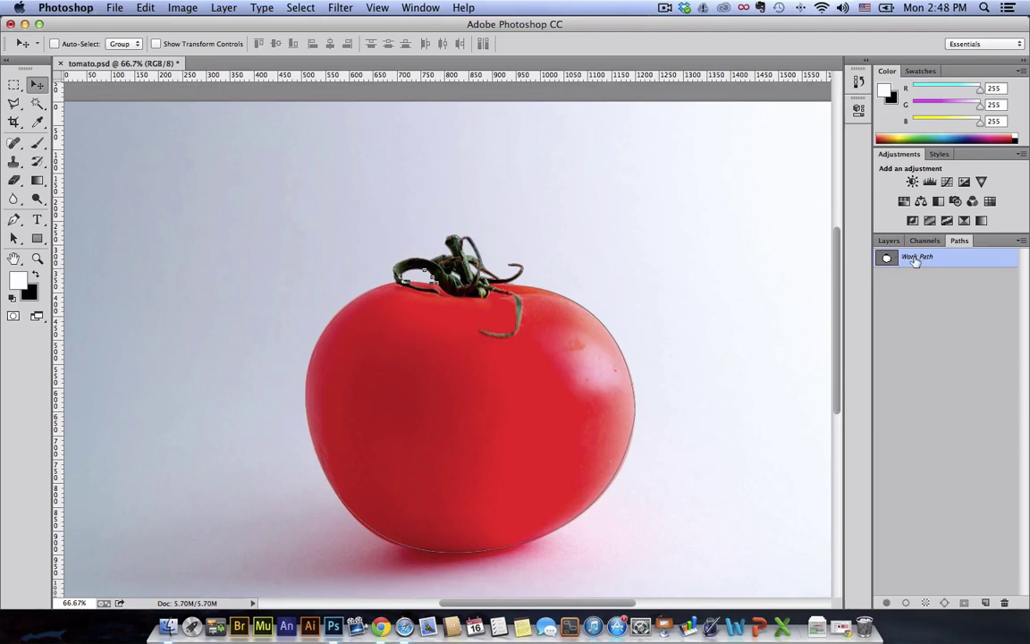
left_click(1022, 239)
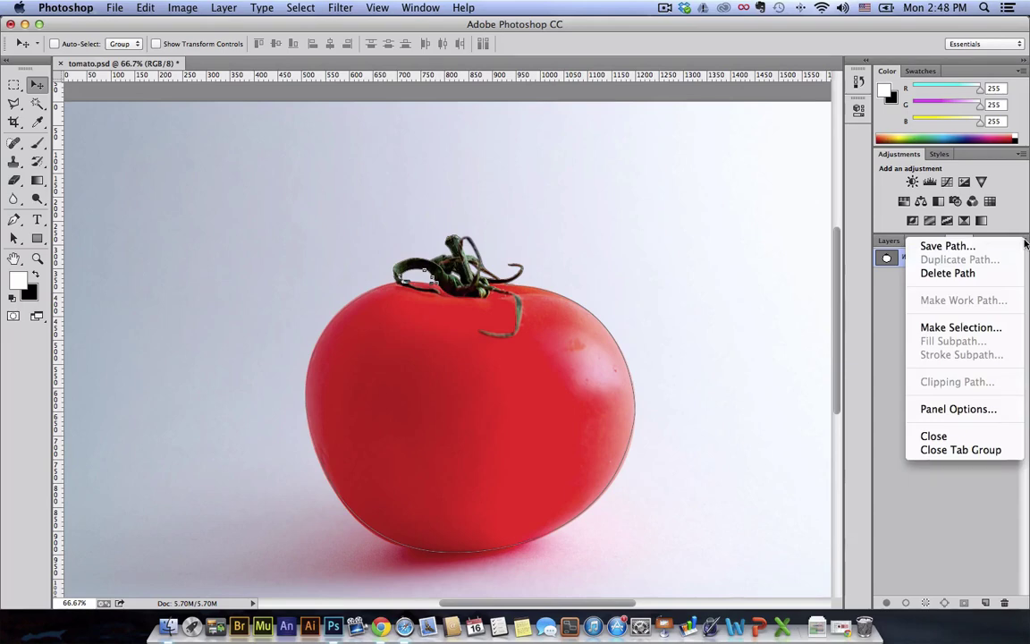
left_click(946, 245)
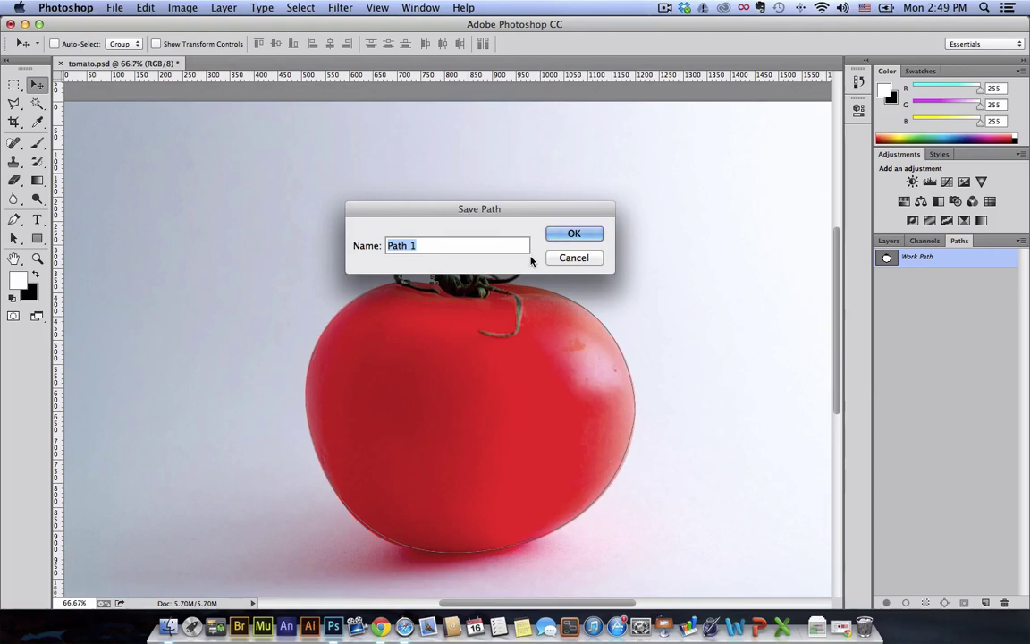
key("Return")
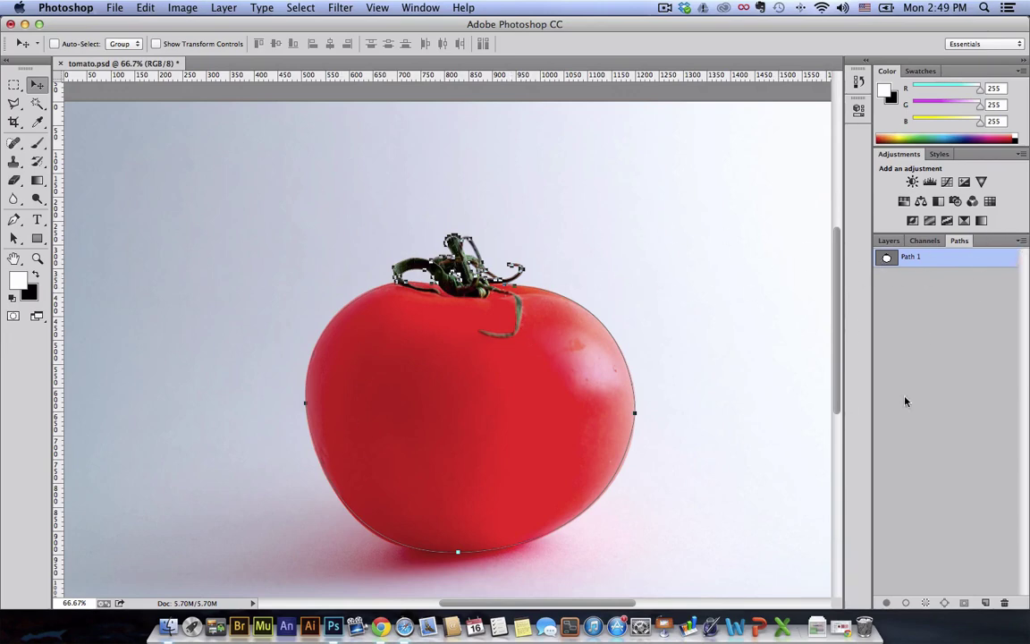
Try loading Path 1 as a selection and undo it
left_click(927, 603)
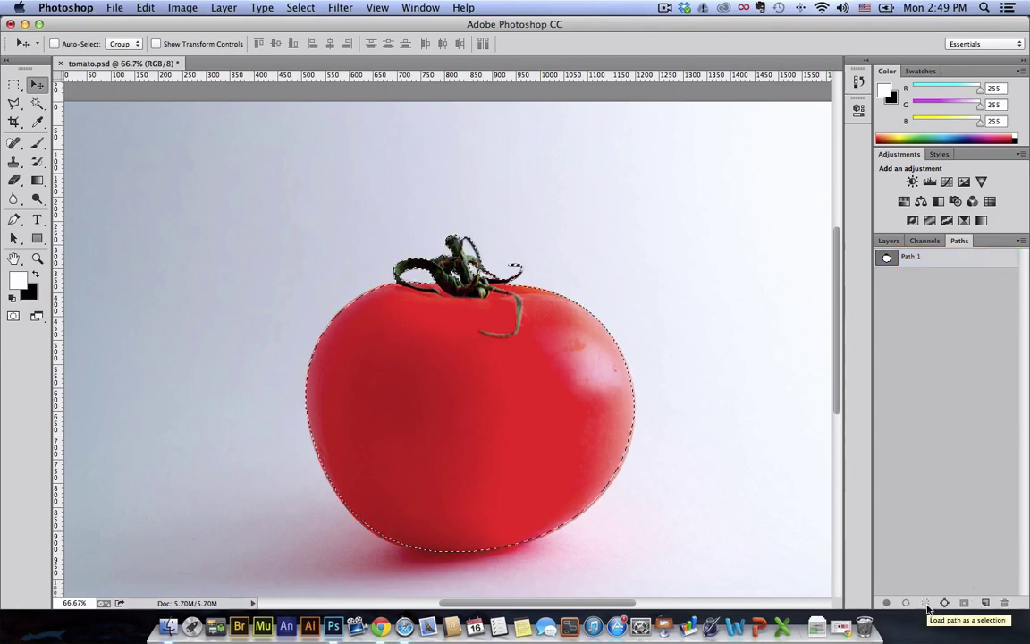
left_click(939, 519)
key("super+z")
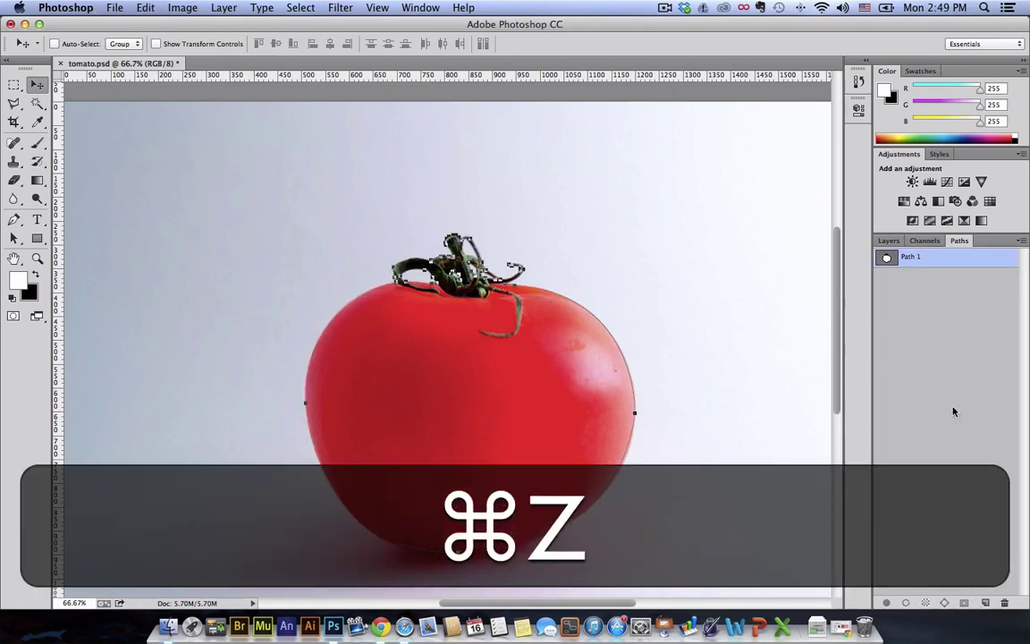
Load Path 1 as a selection around the tomato and make Layer 1 the active layer
key("super")
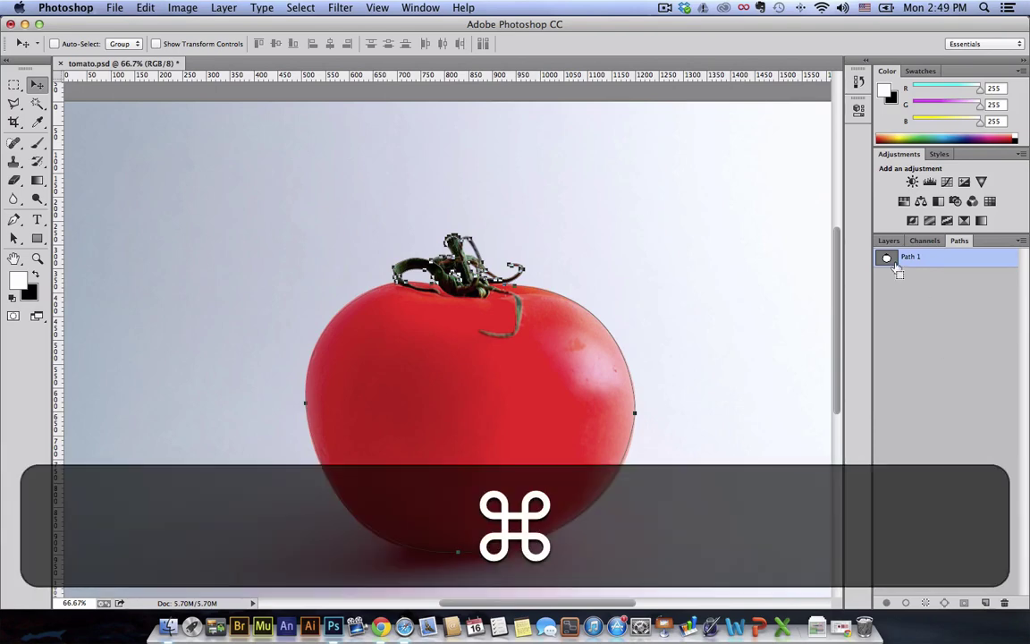
left_click(895, 266, "super")
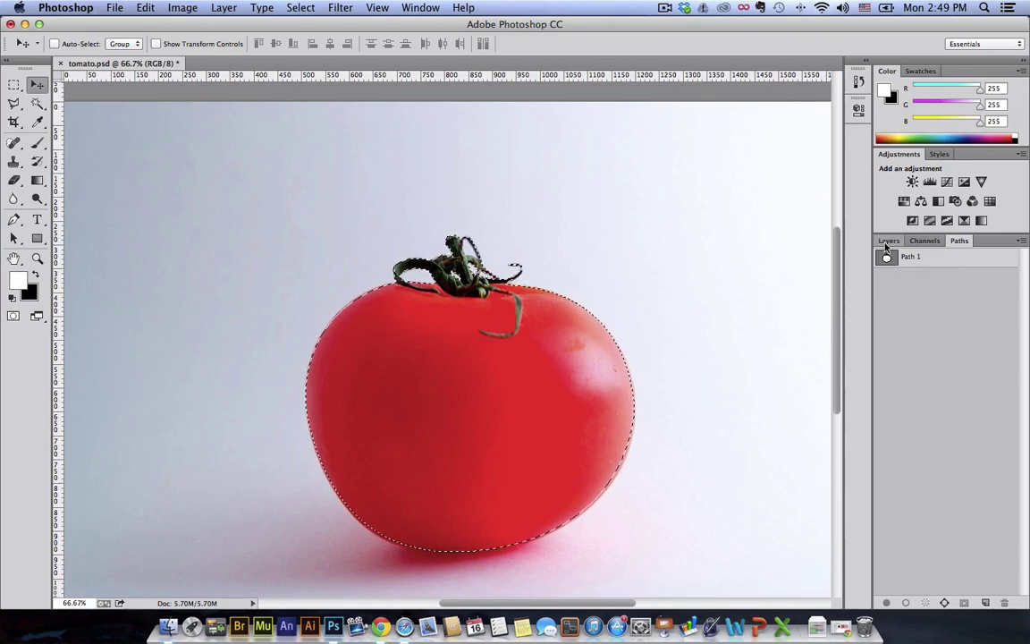
left_click(888, 241)
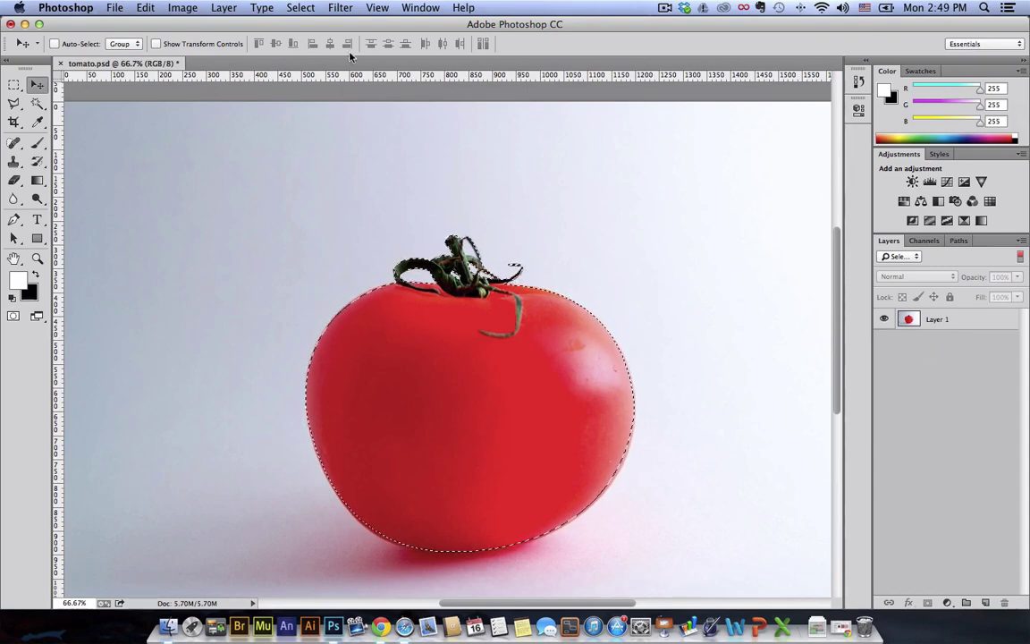
left_click(224, 8)
left_click(225, 8)
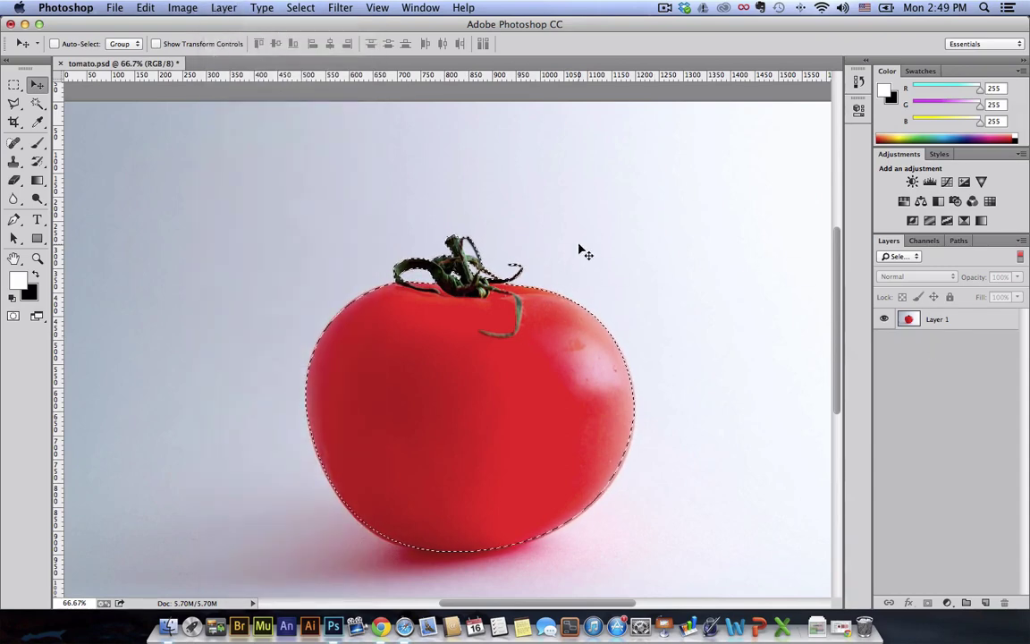
left_click(145, 8)
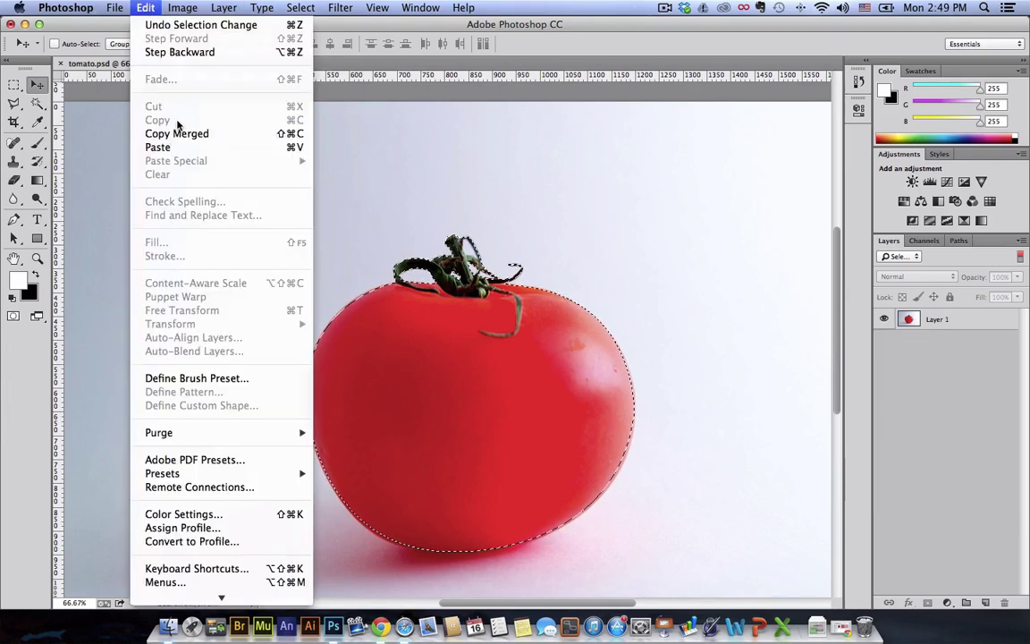
left_click(873, 343)
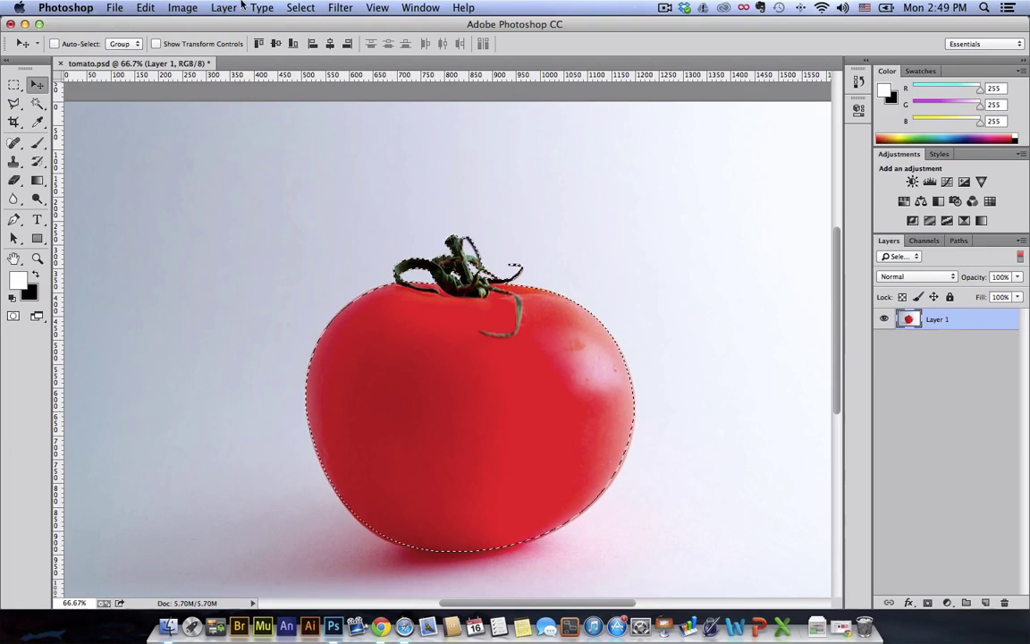
Copy the selected tomato from Layer 1 and paste it onto a new layer
left_click(148, 9)
left_click(164, 121)
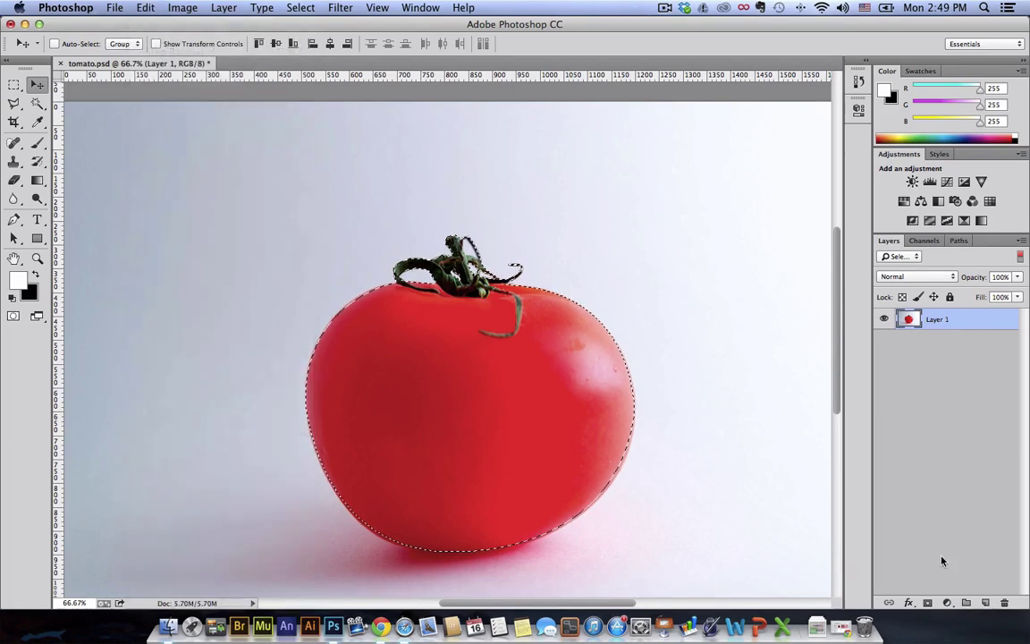
left_click(986, 605)
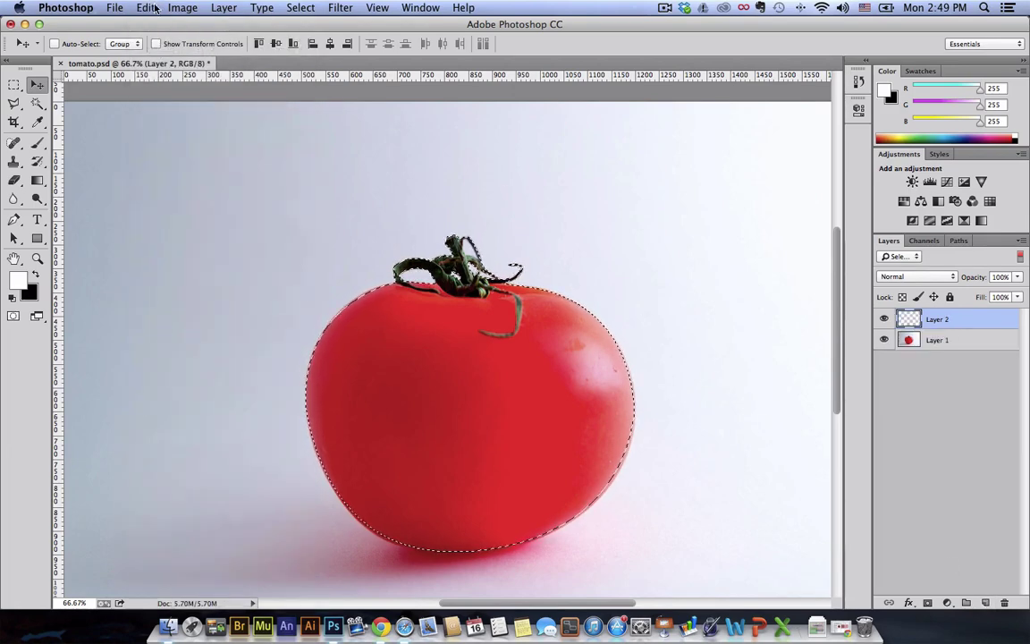
left_click(182, 8)
mouse_move(146, 9)
mouse_move(157, 161)
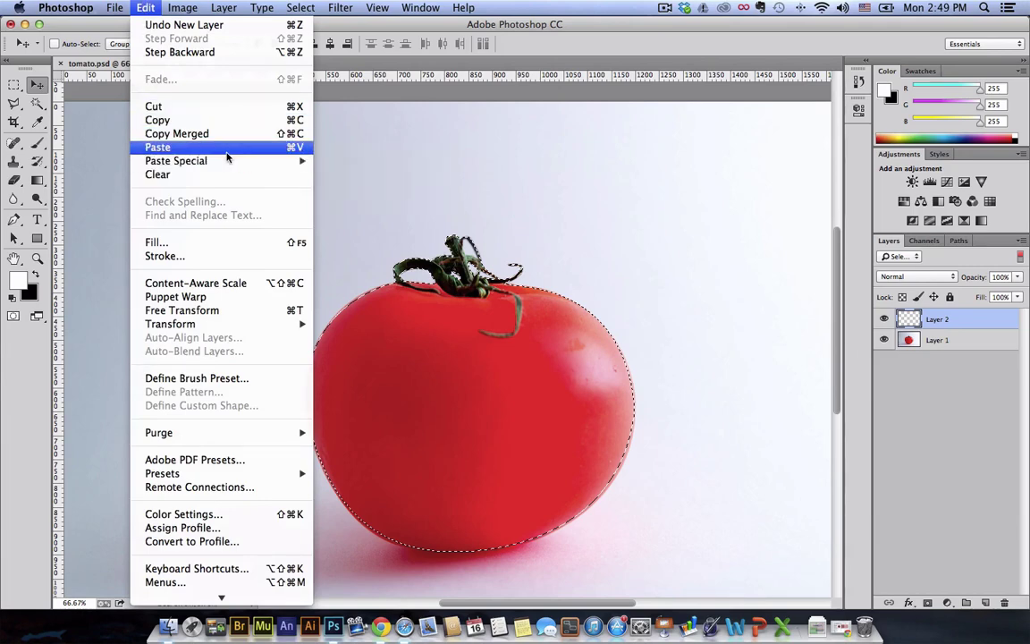
left_click(224, 148)
Undo a trial move of the pasted tomato and delete Layer 2
left_click_drag(429, 293, 224, 320)
key("super+z")
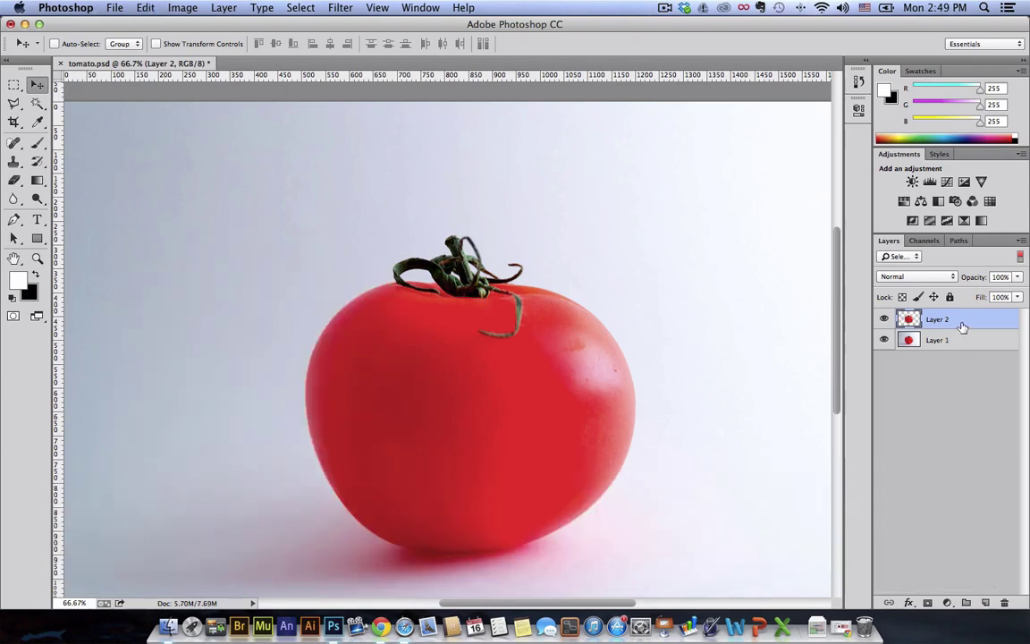
left_click_drag(958, 320, 1003, 601)
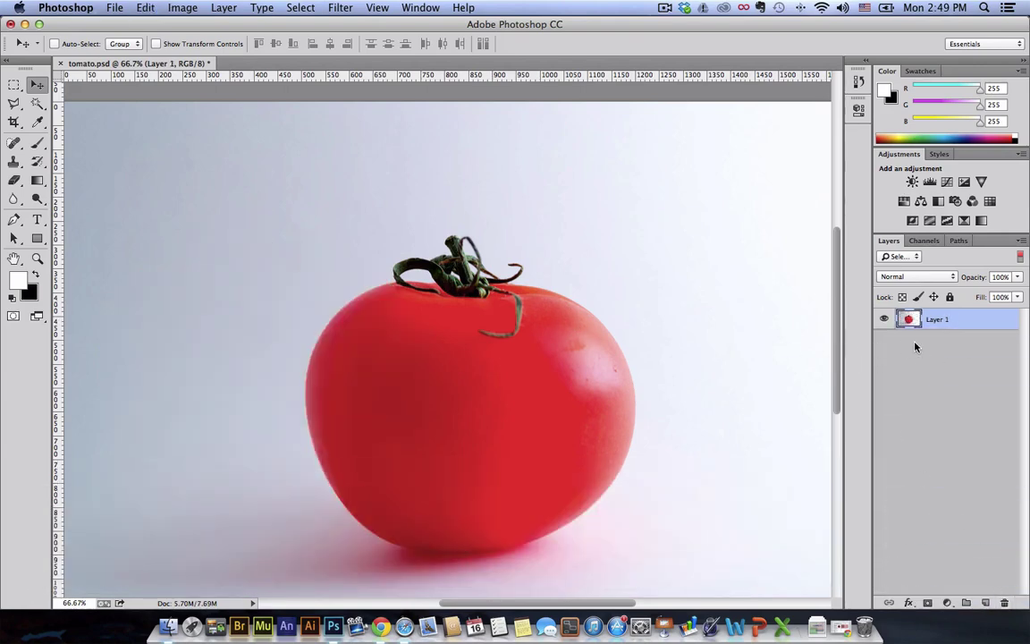
Load Path 1 as a selection again and copy the tomato from Layer 1 to a new layer with Layer Via Copy
key("super")
left_click(959, 241)
left_click(887, 257, "super")
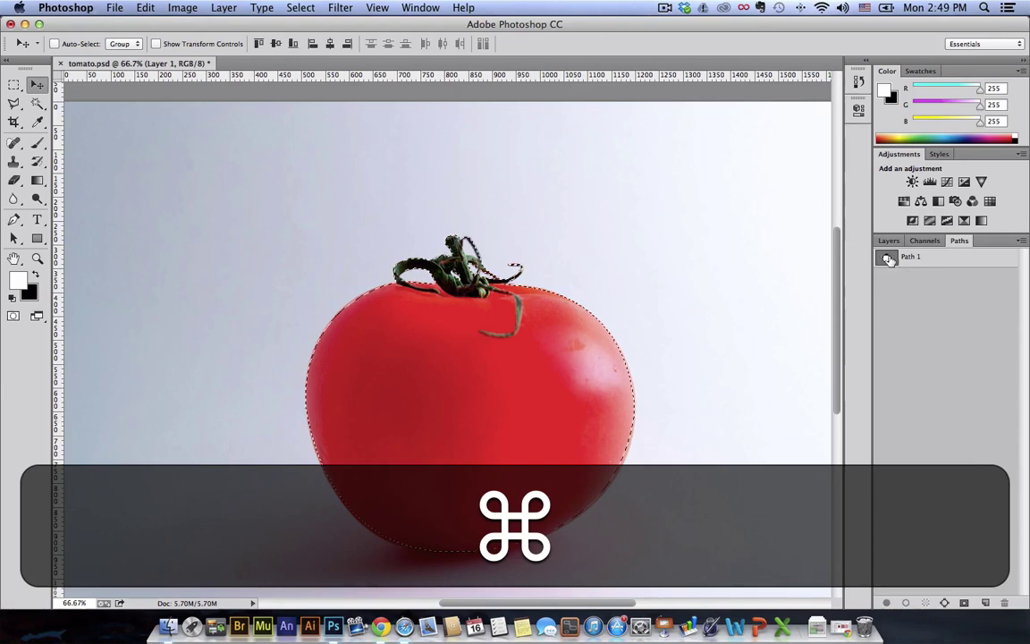
left_click(889, 240)
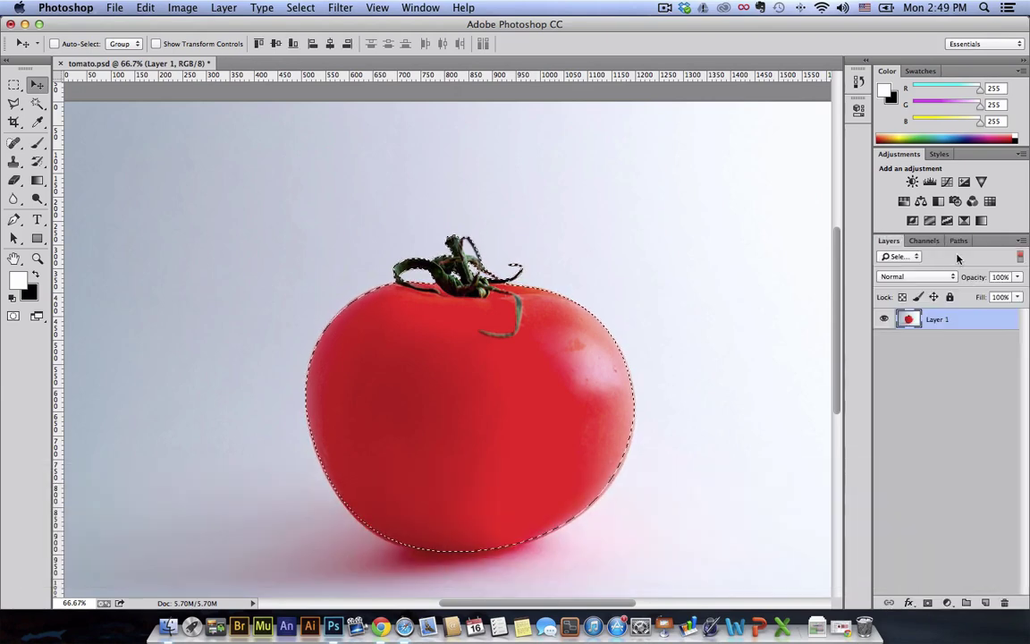
left_click(225, 8)
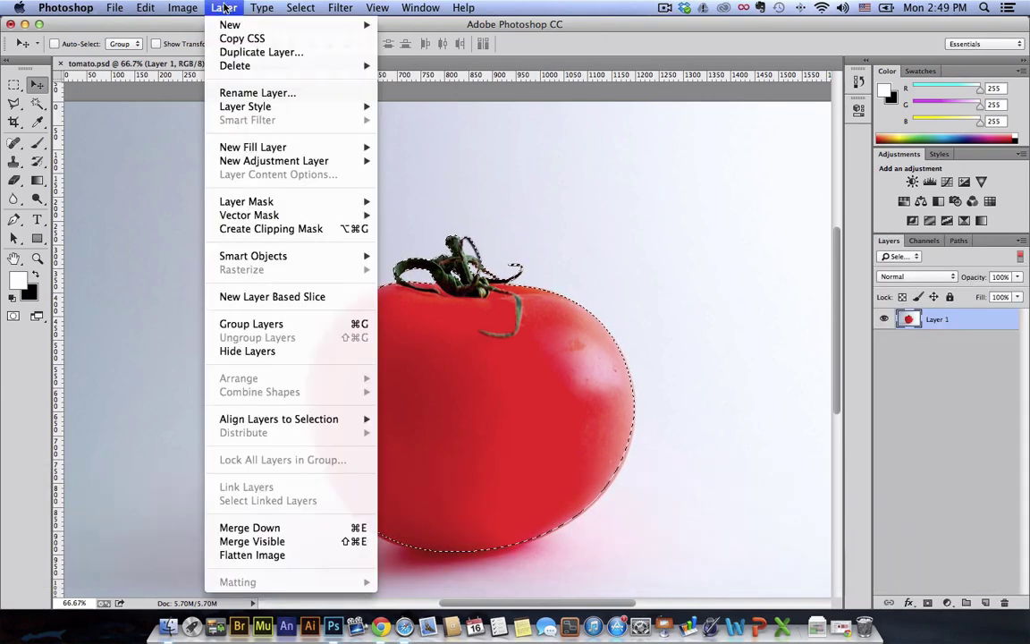
mouse_move(230, 24)
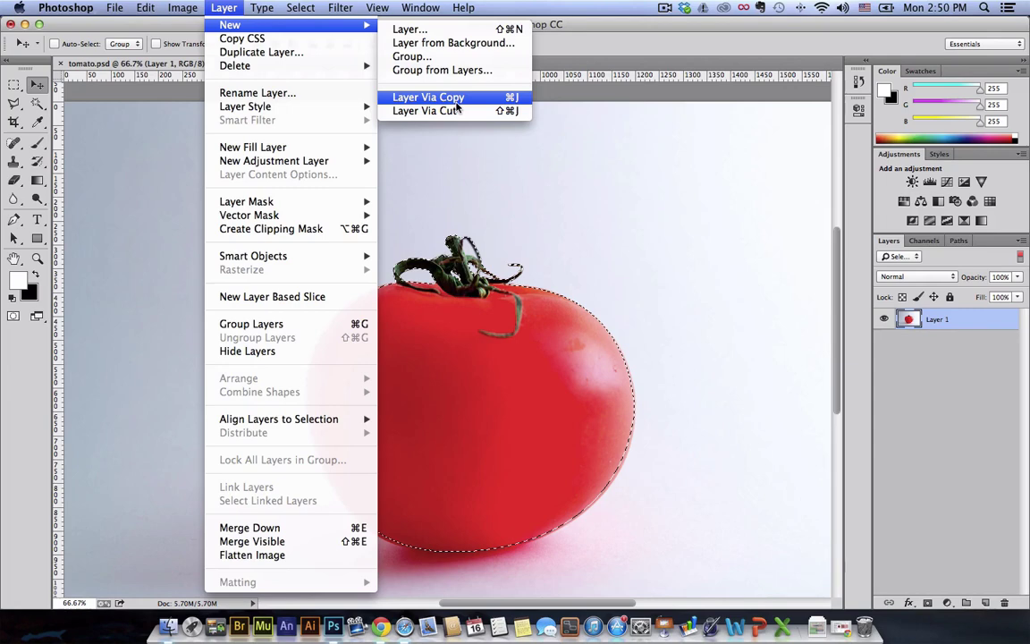
left_click(456, 103)
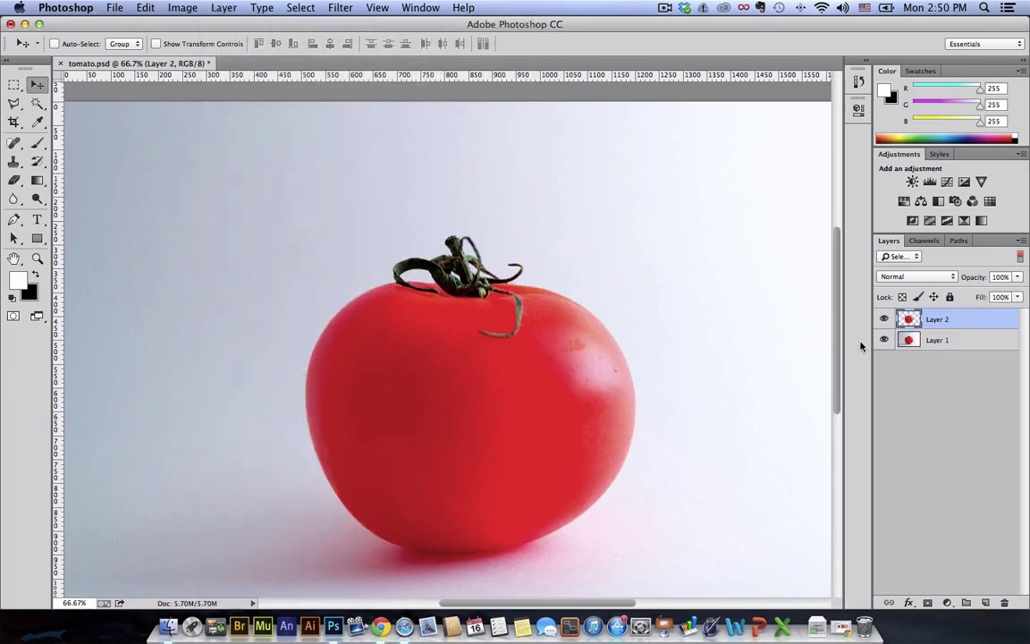
Toggle layer visibility to compare the original photo with the cut-out tomato, leaving only Layer 2 shown and selected
left_click(884, 340)
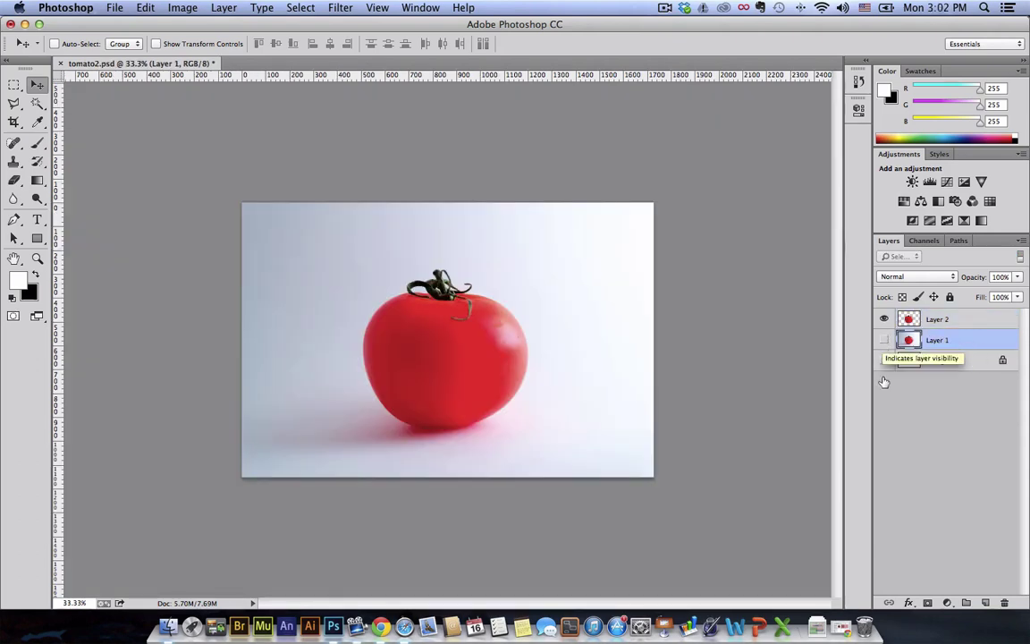
left_click_drag(883, 341, 883, 360)
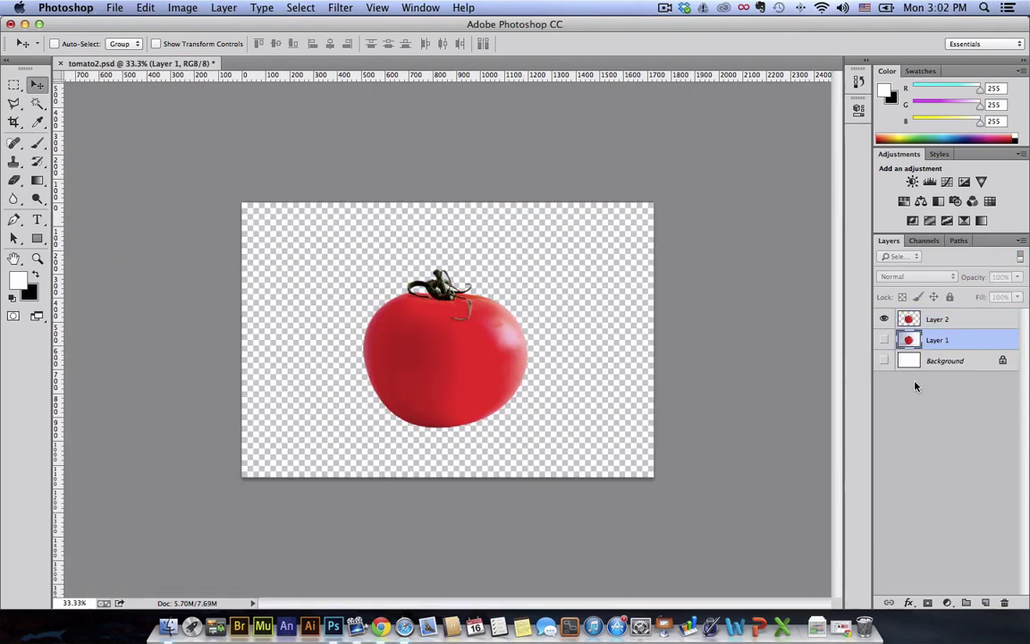
left_click(883, 339)
left_click(882, 318)
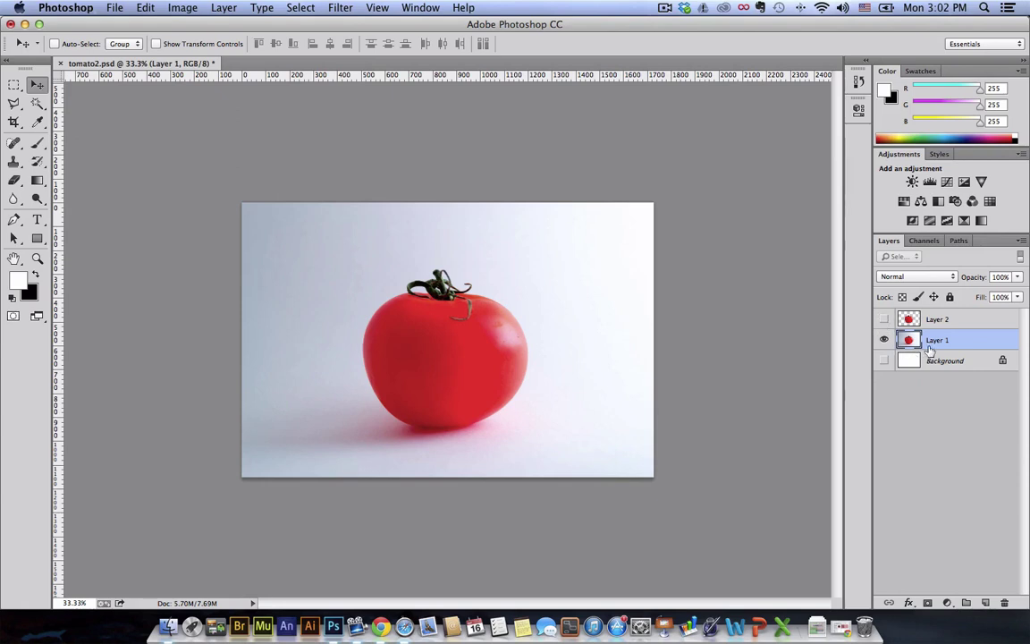
left_click(883, 340)
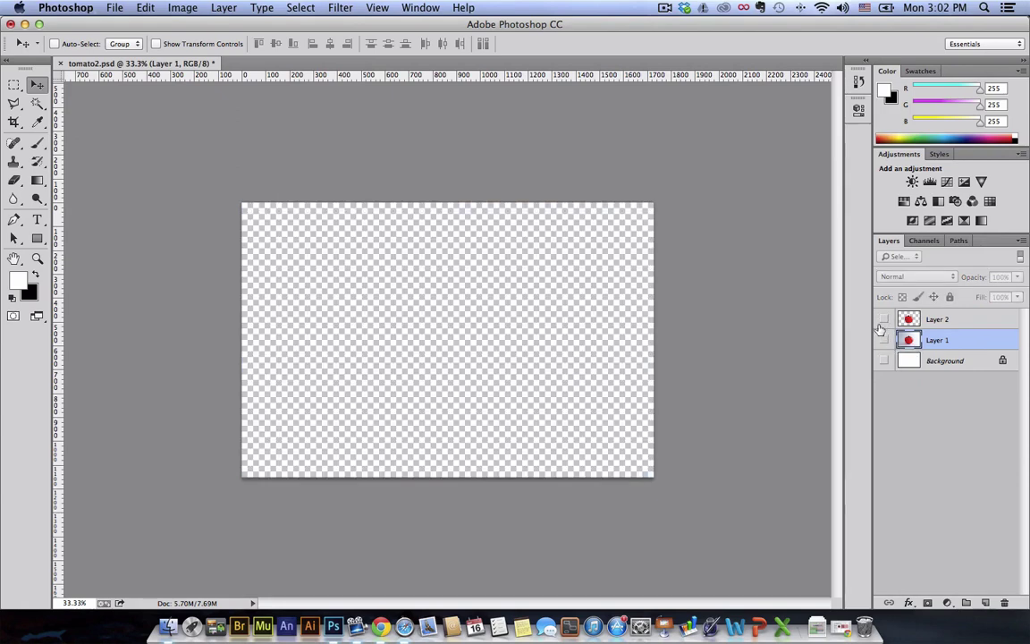
left_click(883, 319)
left_click(930, 319)
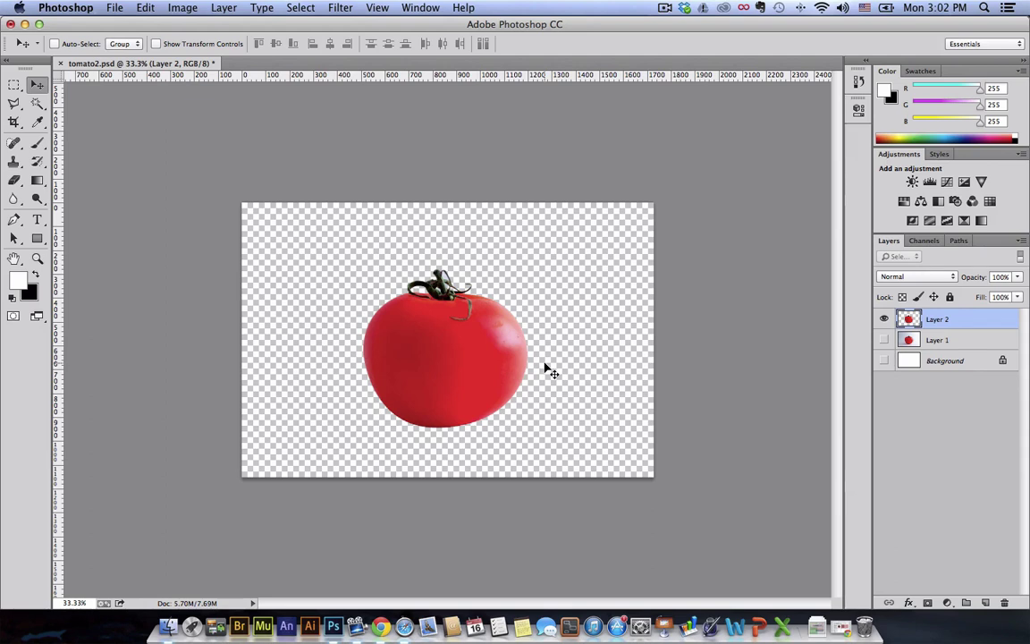
Delete the hidden Layer 1 and Background layers together, keeping only Layer 2
left_click(987, 341)
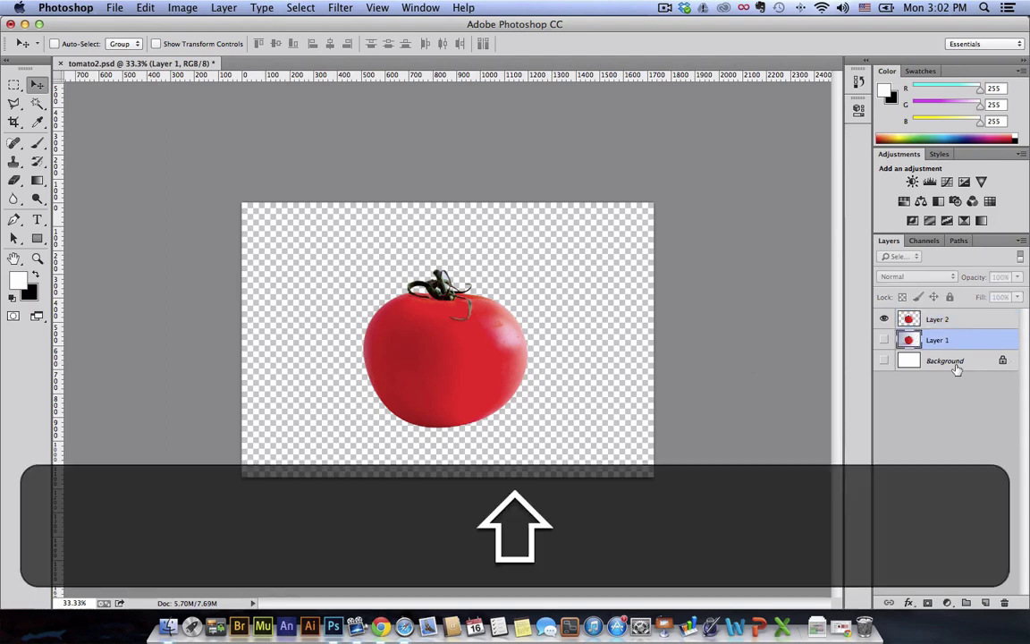
left_click(974, 361, "shift")
left_click(1004, 603)
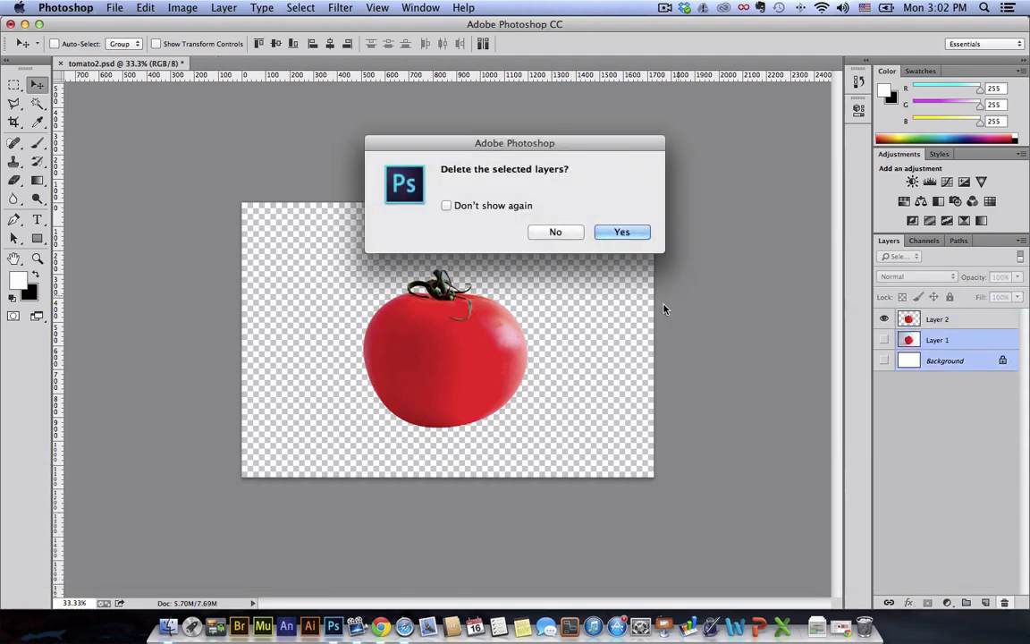
left_click(621, 233)
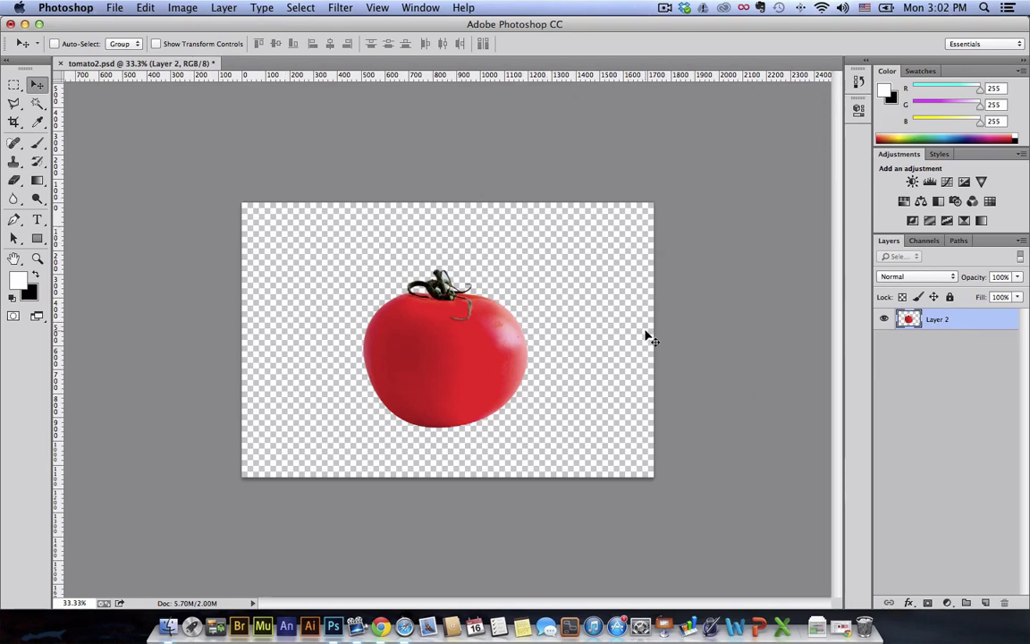
Trim the canvas on all four sides to the tomato, based on Transparent Pixels
left_click(182, 8)
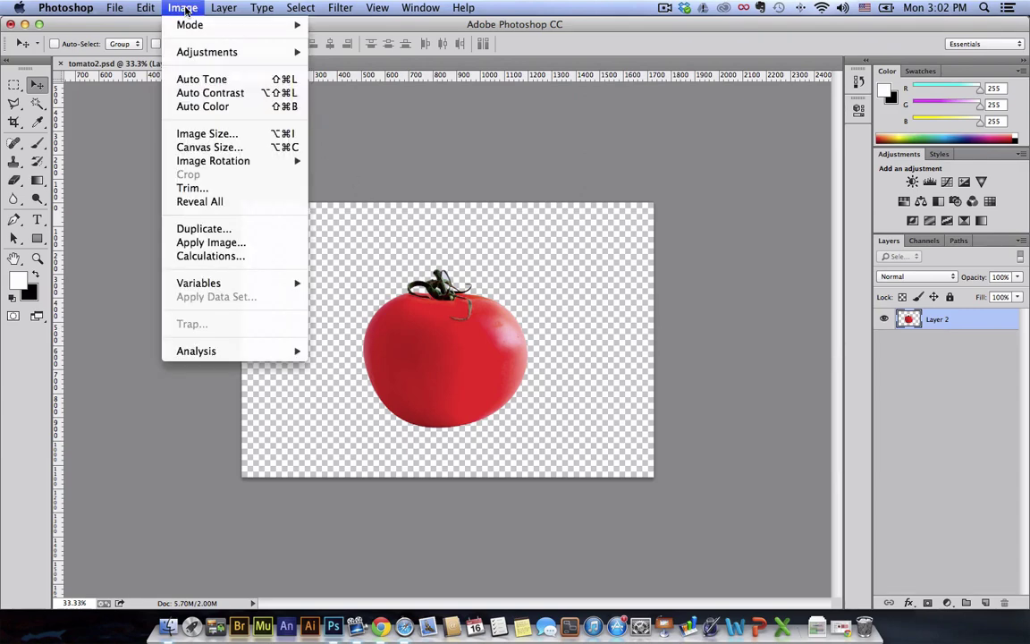
left_click(199, 189)
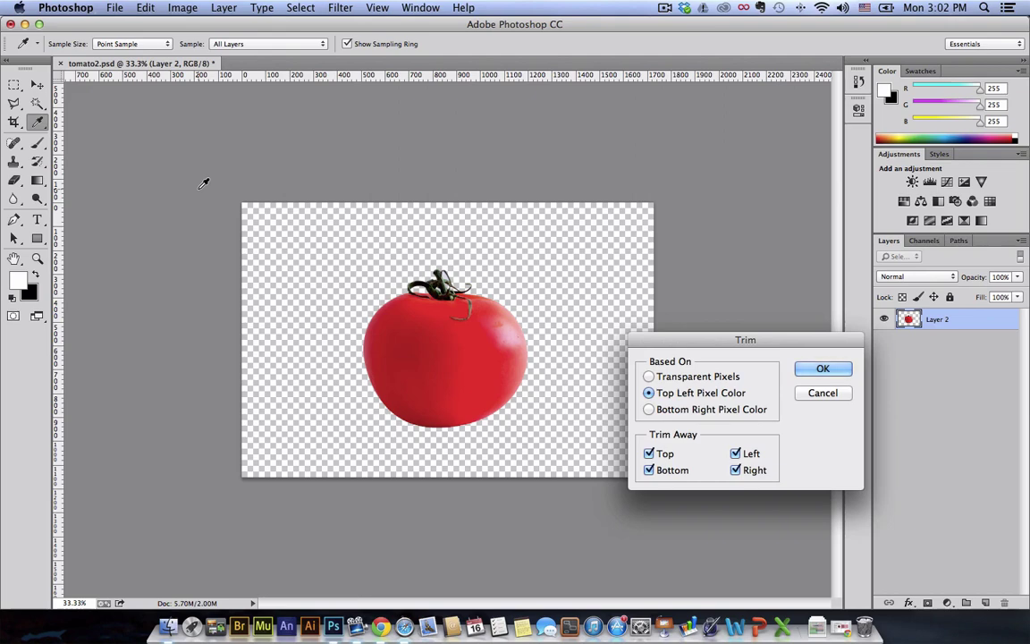
left_click(649, 376)
left_click(815, 369)
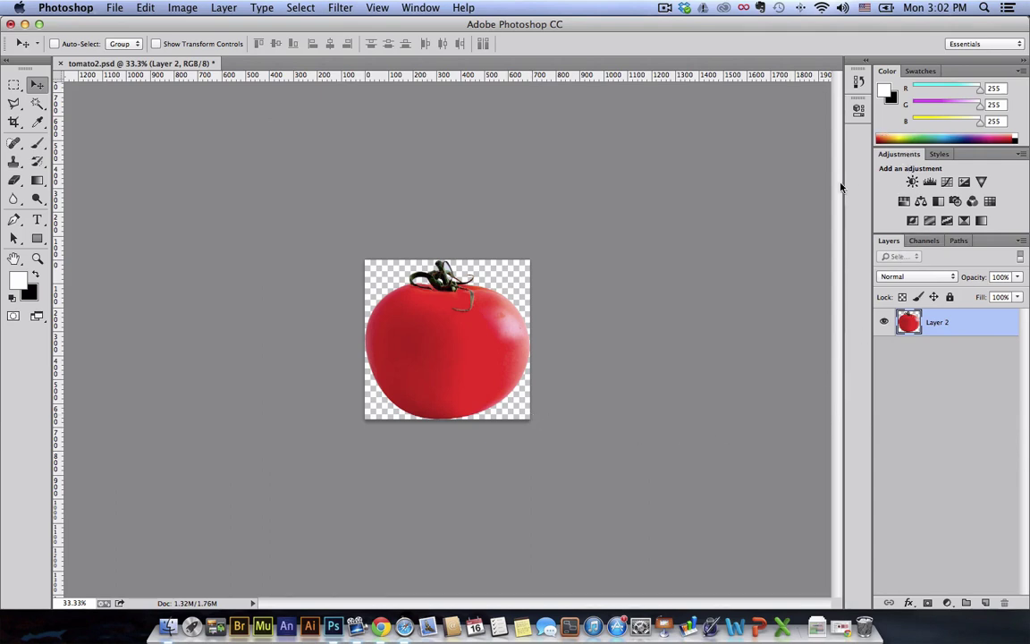
key("super")
Try enlarging the canvas to 700 by 700 pixels, and undo the change
left_click(187, 8)
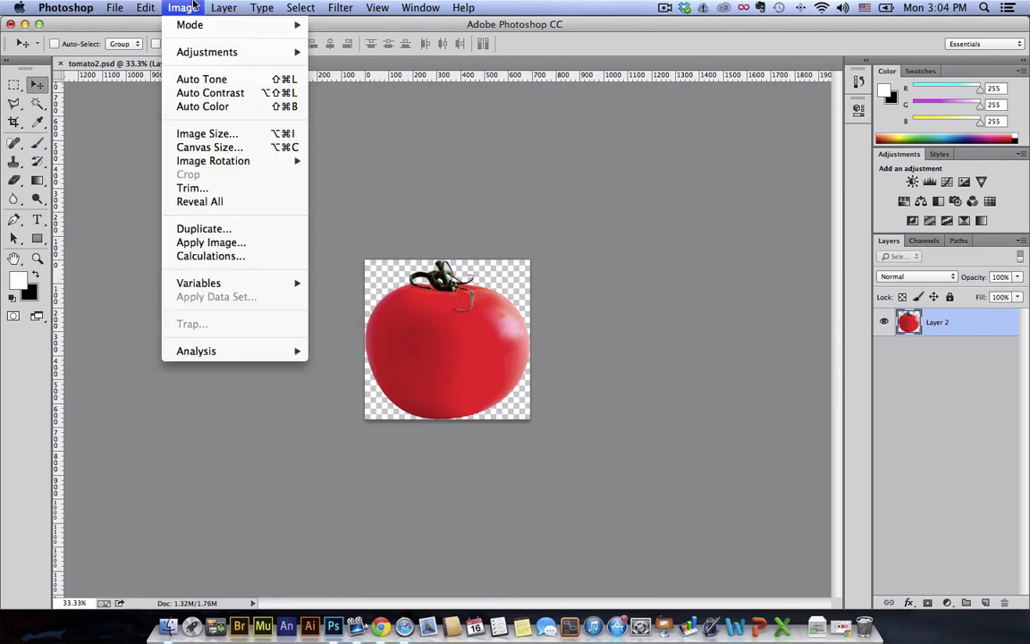
left_click(215, 146)
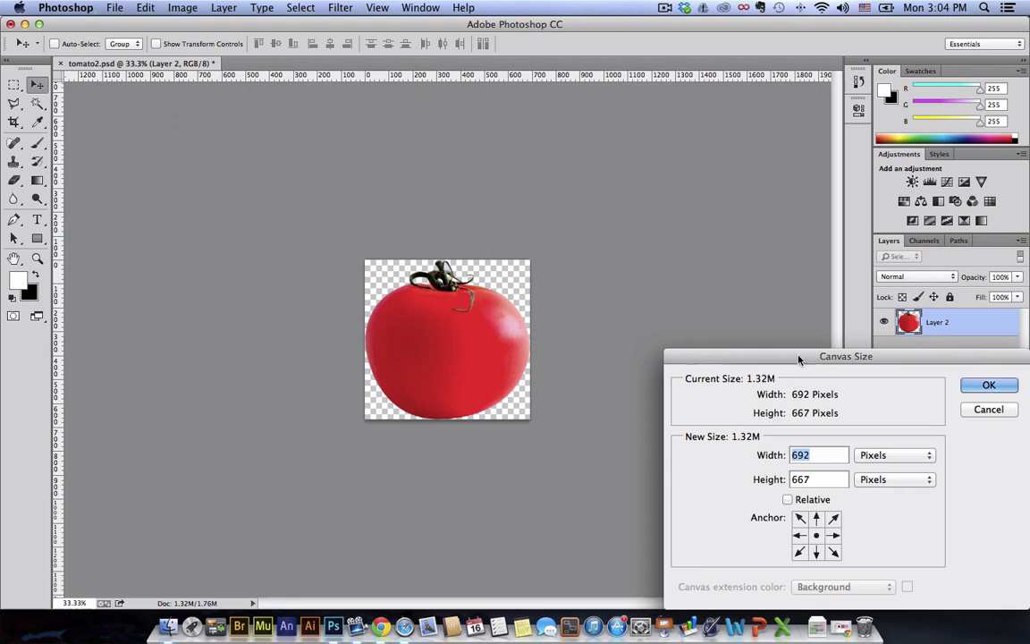
left_click_drag(799, 359, 761, 231)
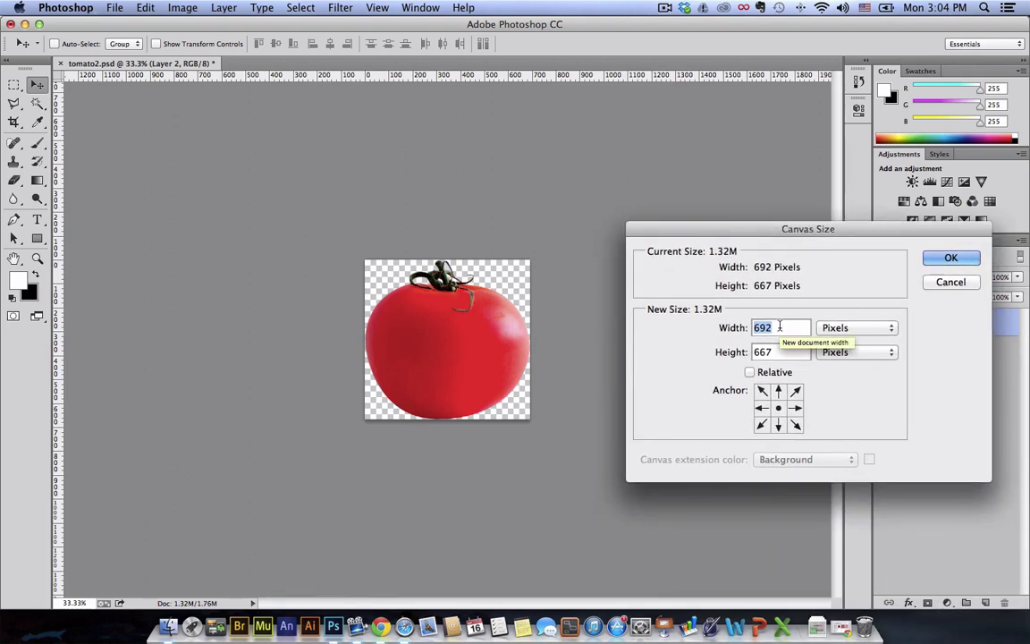
type("700")
left_click(779, 352)
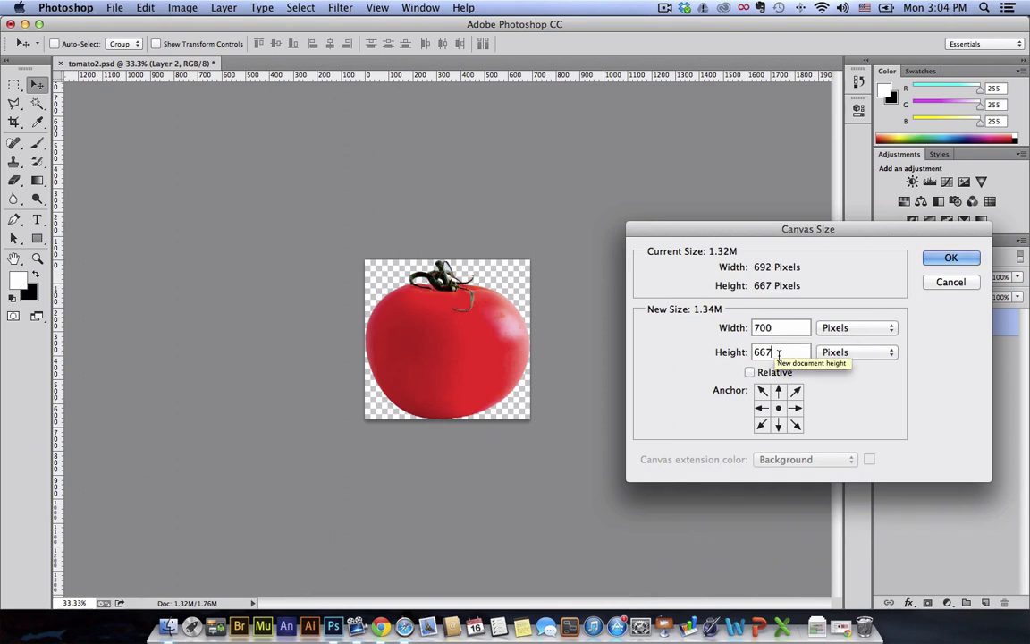
key("BackSpace")
key("BackSpace")
key("BackSpace")
type("70")
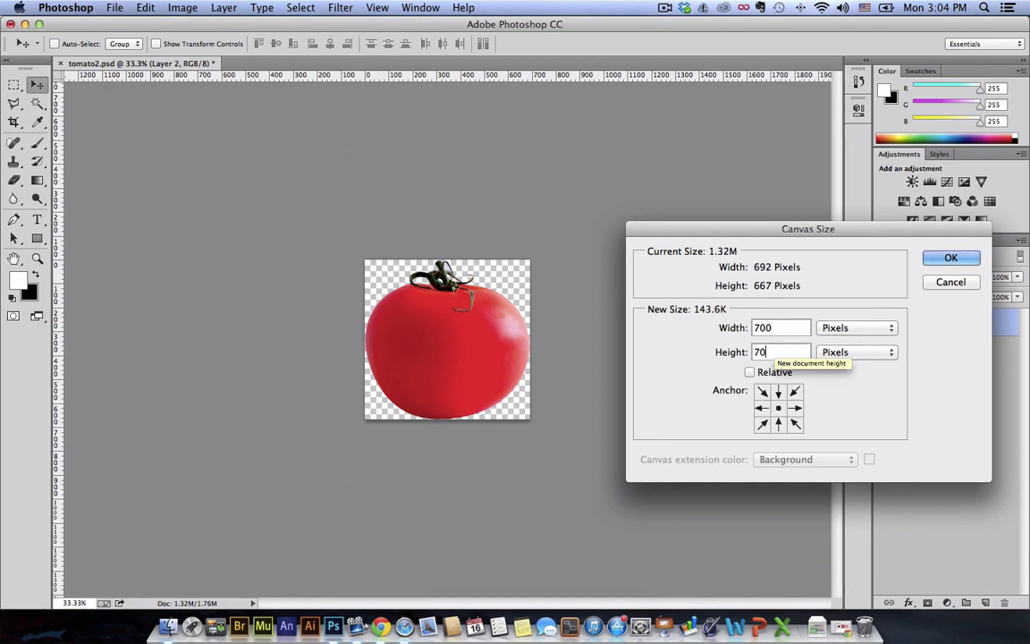
type("0")
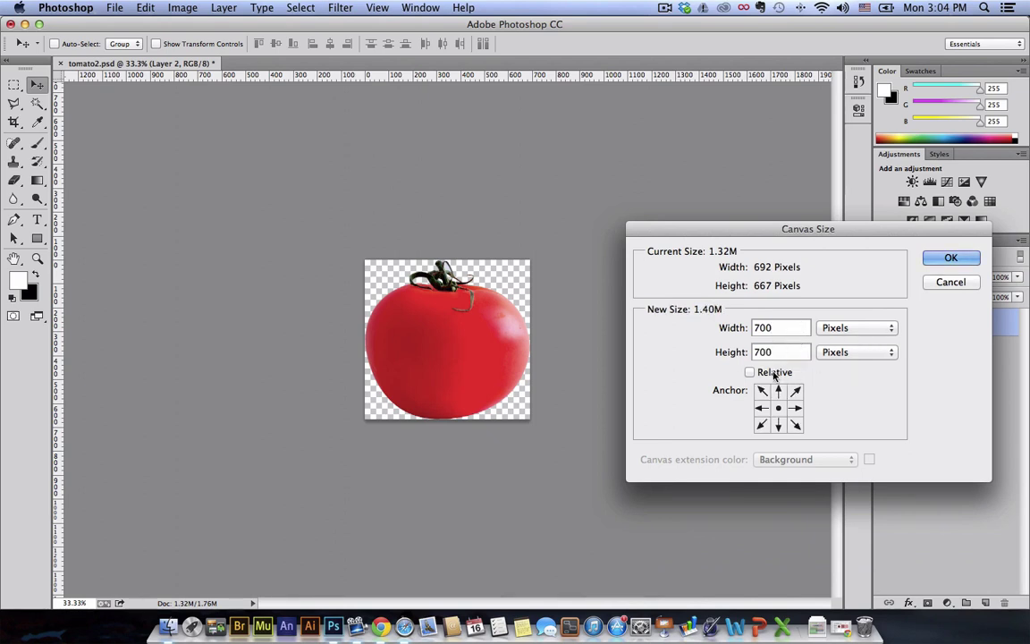
left_click(950, 257)
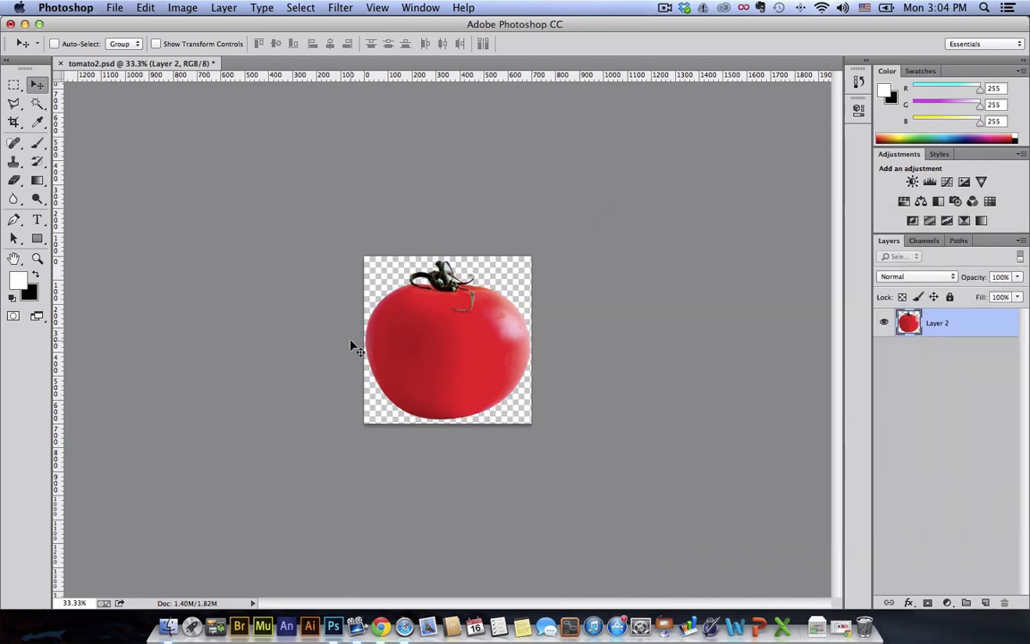
key("super+z")
left_click(219, 8)
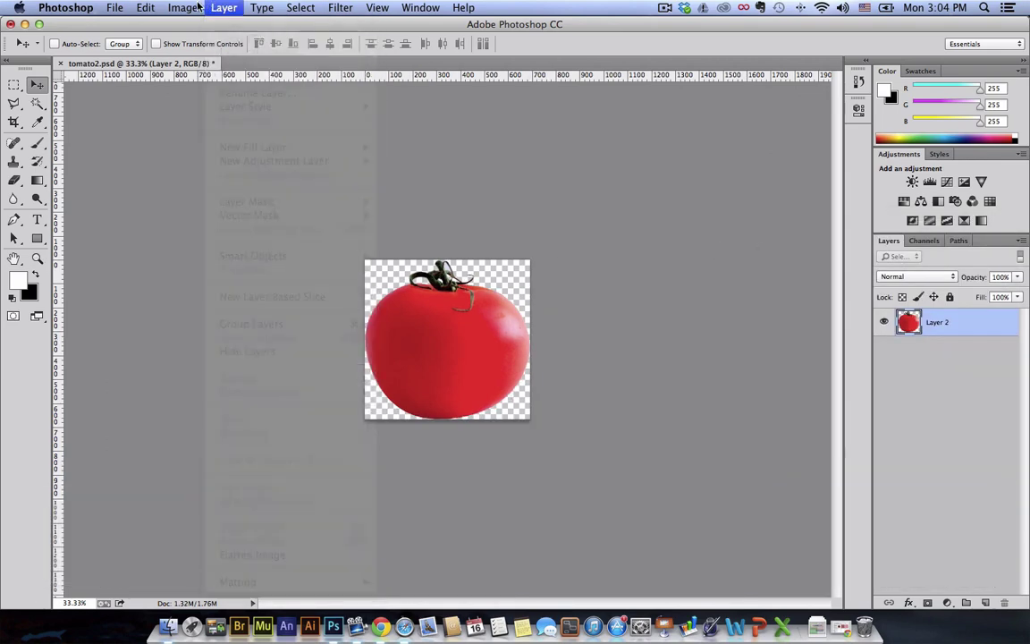
left_click(182, 8)
left_click(183, 131)
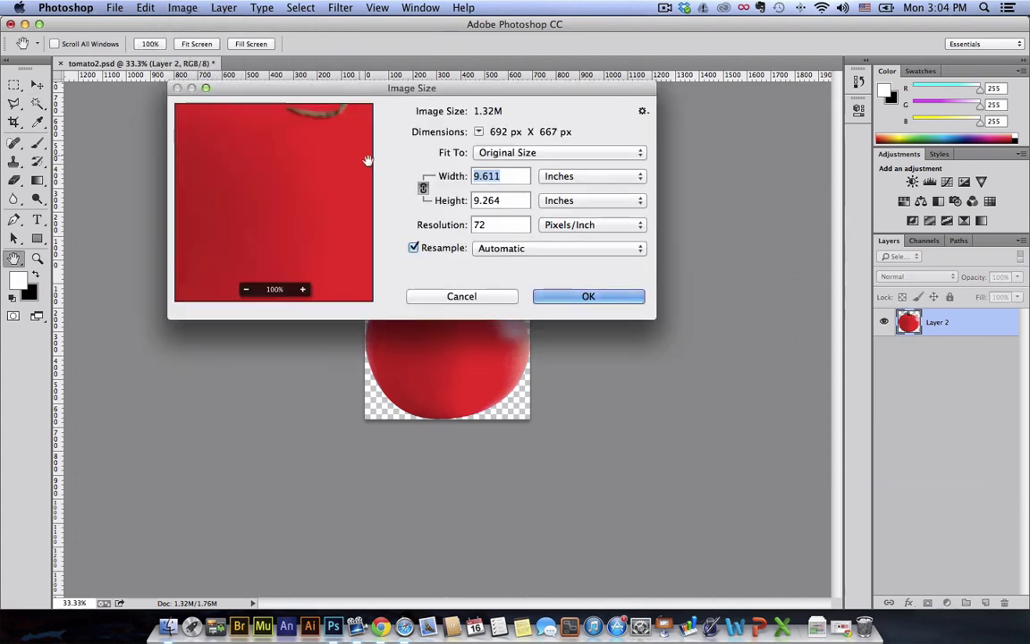
left_click(461, 296)
Enlarge the canvas around the tomato to 800 by 800 pixels with the anchor kept in the center
left_click(182, 8)
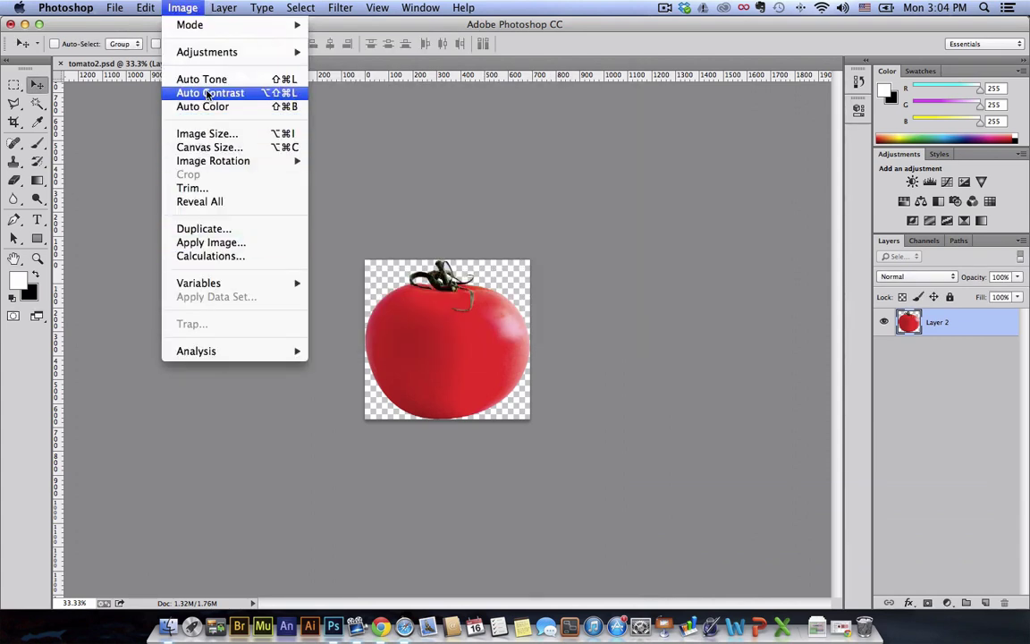
left_click(208, 146)
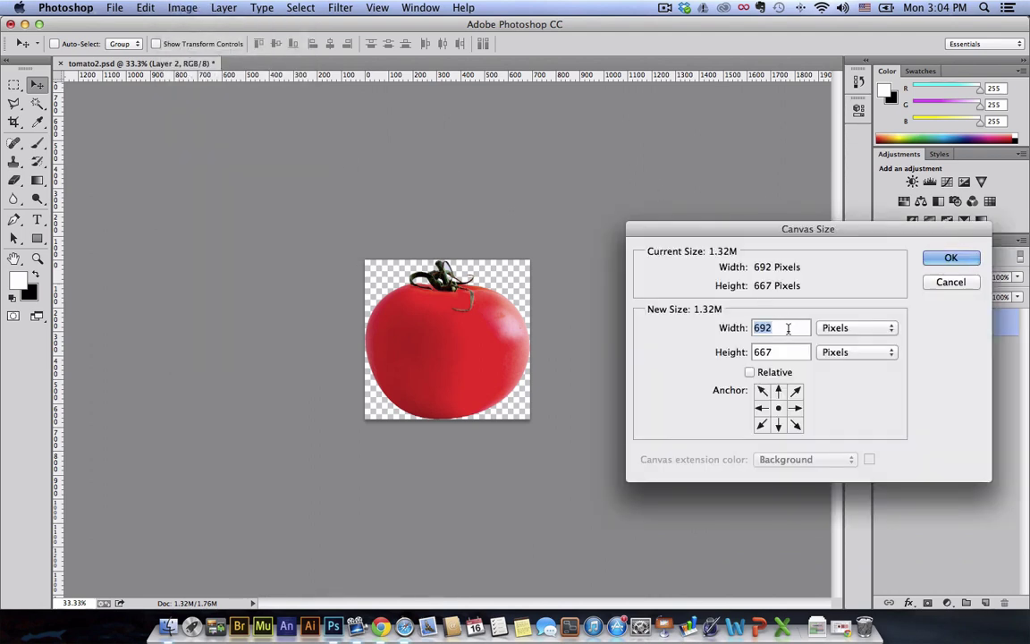
type("8--")
key("BackSpace")
key("BackSpace")
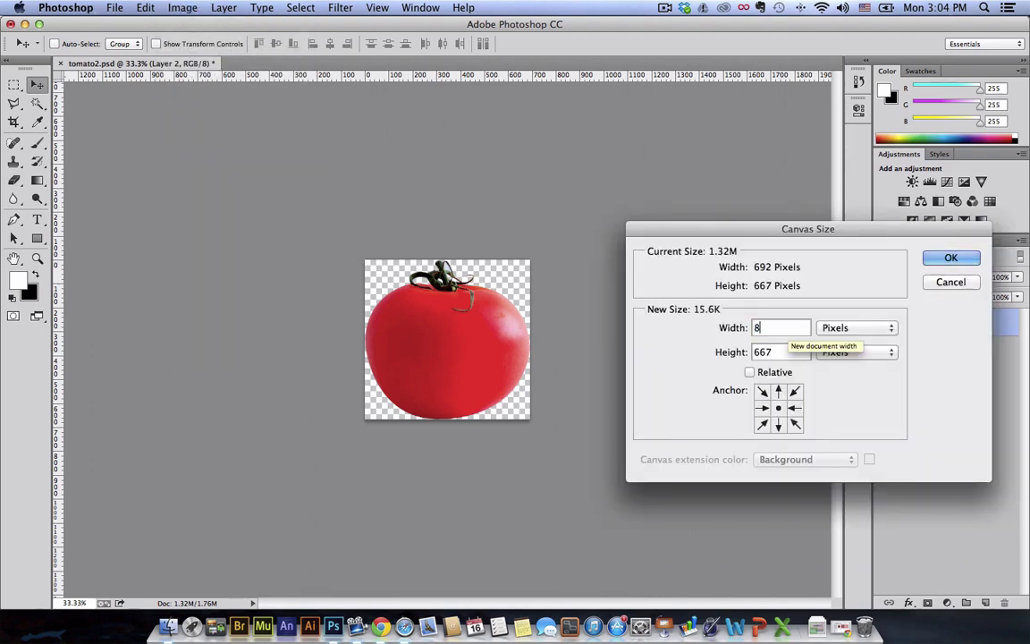
type("00")
key("Tab")
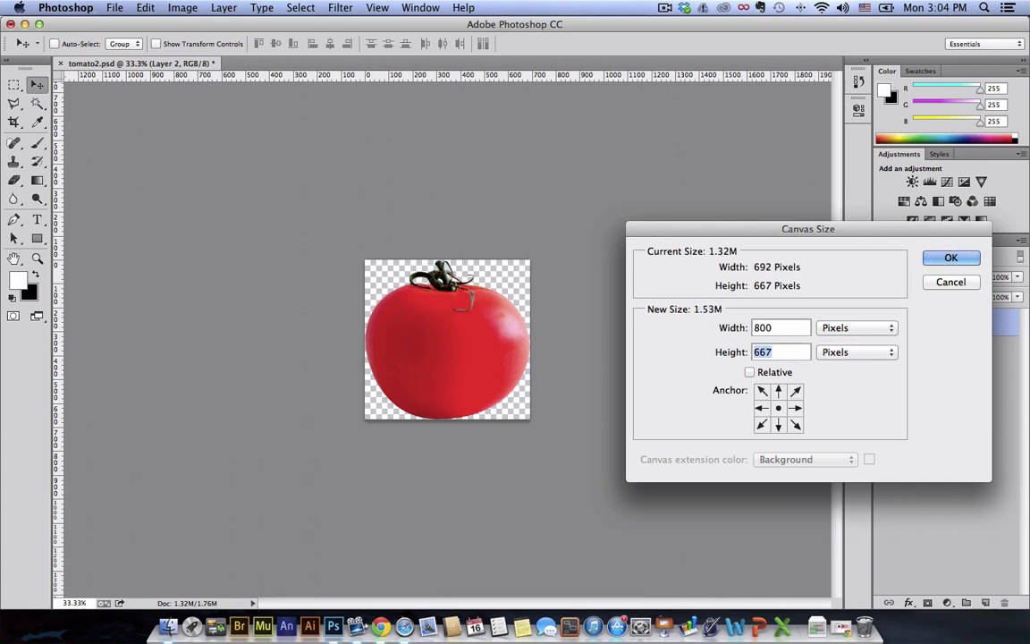
type("800")
key("Return")
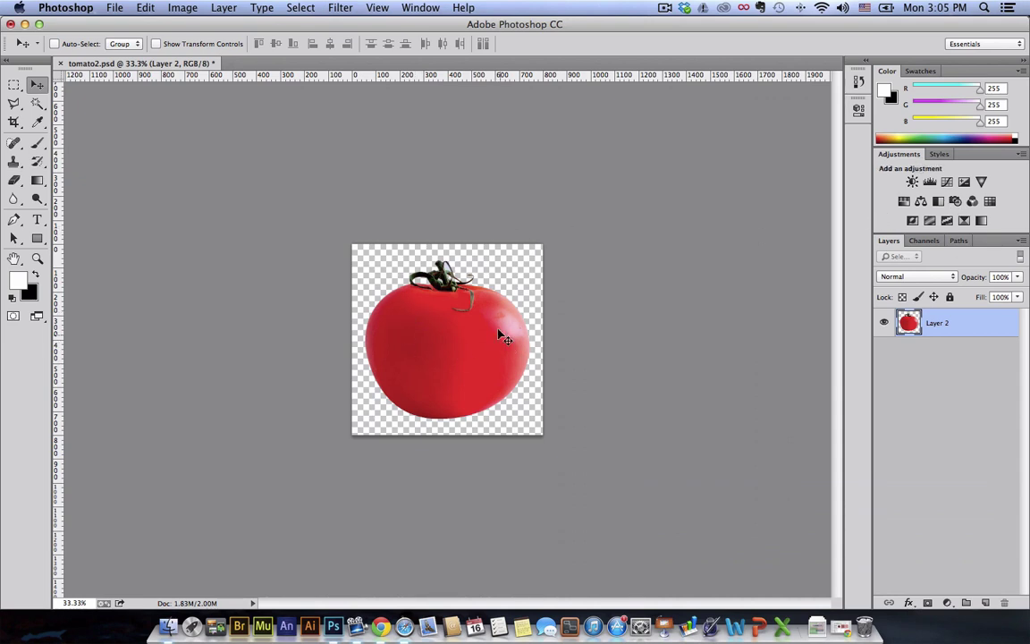
Try a Posterize adjustment directly above Layer 2, and undo it
left_click(926, 222)
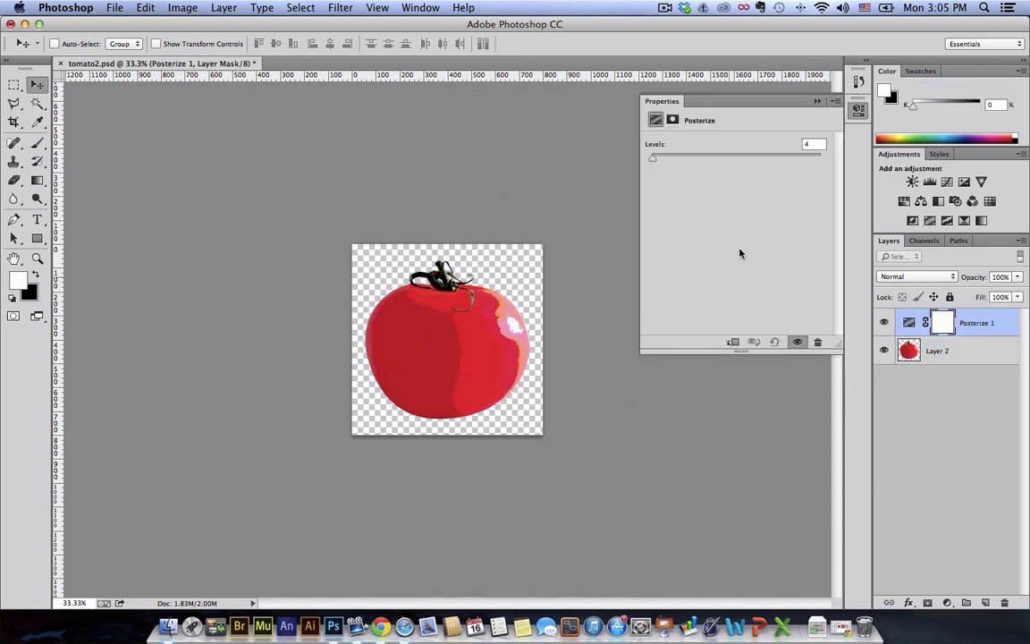
left_click(817, 101)
key("super+z")
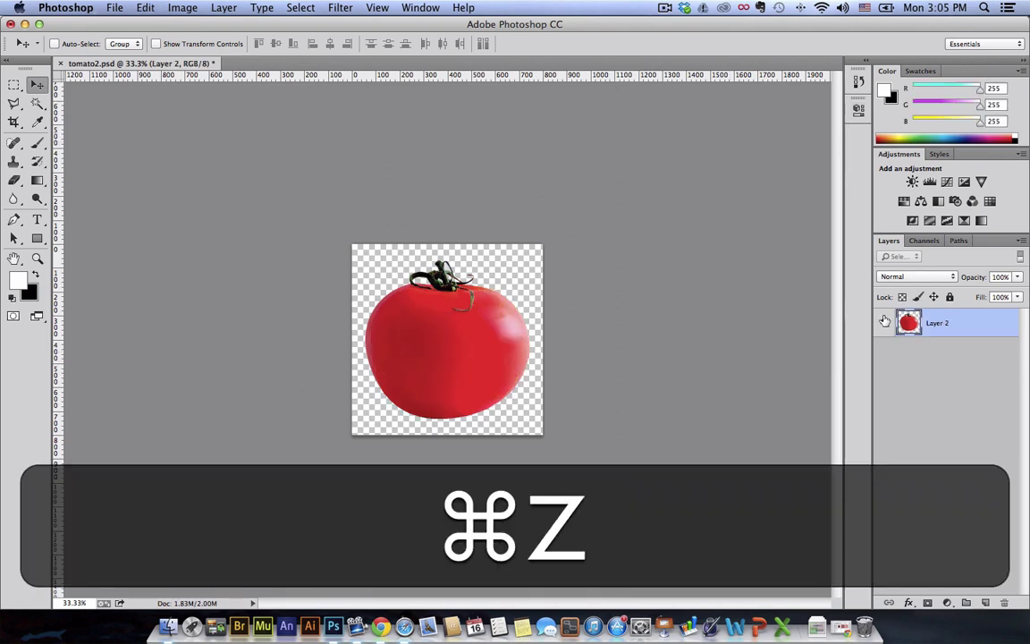
Duplicate Layer 2 and add a Posterize adjustment with 13 levels above the copy
left_click_drag(914, 327, 984, 602)
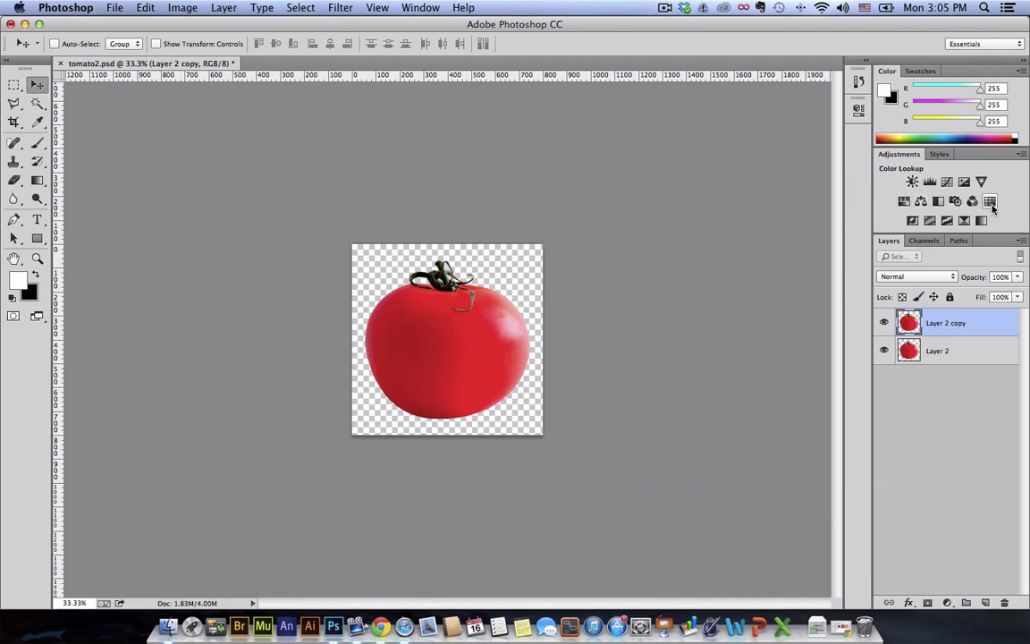
left_click(929, 221)
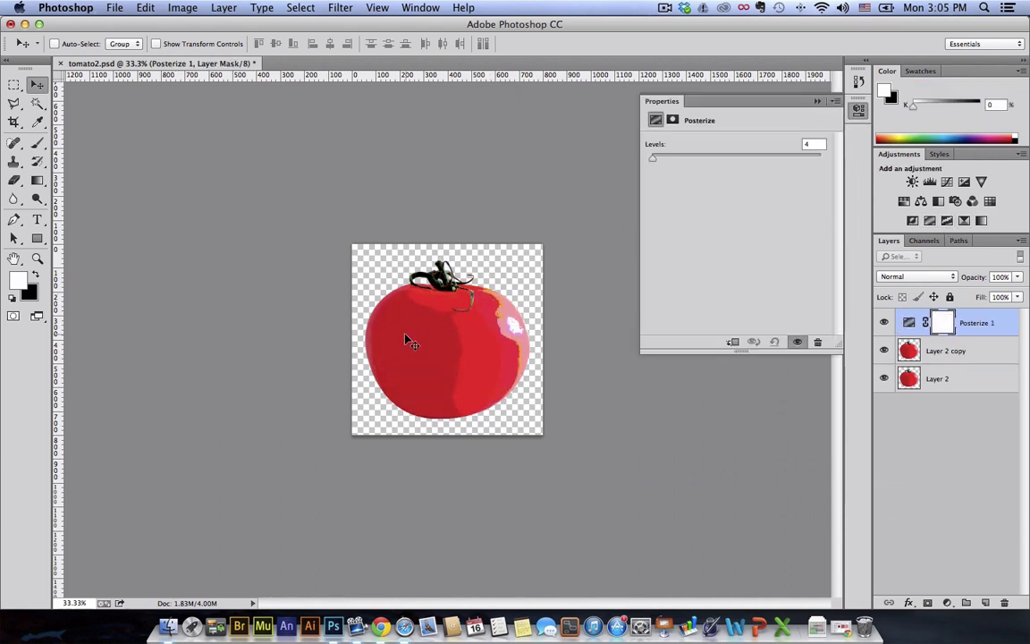
mouse_move(653, 157)
left_mouse_down()
mouse_move(785, 159)
mouse_move(612, 153)
mouse_move(660, 162)
left_mouse_up()
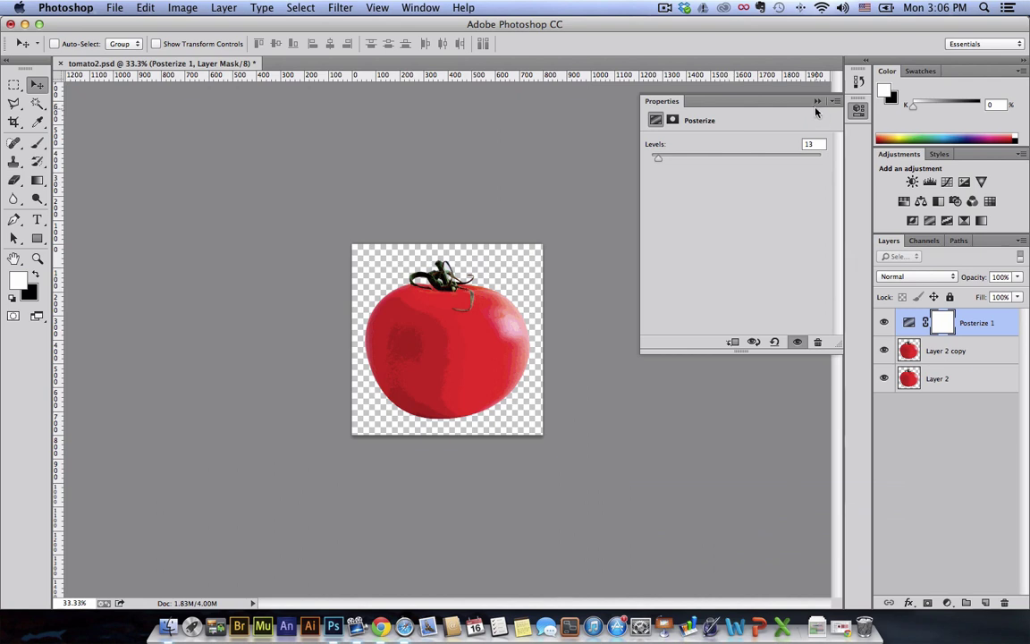
left_click(802, 169)
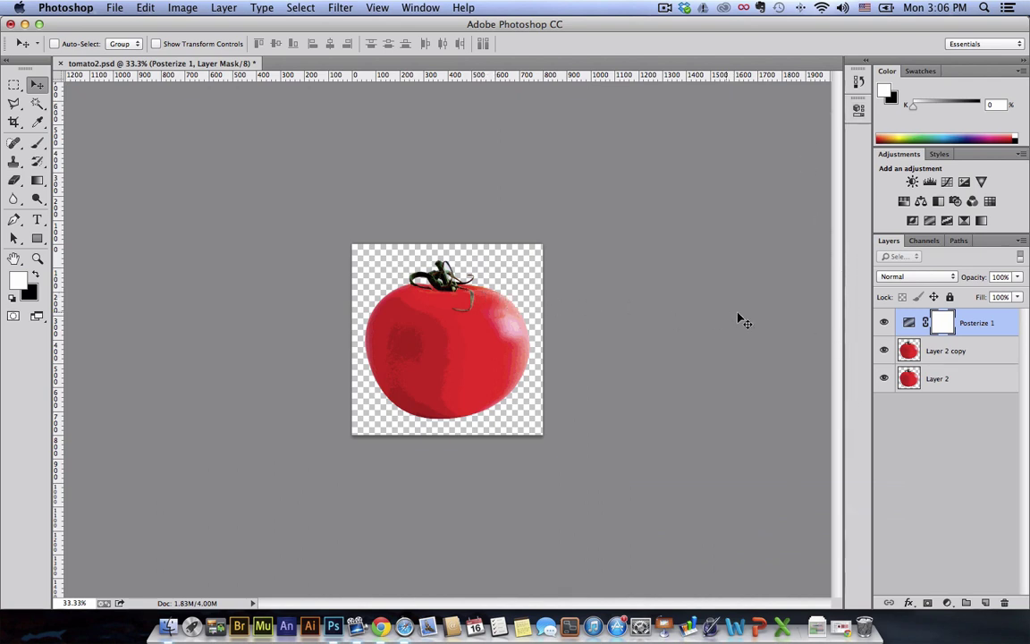
left_click(942, 281)
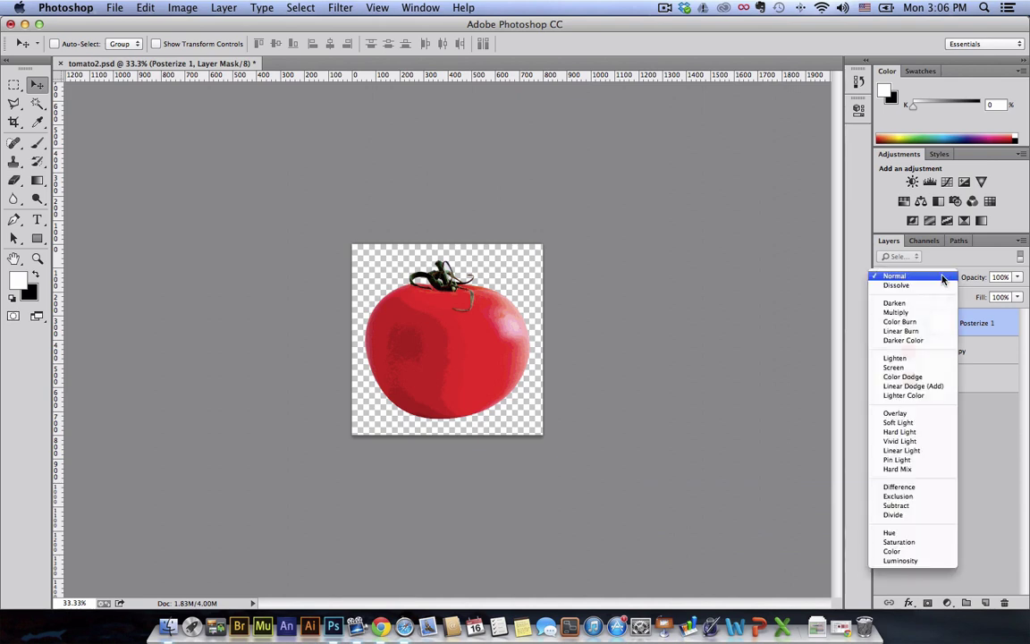
left_click(942, 277)
Duplicate Layer 2 copy and place the new duplicate above the Posterize 1 adjustment layer
left_click_drag(946, 351, 985, 601)
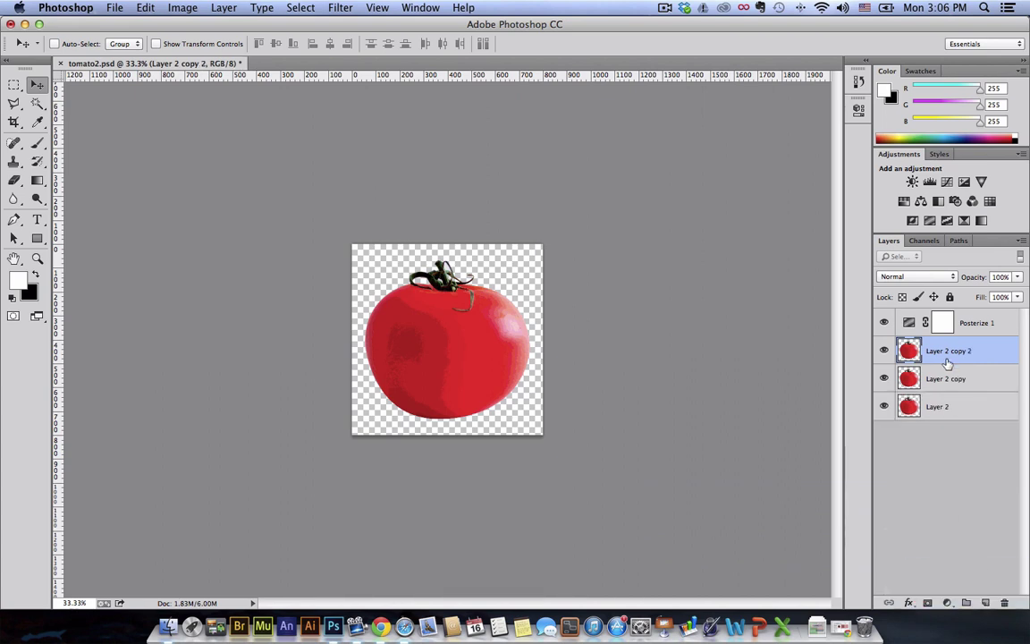
left_click_drag(947, 360, 949, 324)
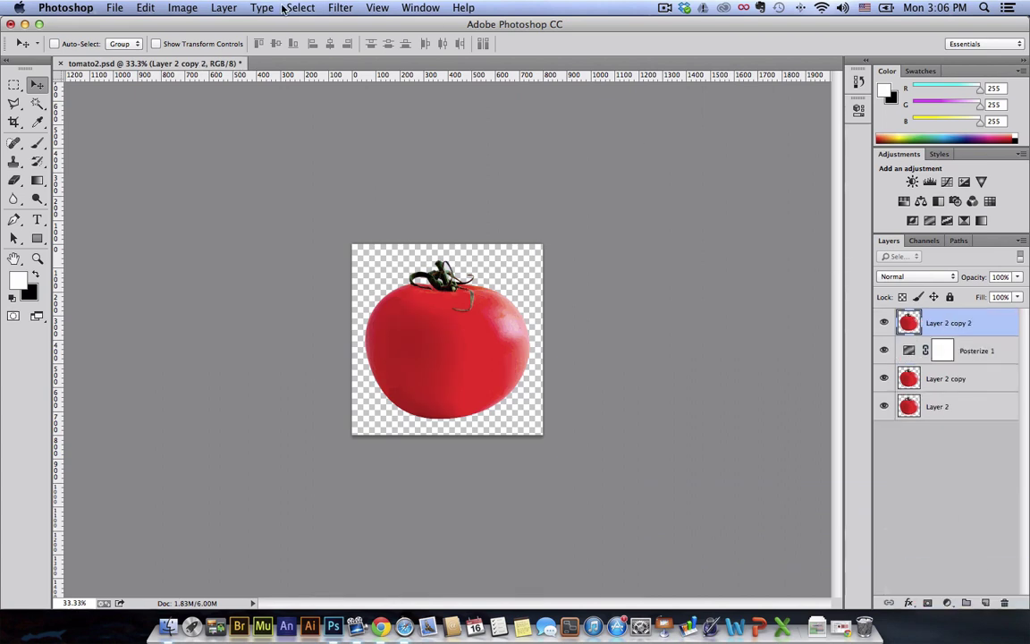
Apply the Color Halftone filter to Layer 2 copy 2 with a max radius of 8 pixels and the default screen angles
left_click(339, 8)
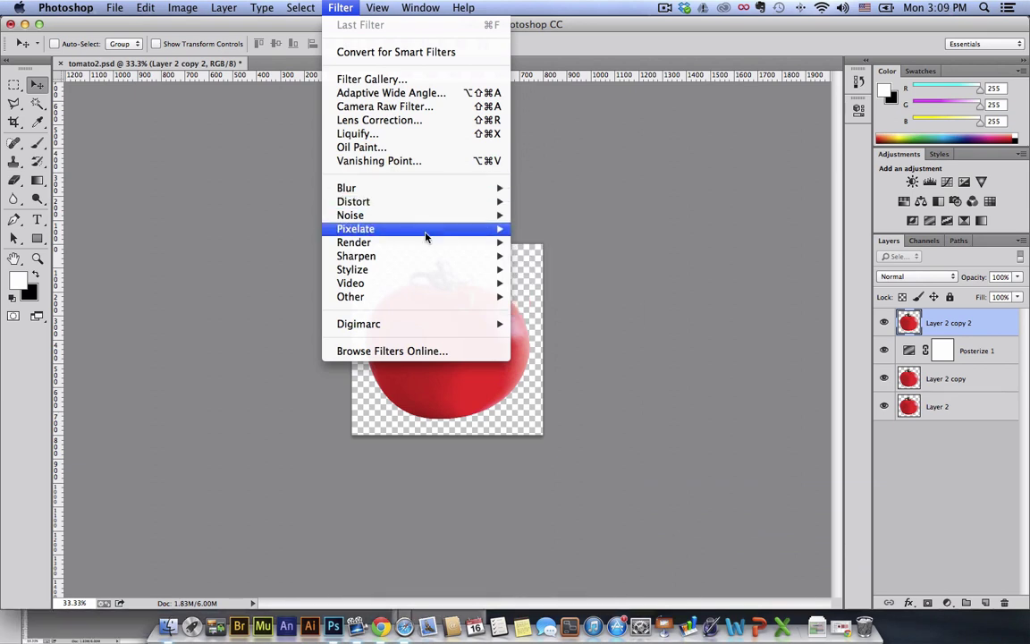
mouse_move(426, 235)
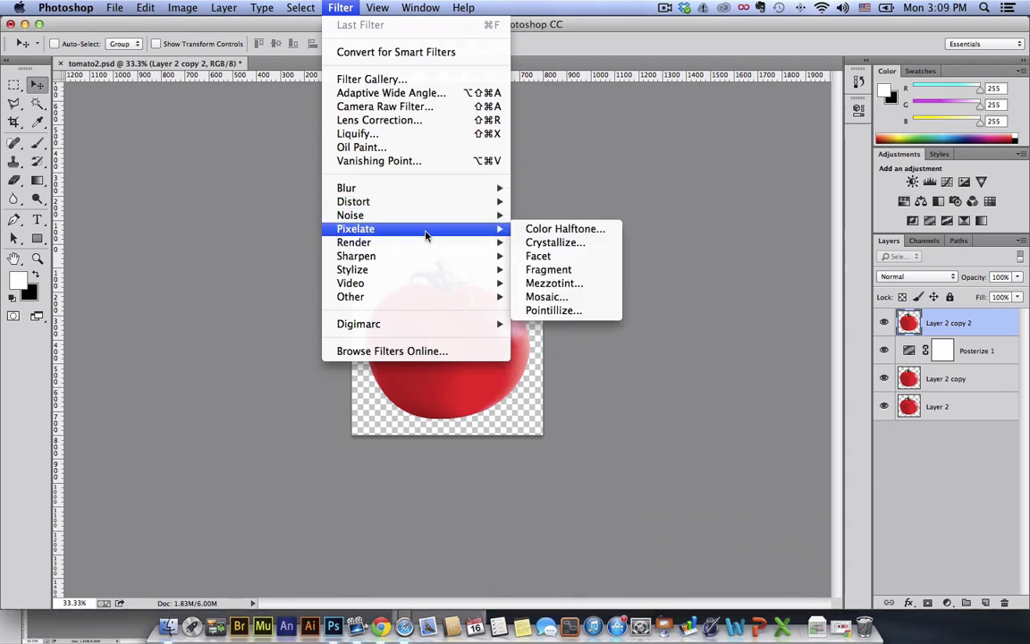
left_click(538, 231)
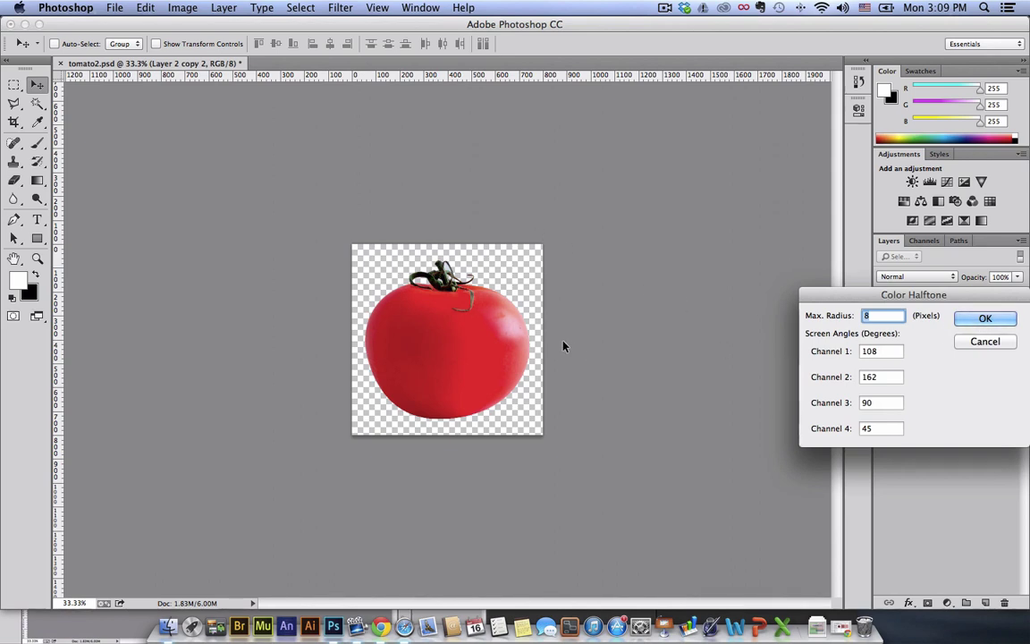
key("Return")
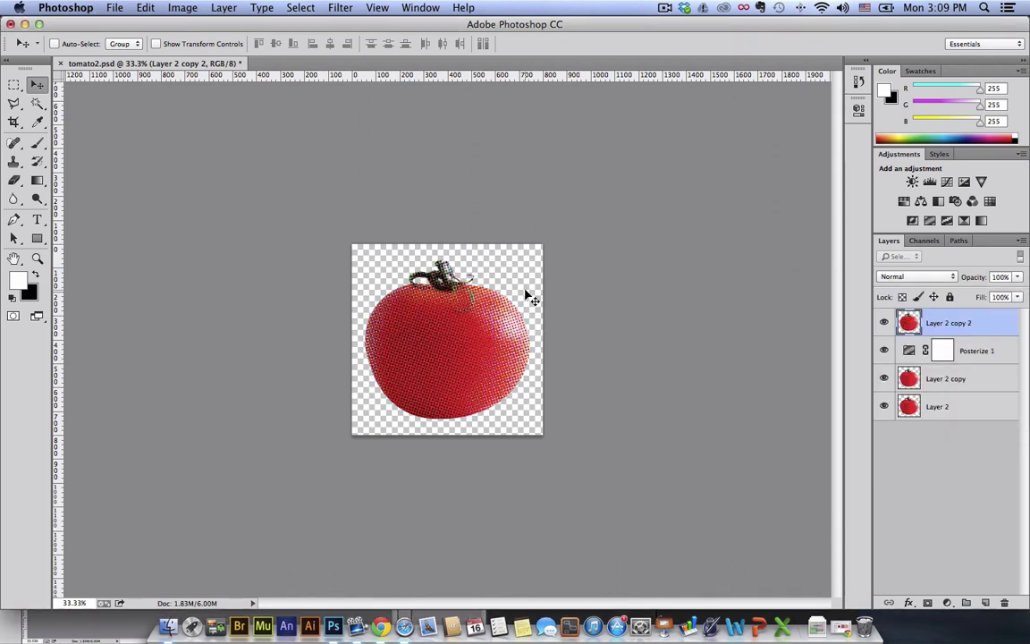
key("super+equal")
key("super+equal")
key("super+equal")
key("super+minus")
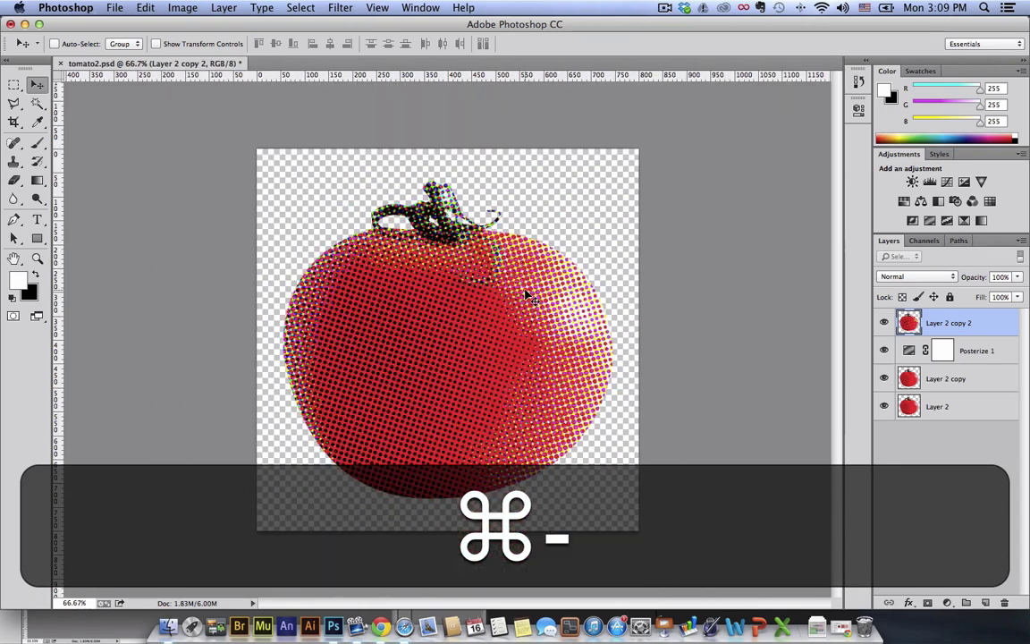
key("super+minus")
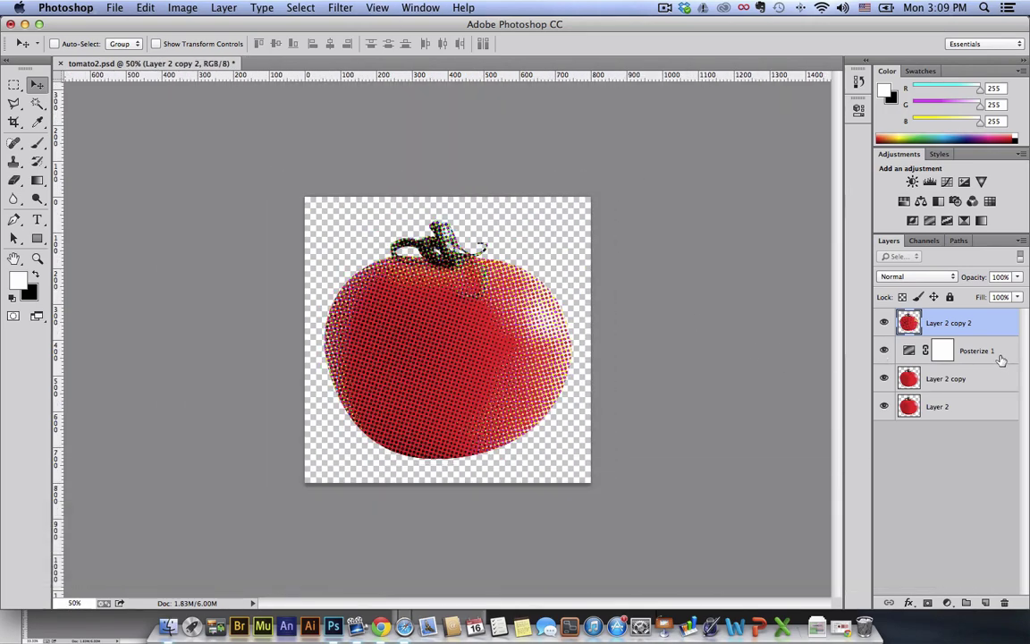
Try shifting Layer 2 copy beneath the halftone layer, and undo the move
left_click(984, 354)
left_click(905, 381)
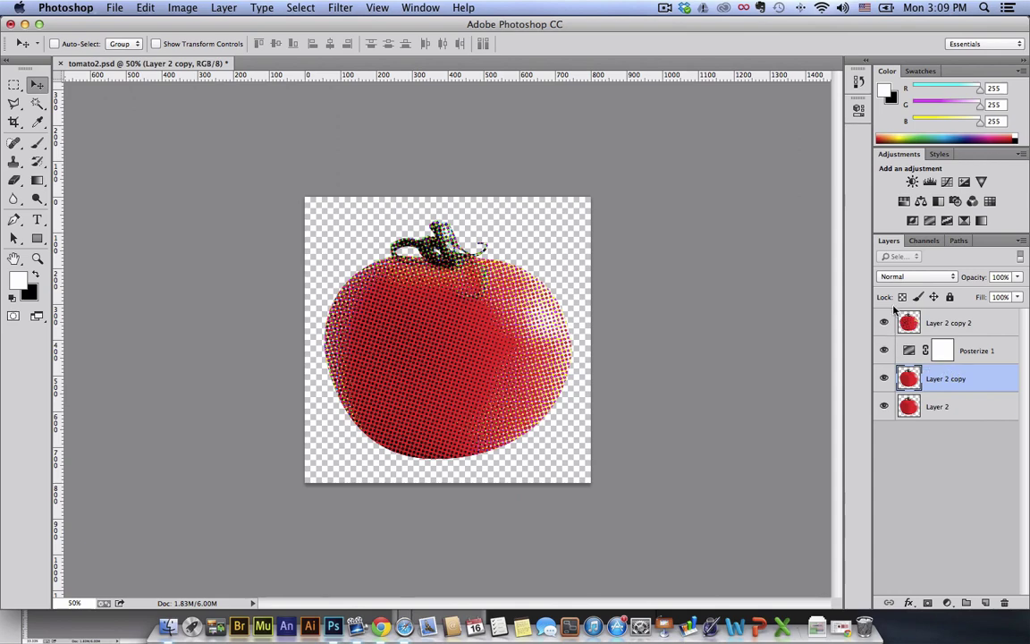
left_click_drag(530, 299, 514, 320)
key("super+z")
Offset the halftone layer Layer 2 copy 2 slightly to the right of the tomato and set its blend mode to Multiply
left_click(917, 322)
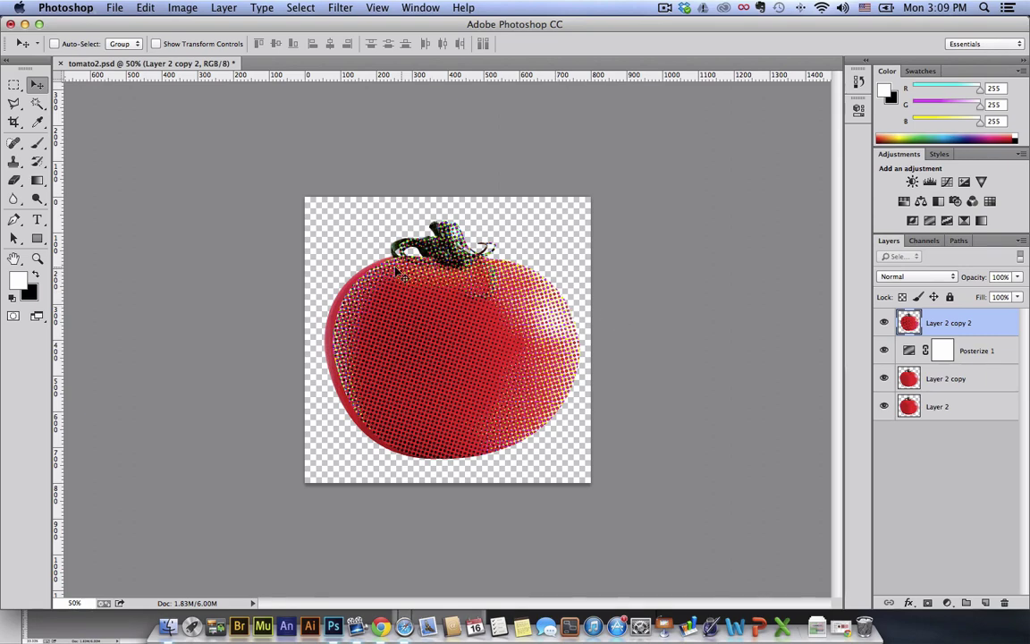
left_click(948, 279)
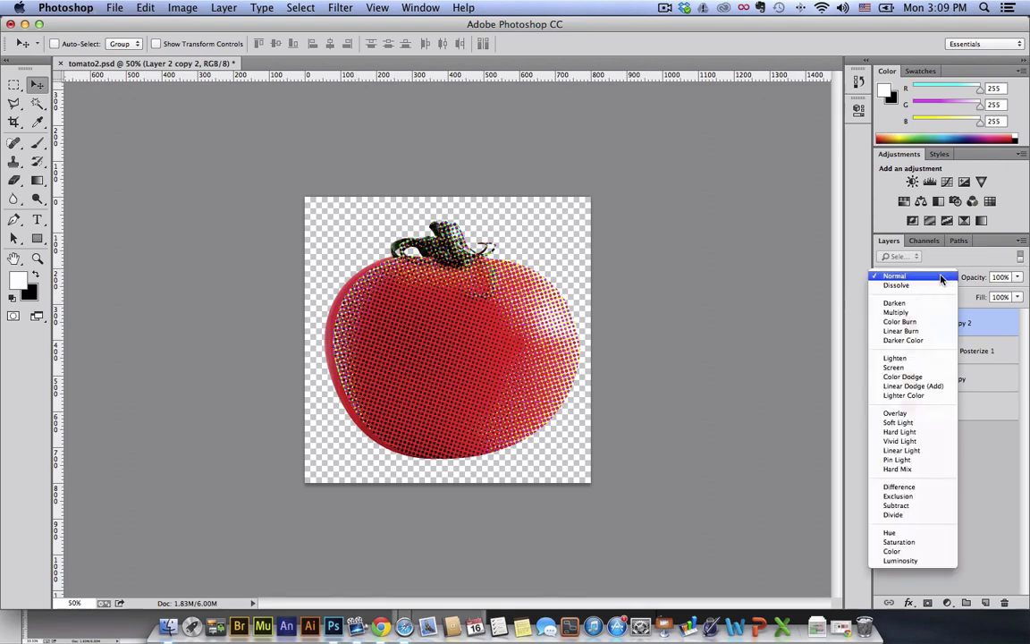
left_click(925, 312)
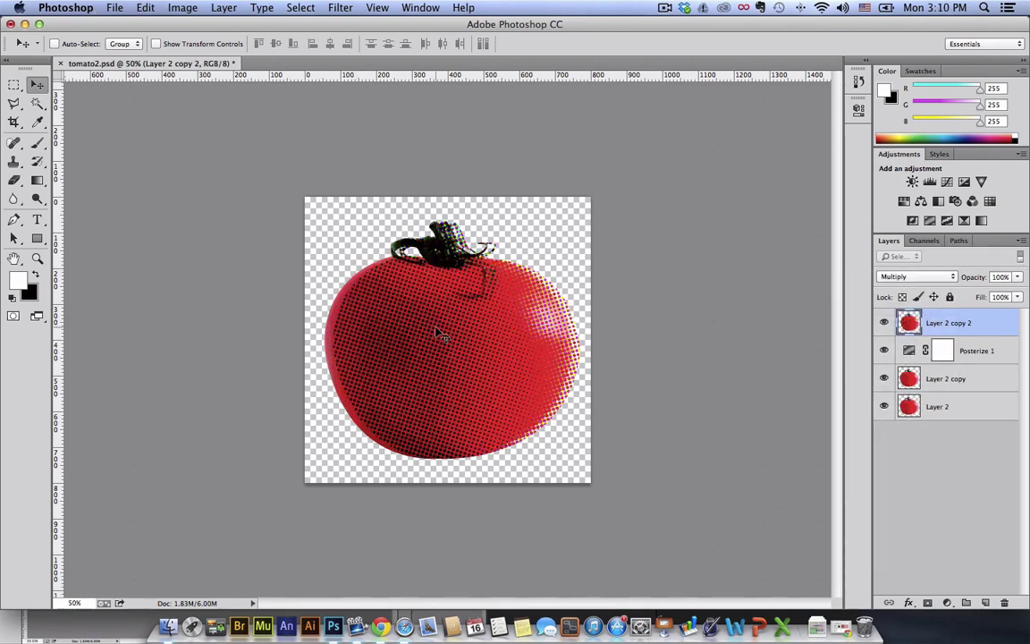
left_click_drag(453, 288, 457, 281)
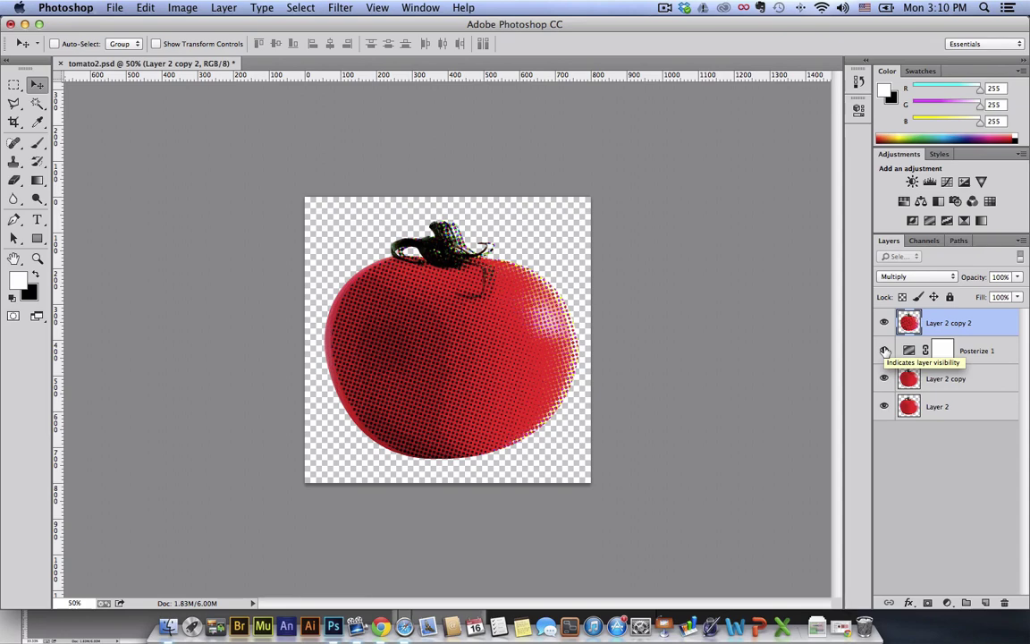
left_click(905, 347)
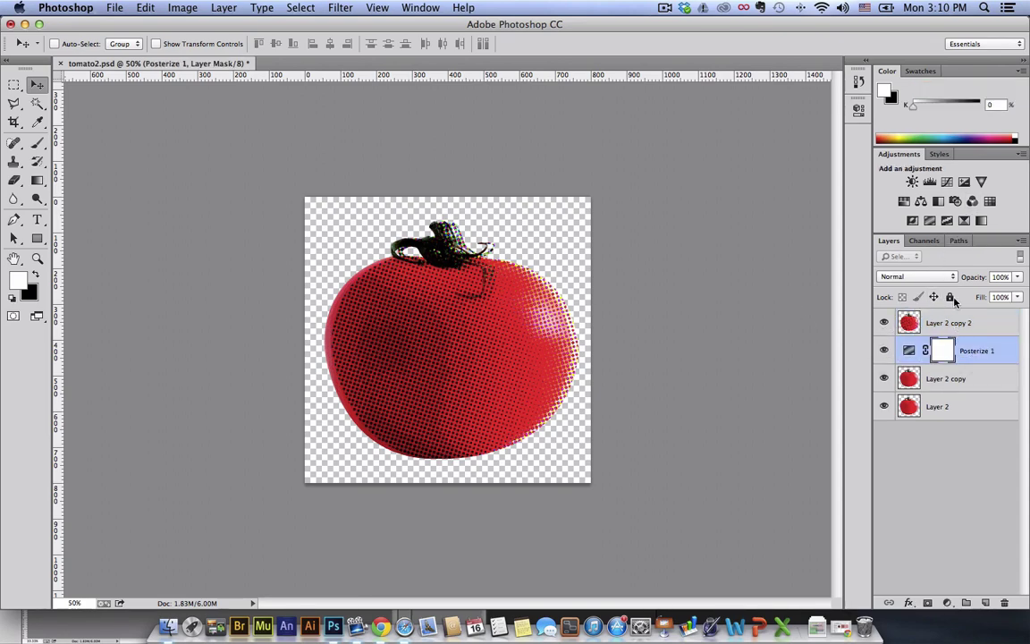
left_click(909, 322)
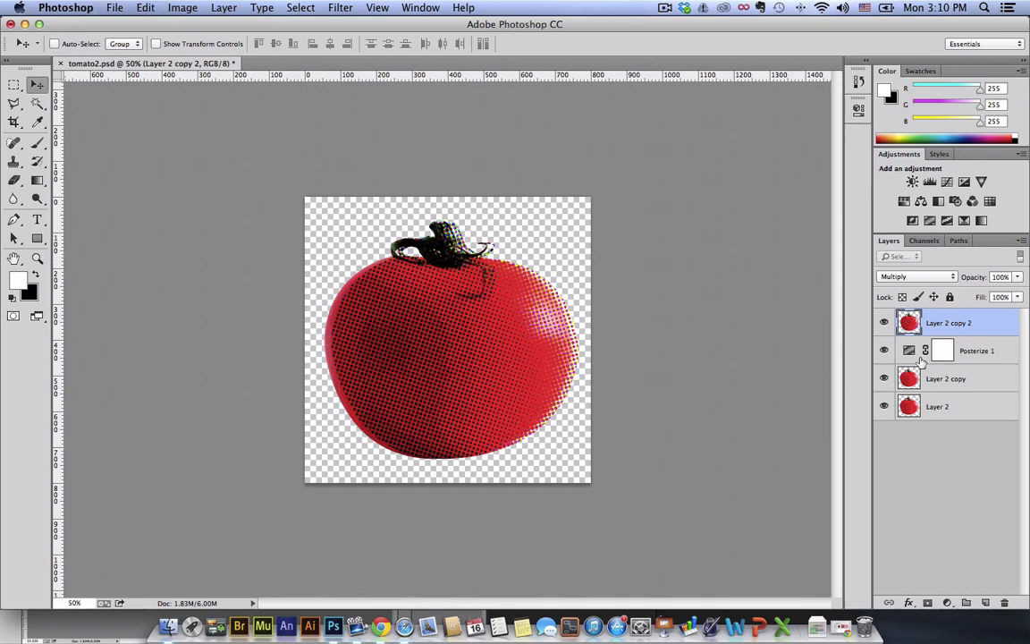
left_click(990, 354)
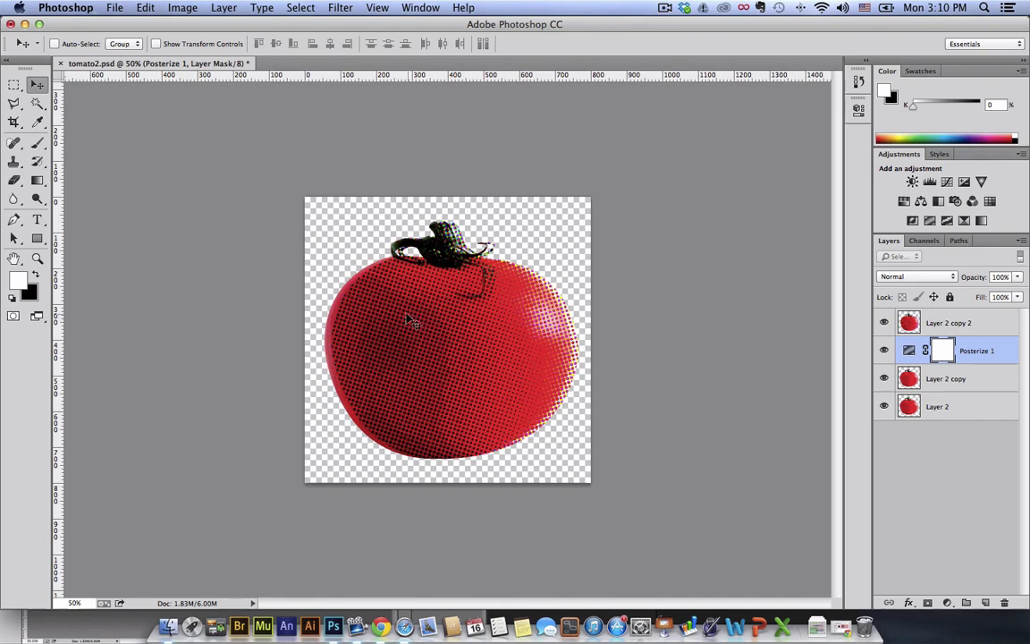
Save the document as a new layered Photoshop file named ngmauia_tomato.psd on the Desktop
key("shift+super")
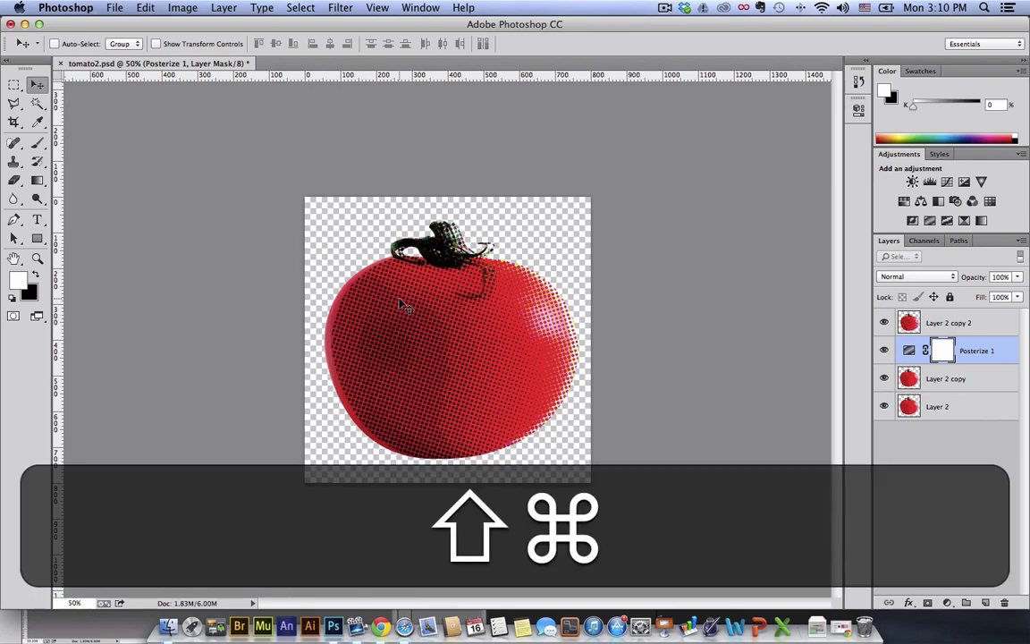
left_click(115, 7)
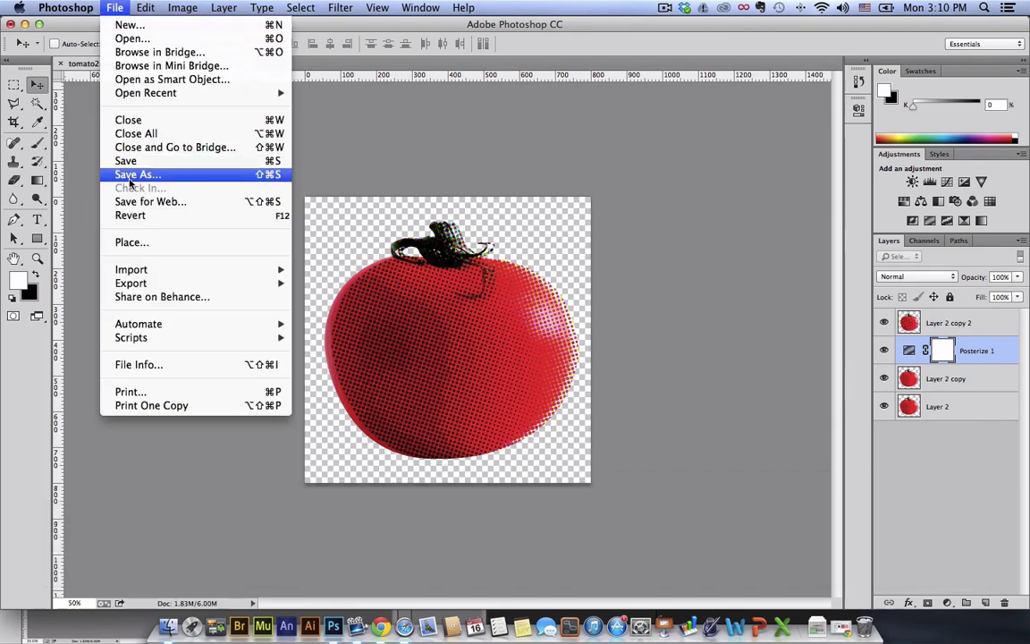
left_click(130, 176)
key("super")
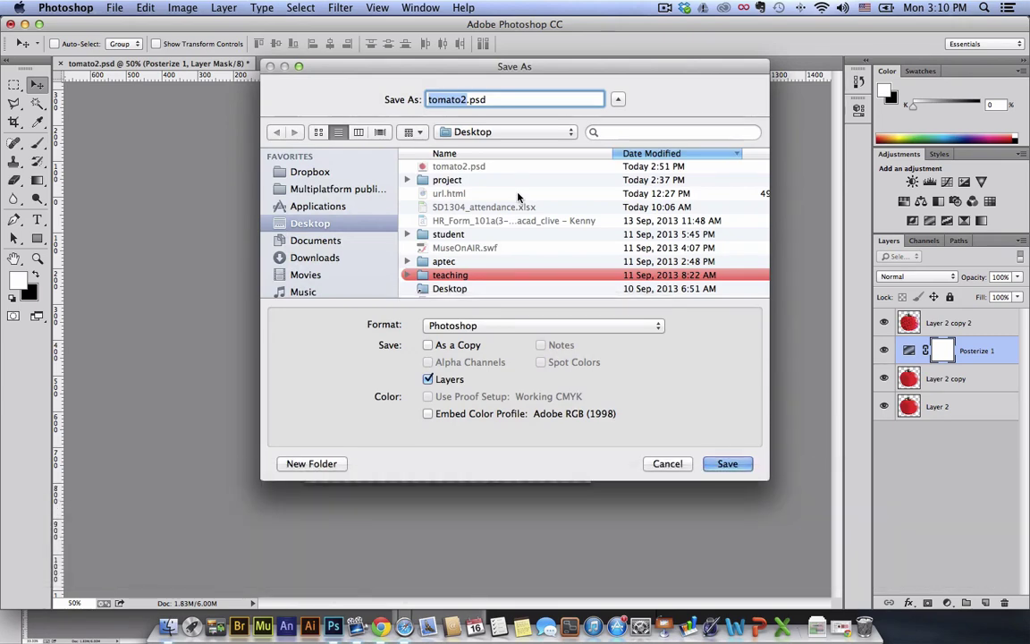
type("ngmau")
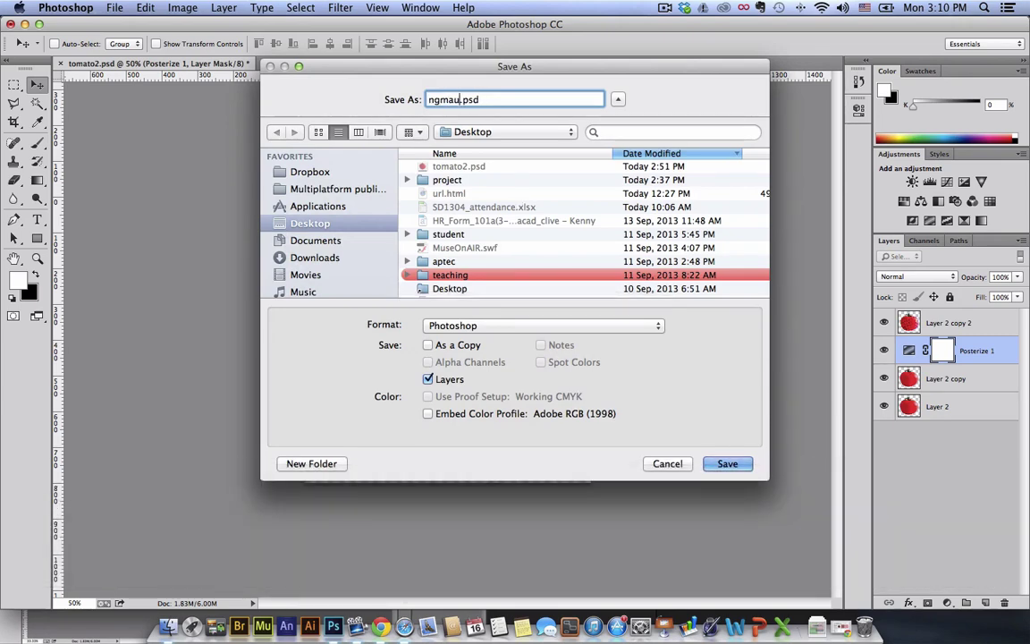
type("ia_")
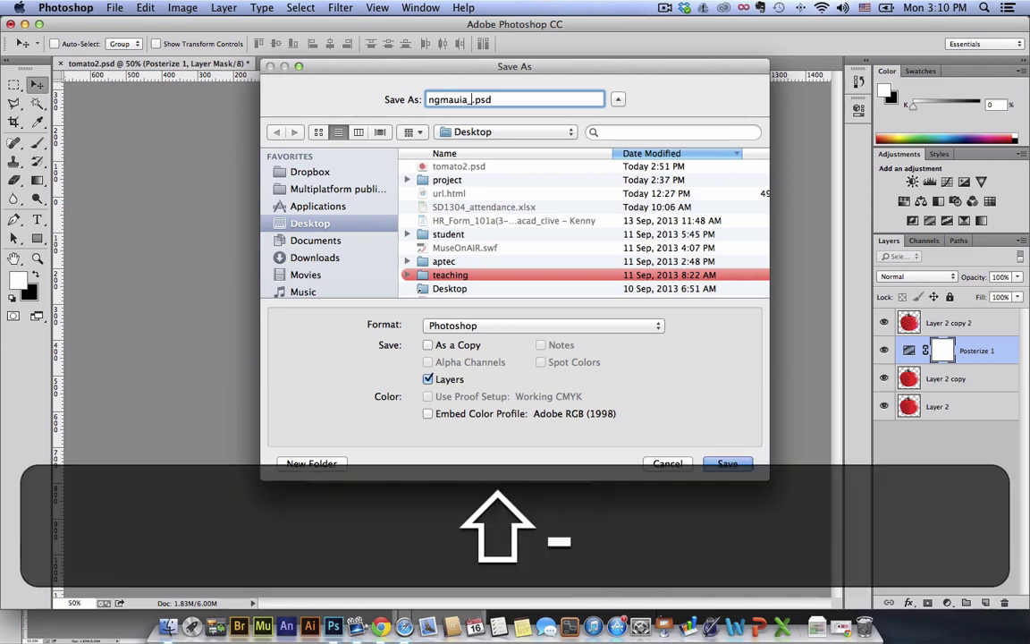
type("tom")
key("BackSpace")
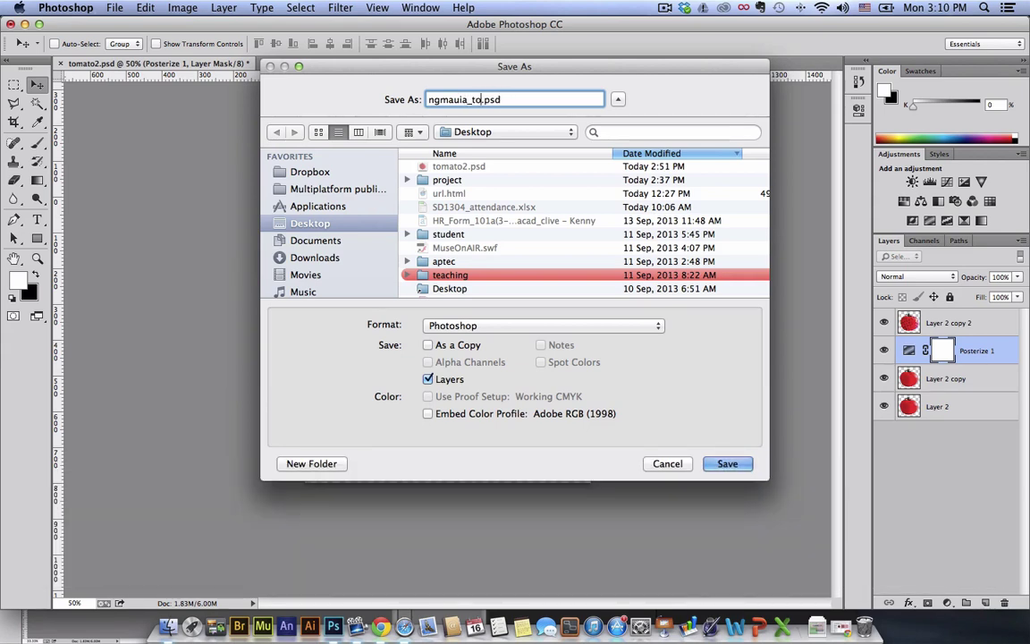
type("to")
key("BackSpace")
key("BackSpace")
type("mato")
left_click(711, 460)
left_click(647, 156)
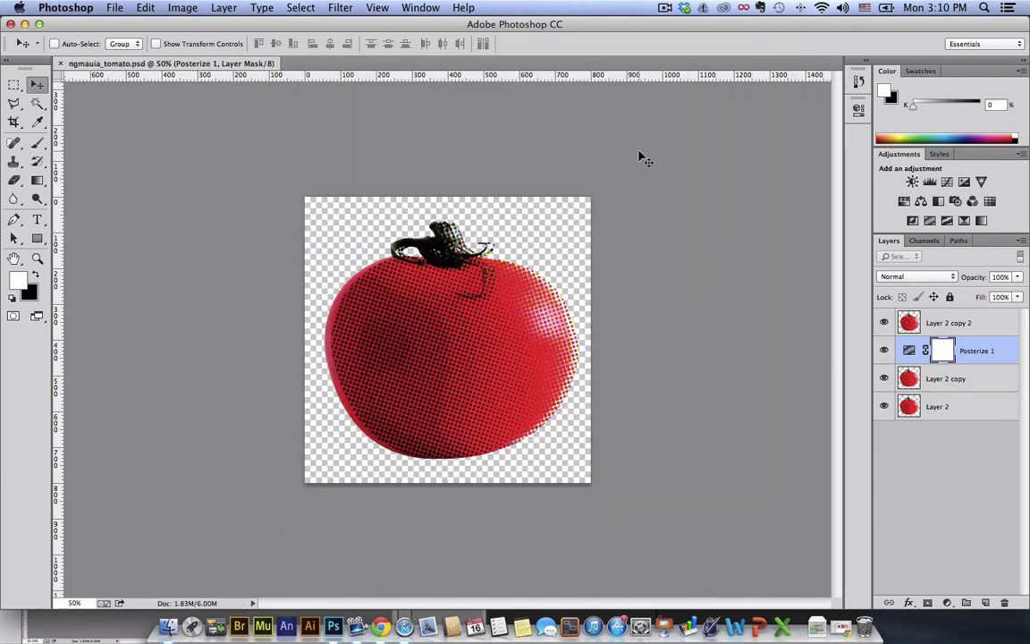